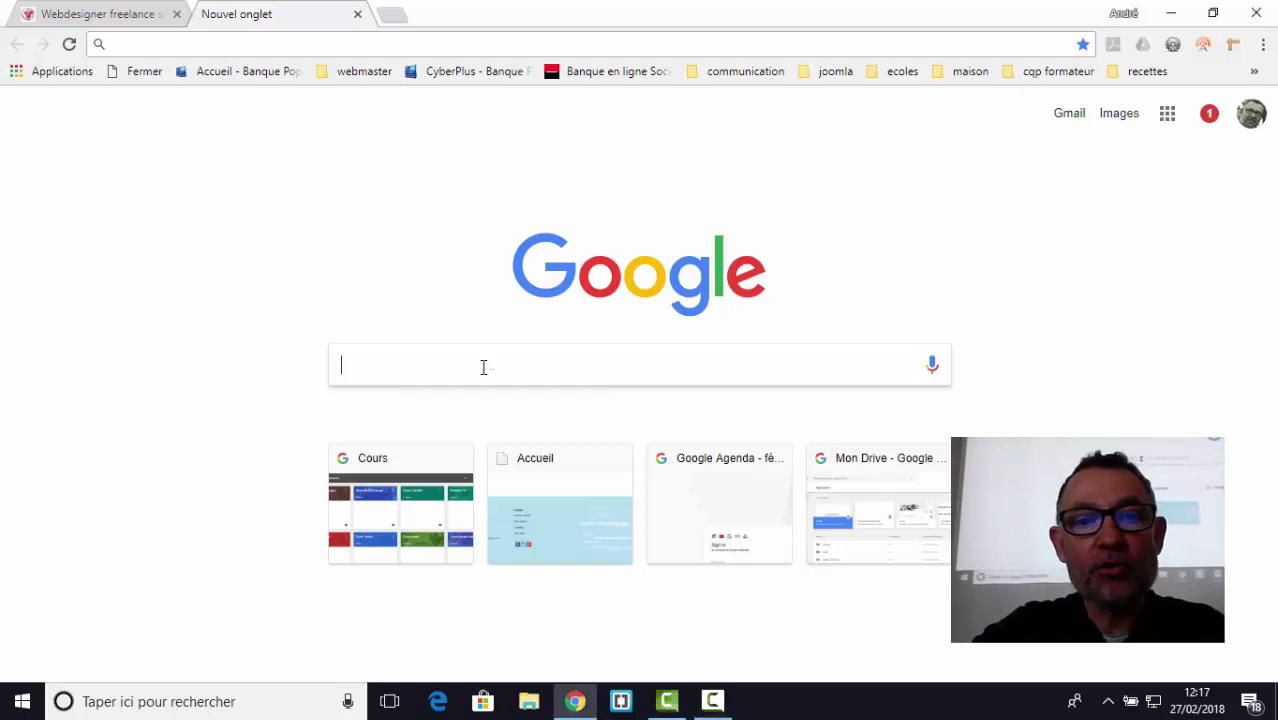
- Search Google for "google console" and open the Search Console home page from the results
text(g)
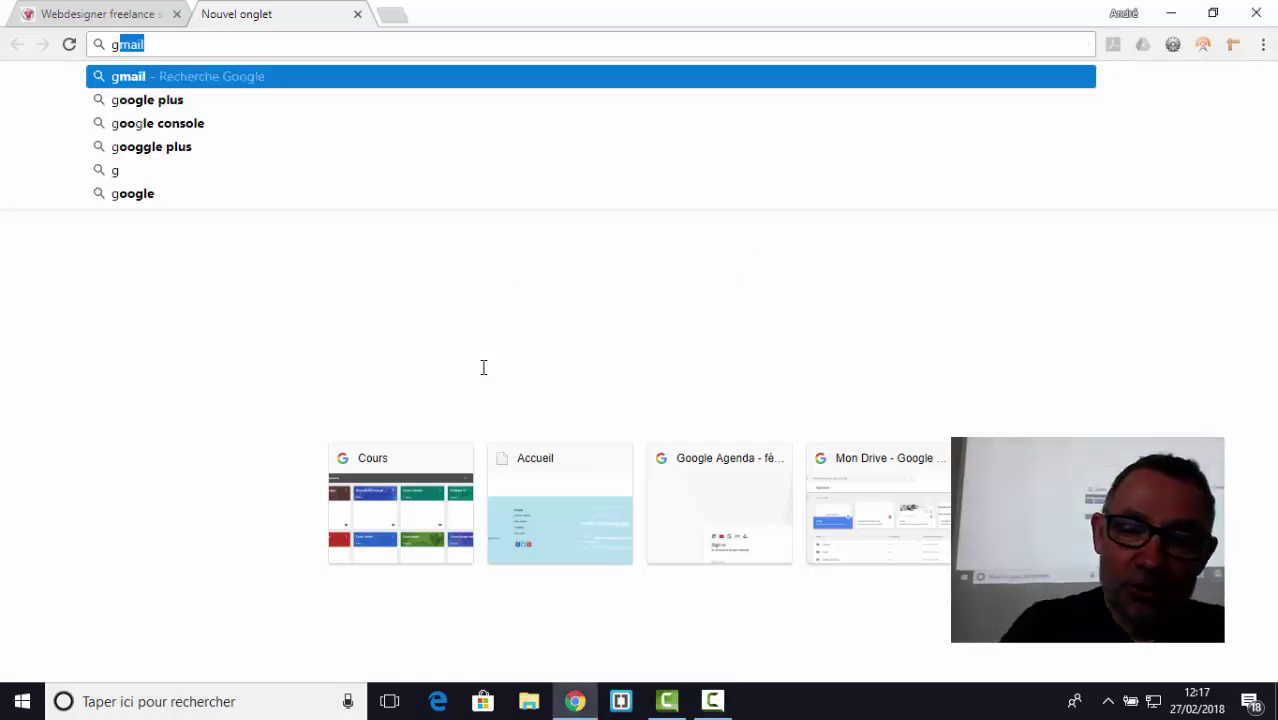
text(oog)
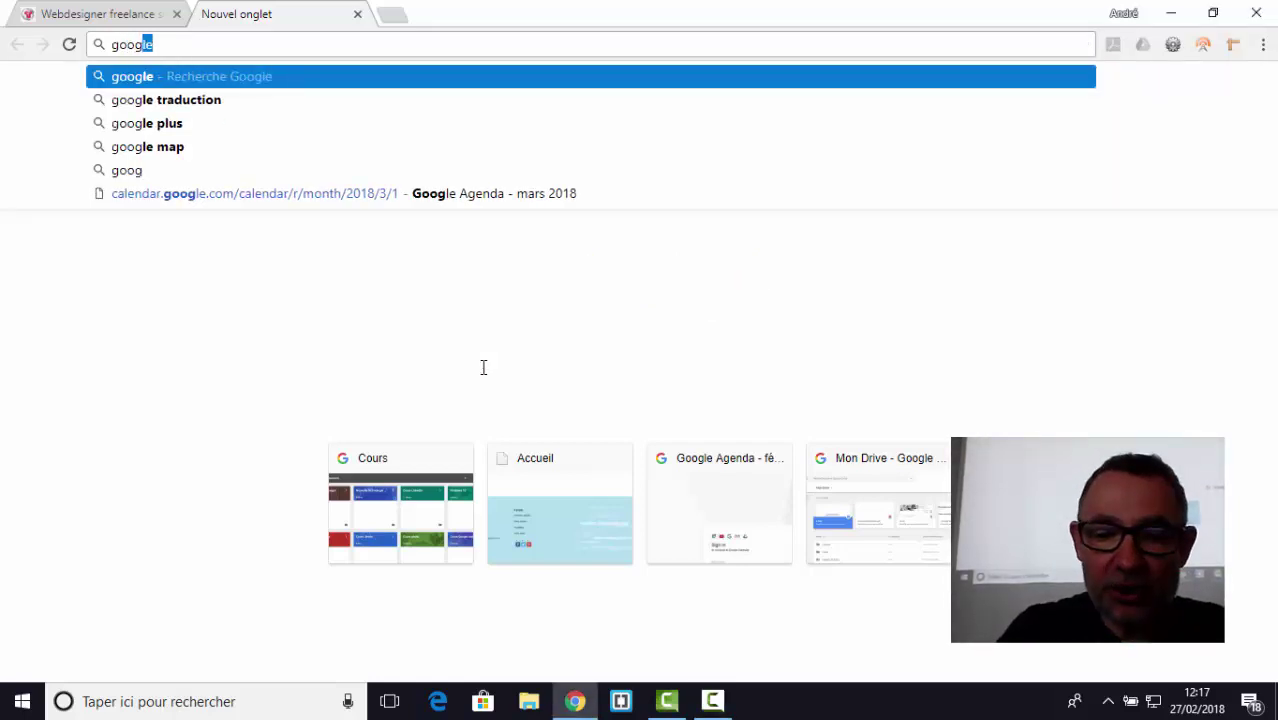
text(le cons)
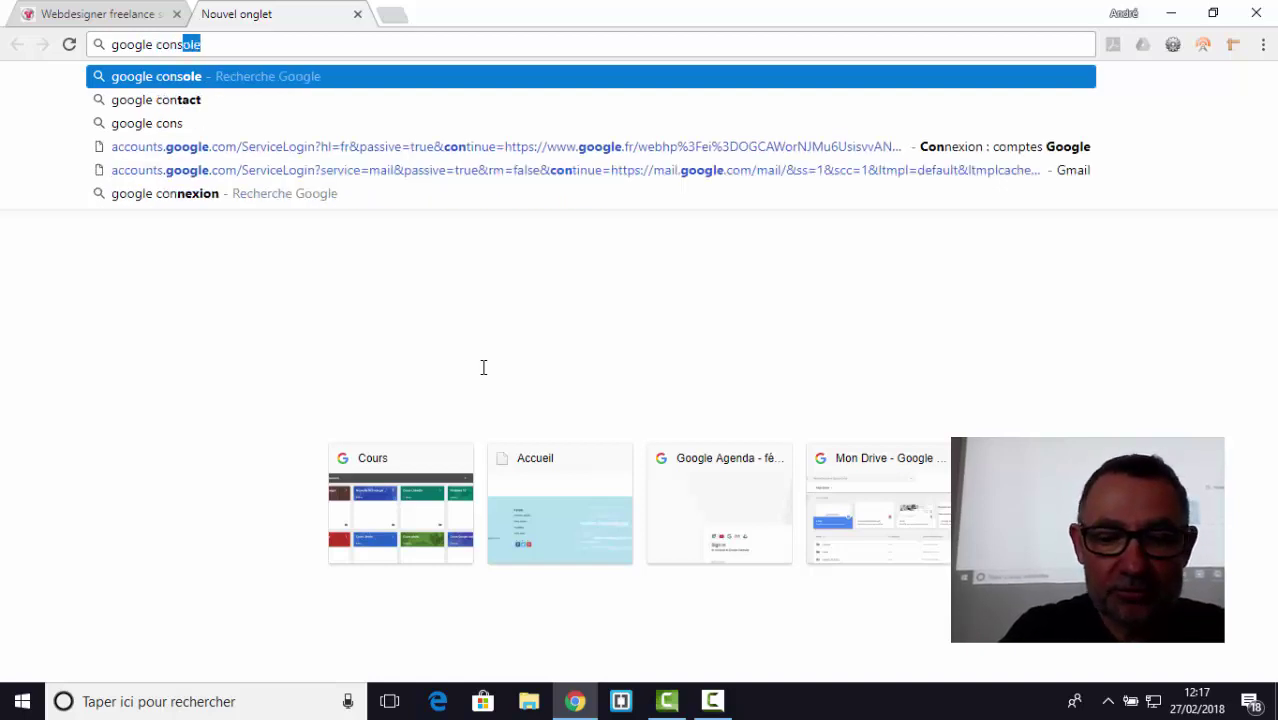
text(ole)
key(Return)
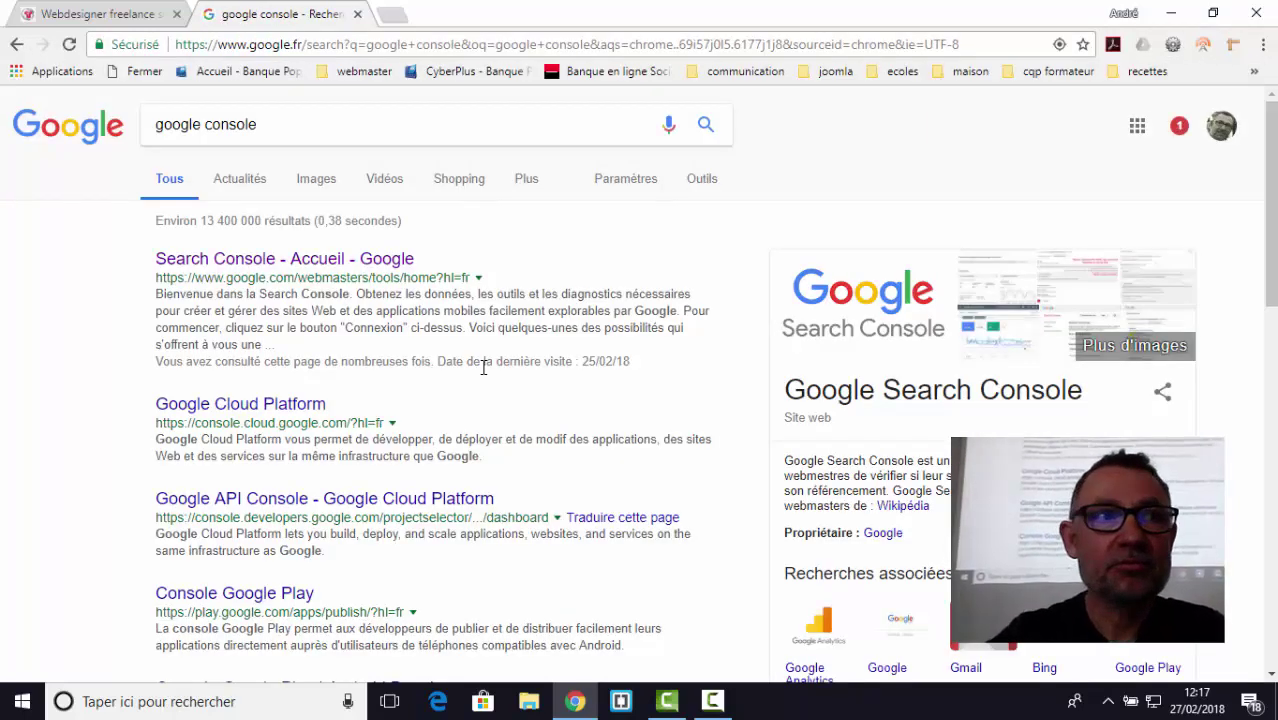
click(186, 264)
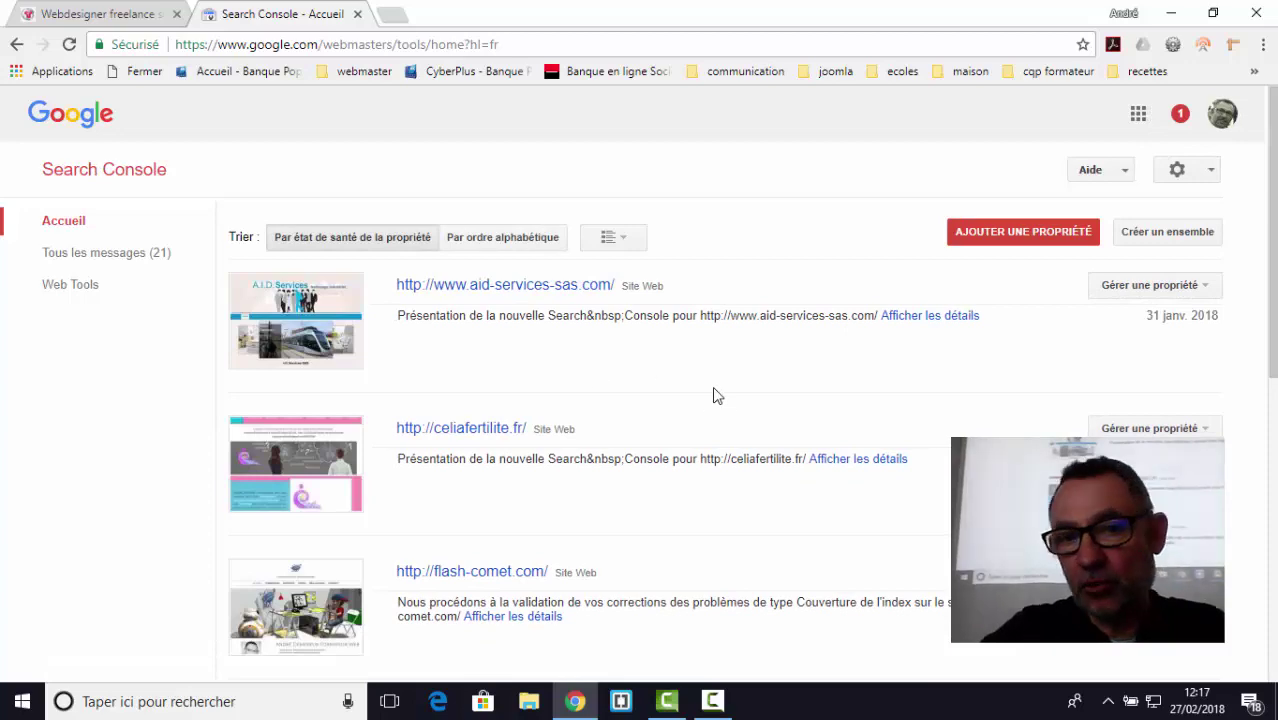
scroll(672, 423, down, 6)
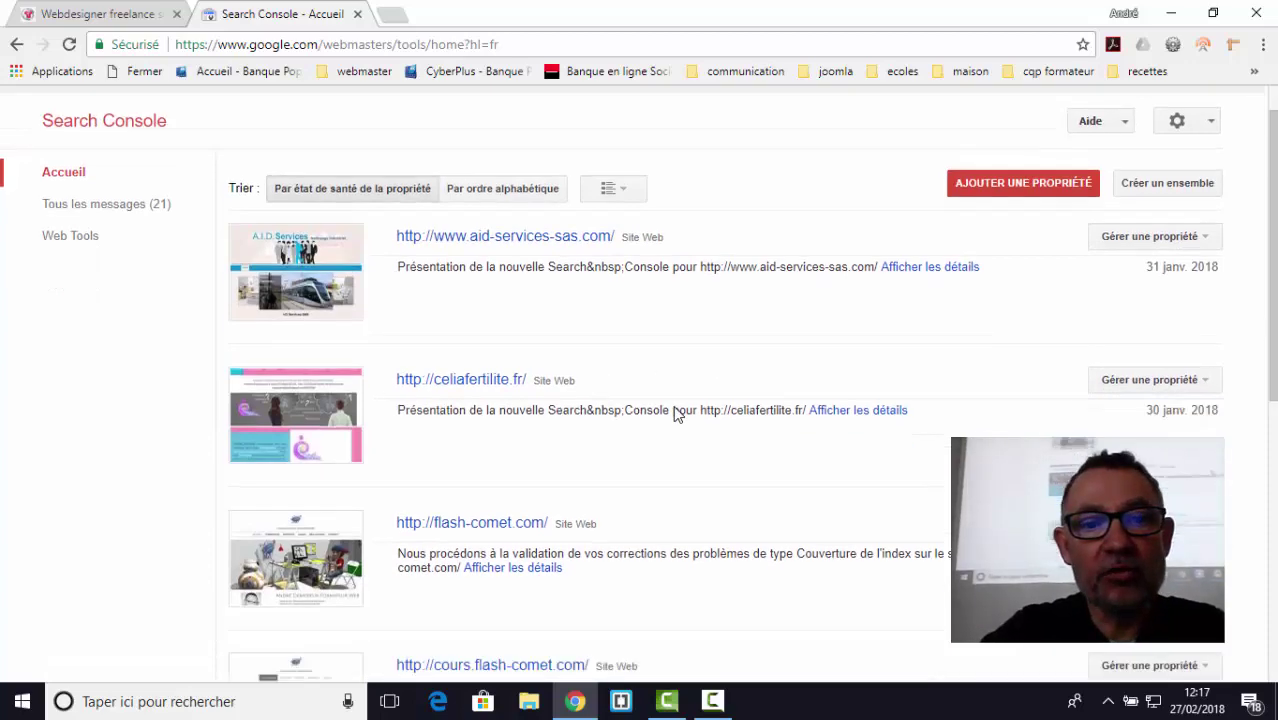
scroll(679, 409, down, 1)
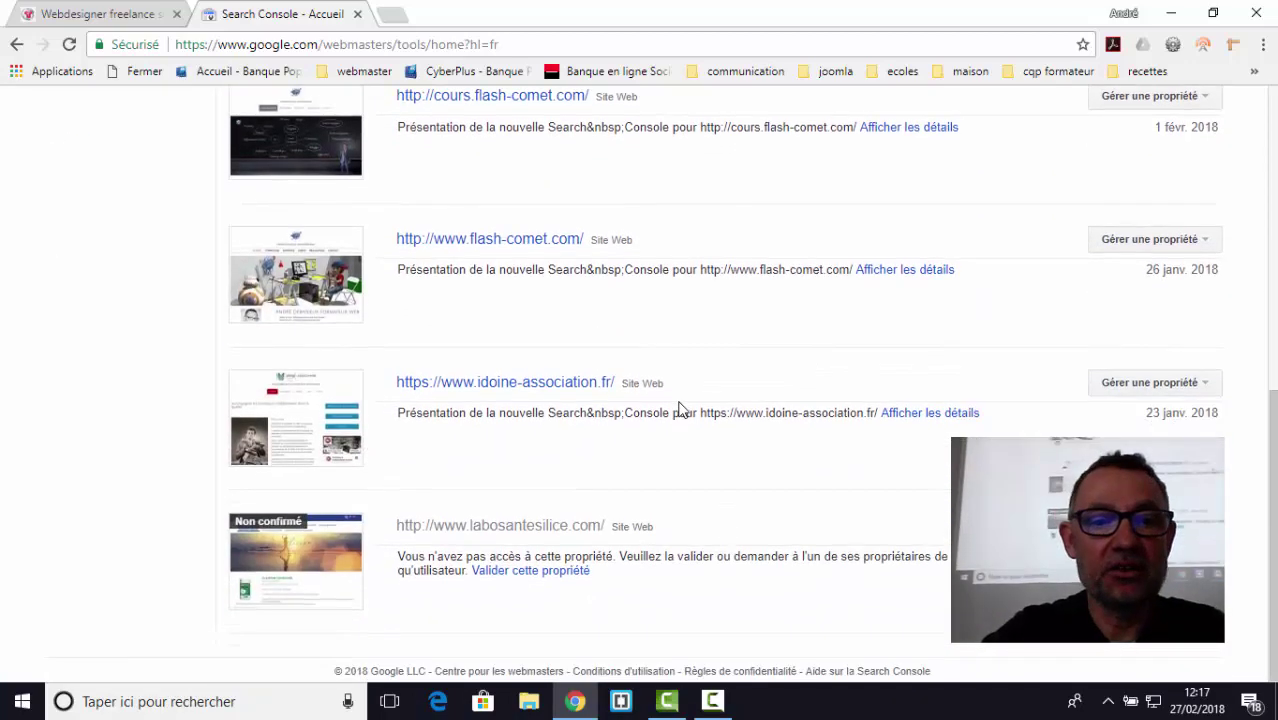
scroll(676, 491, up, 8)
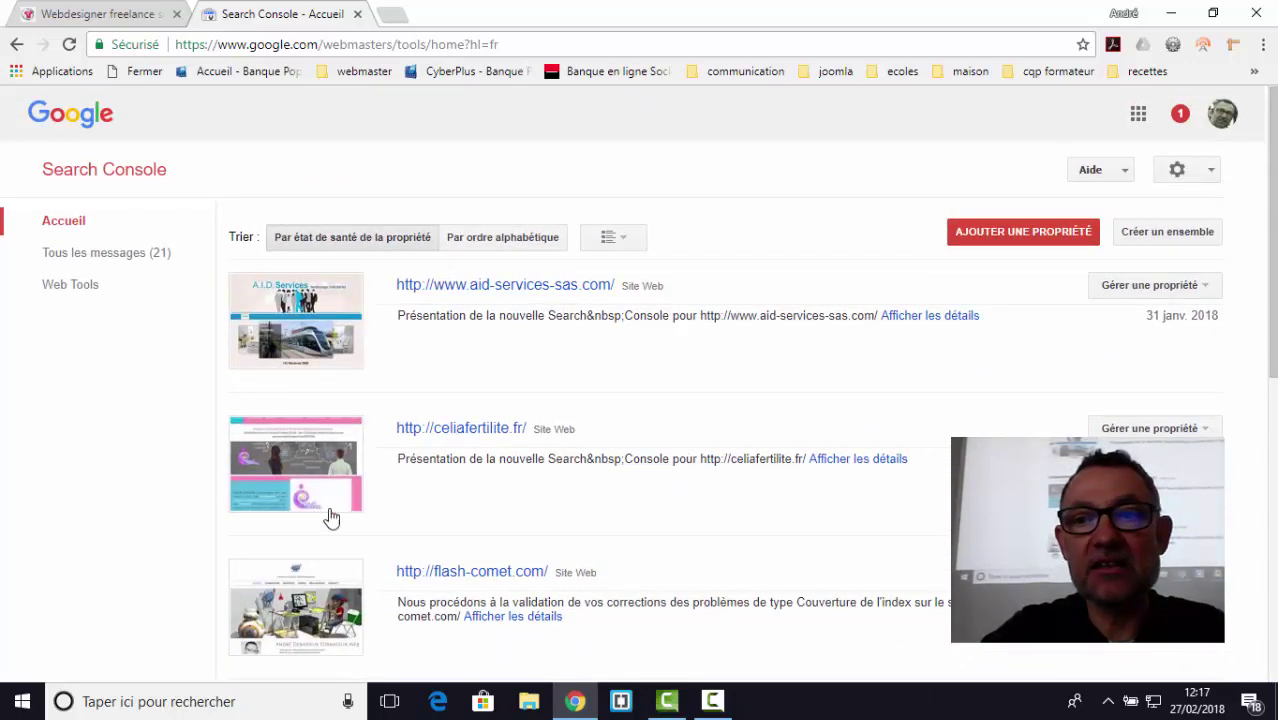
click(1016, 240)
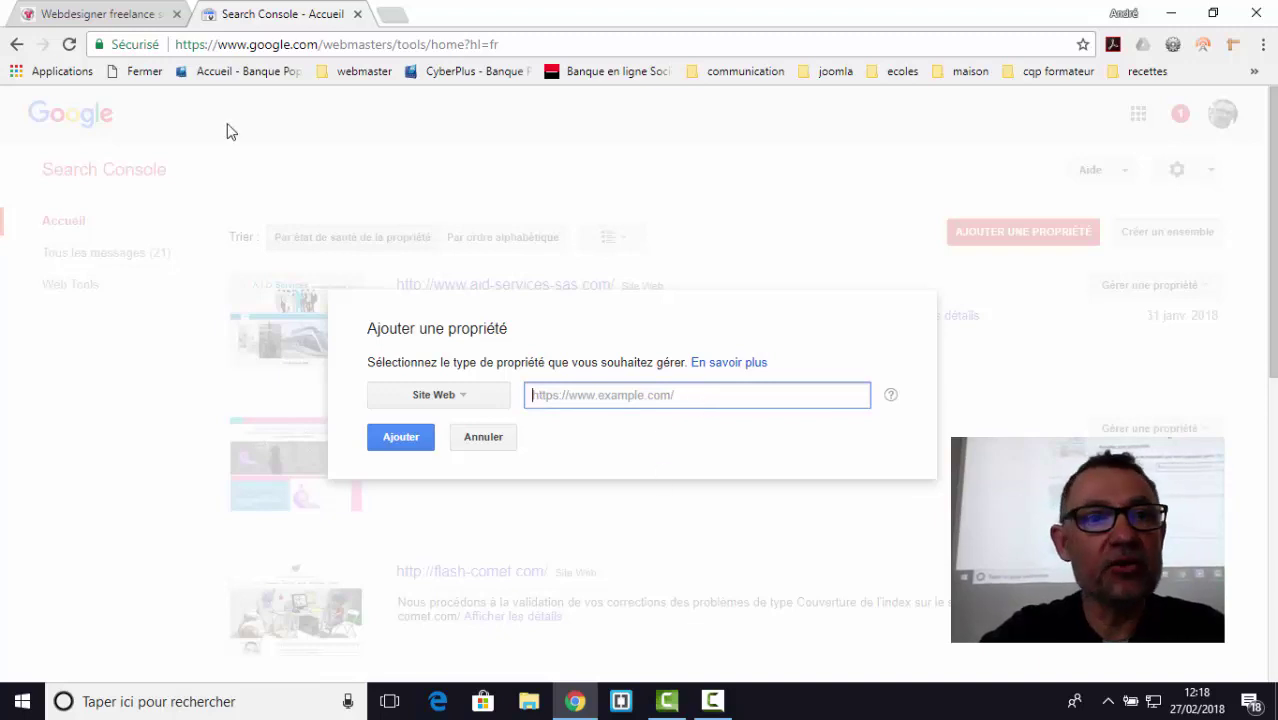
click(72, 16)
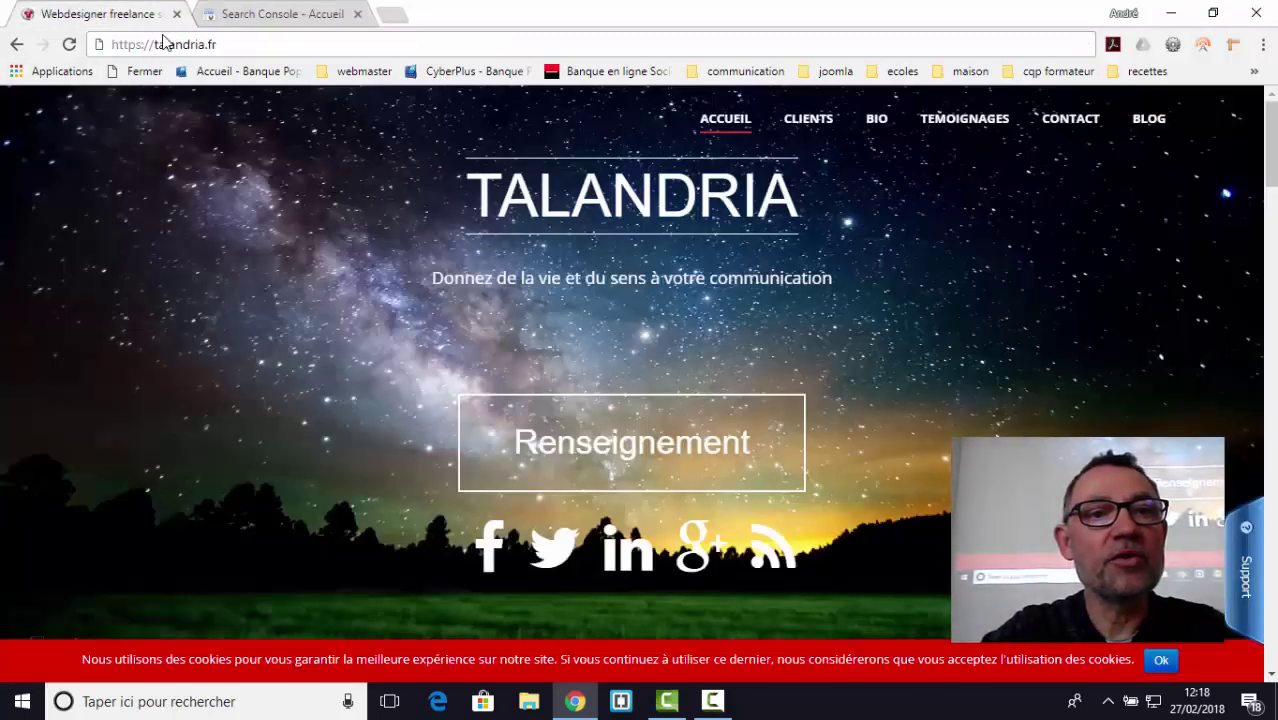
drag(231, 45, 106, 45)
key(ctrl+c)
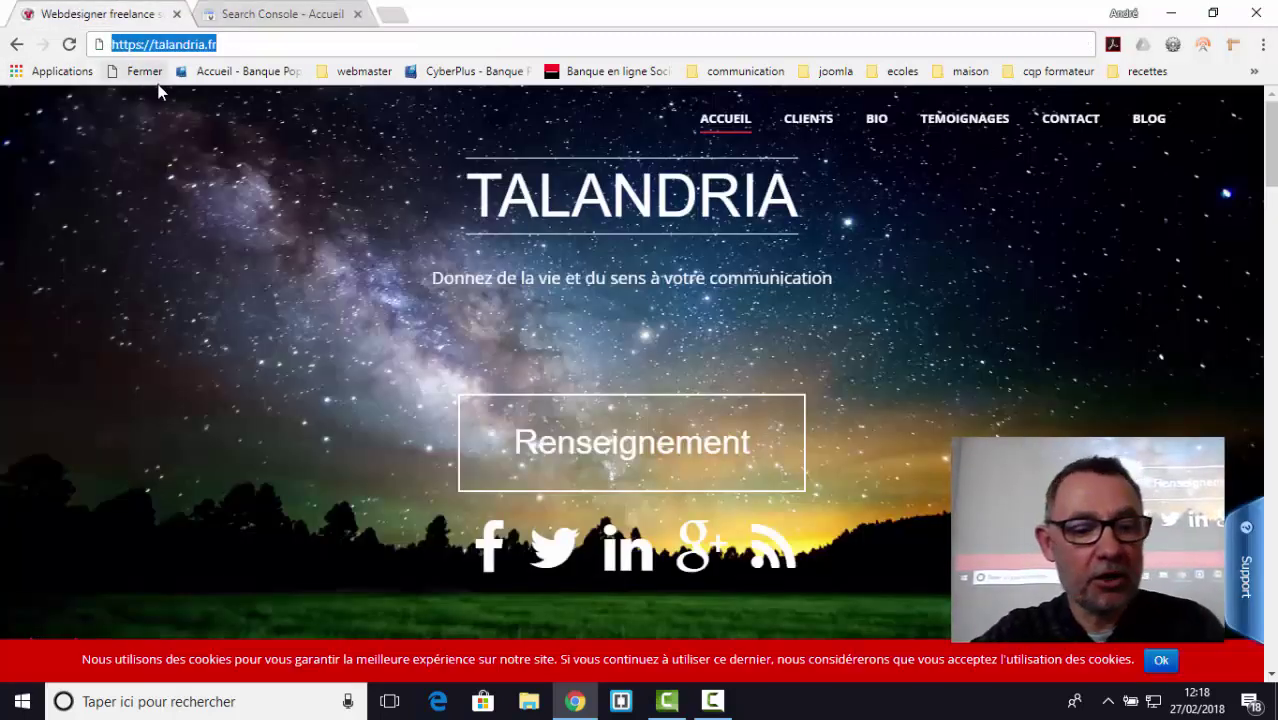
click(262, 14)
right_click(559, 399)
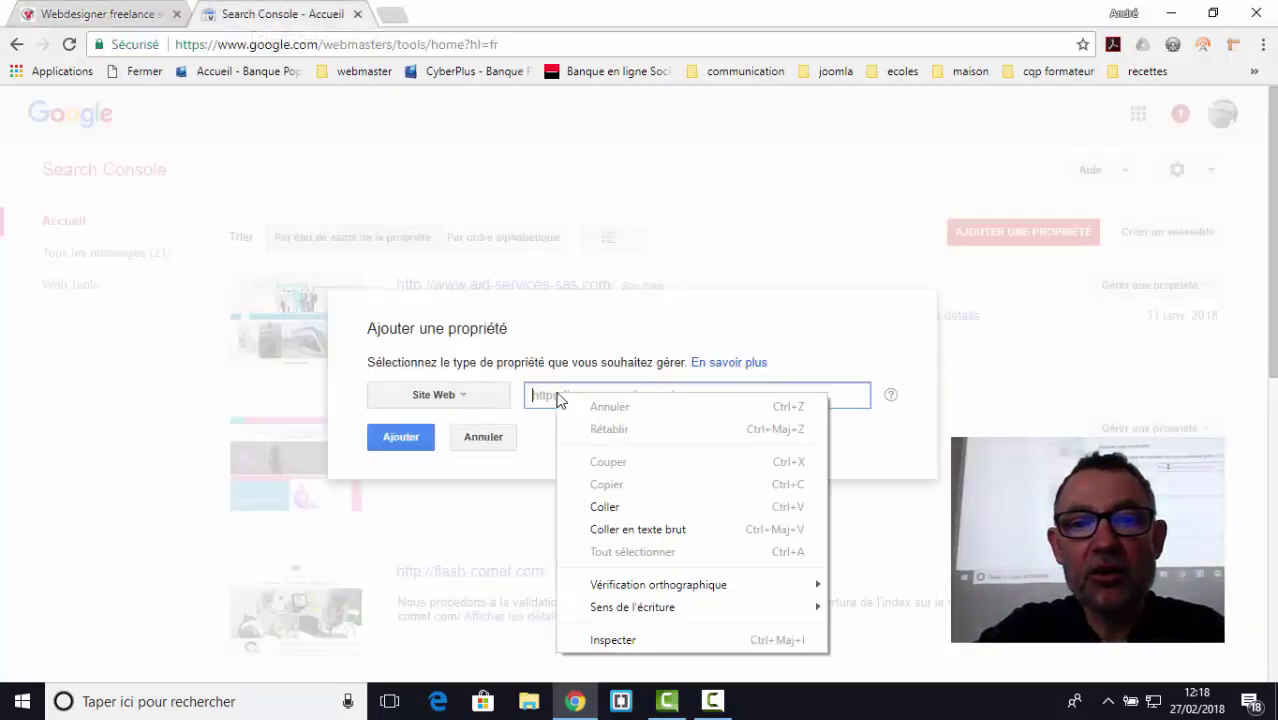
click(600, 508)
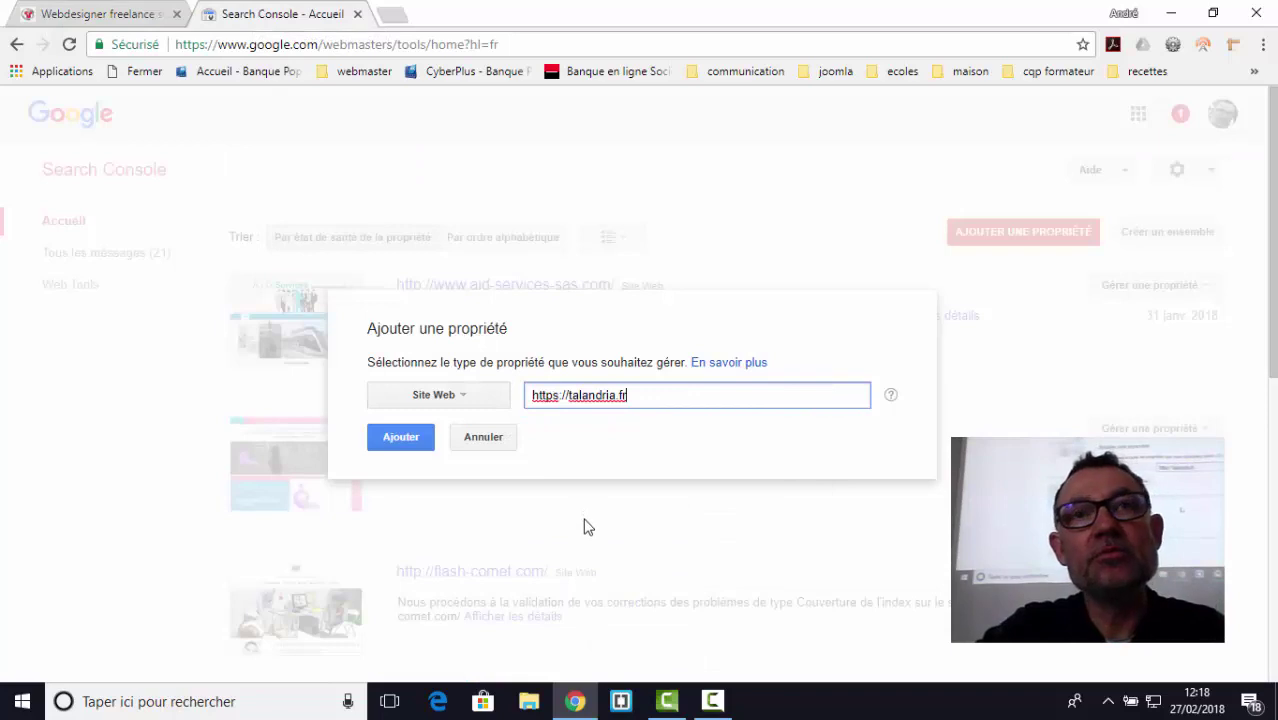
click(401, 442)
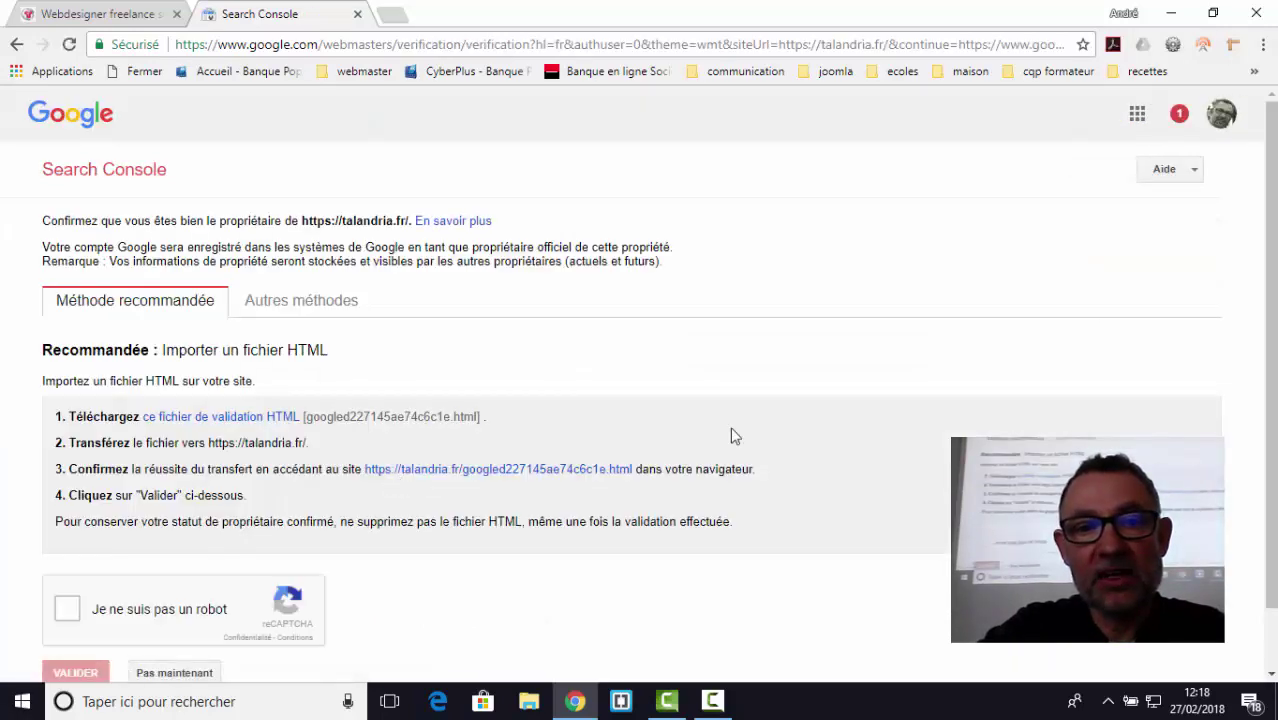
- Download the HTML verification file for the recommended method and show it in its download folder
scroll(731, 435, down, 1)
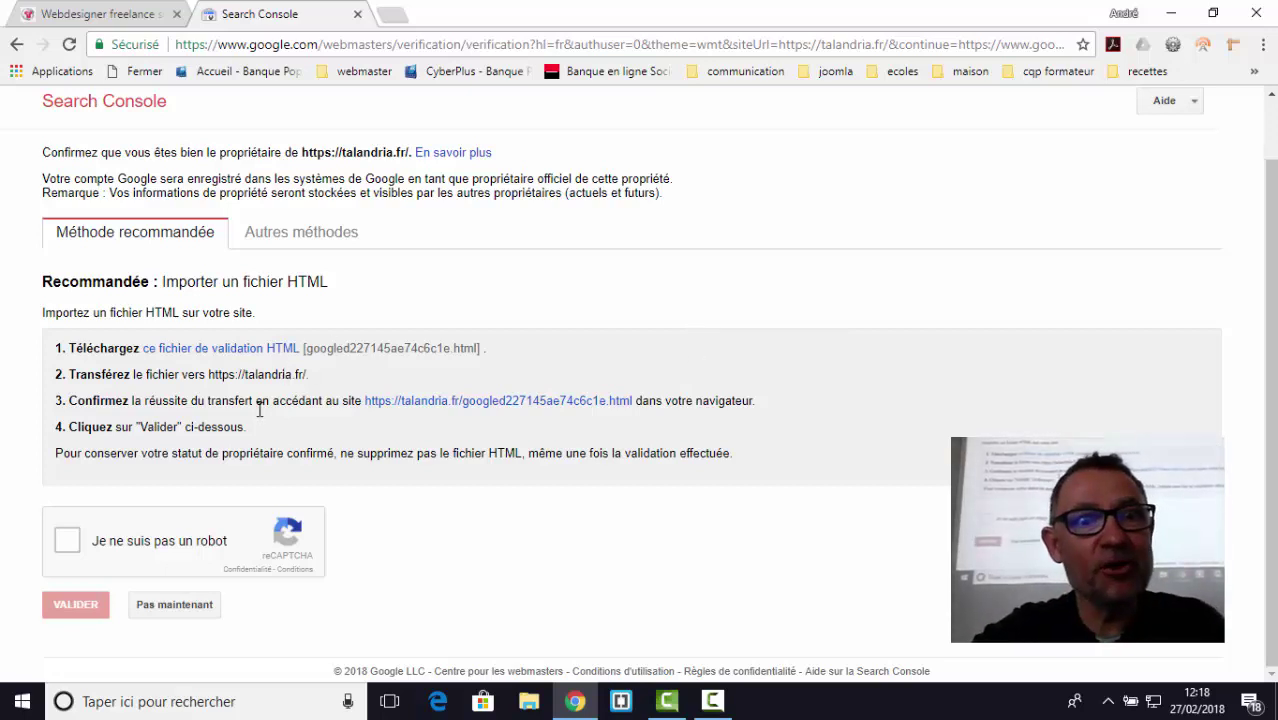
drag(489, 349, 313, 348)
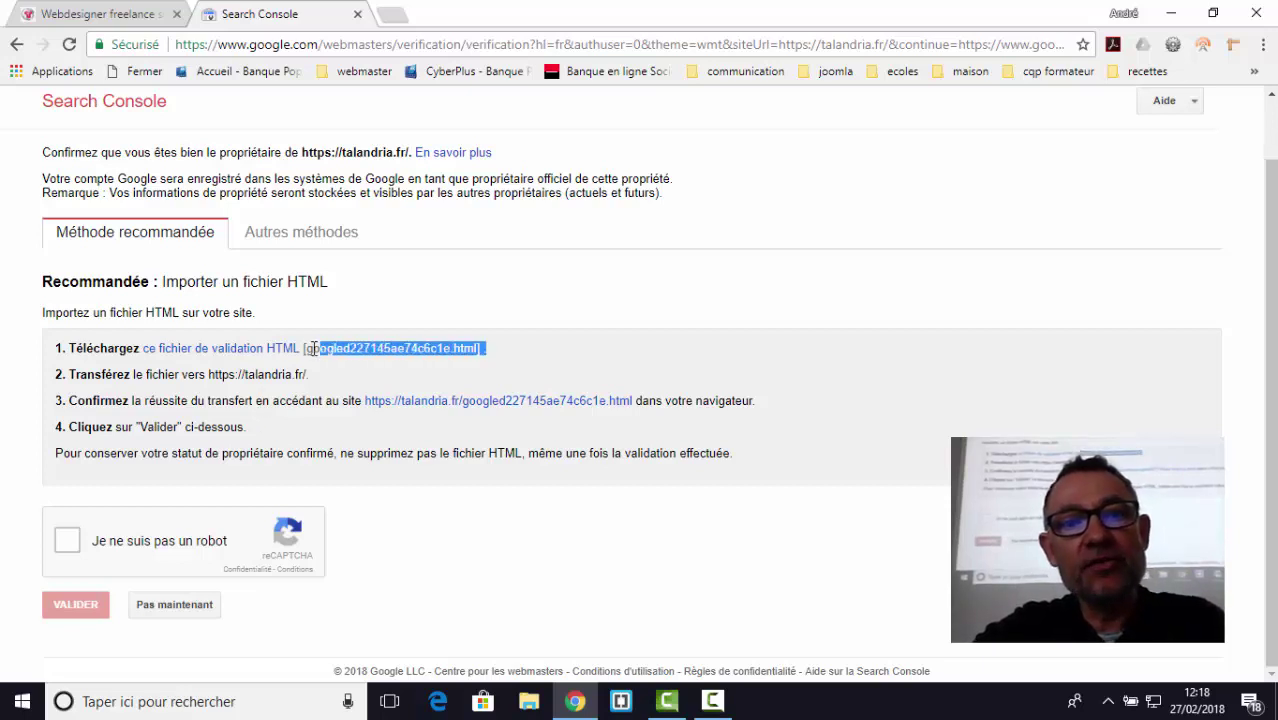
click(207, 350)
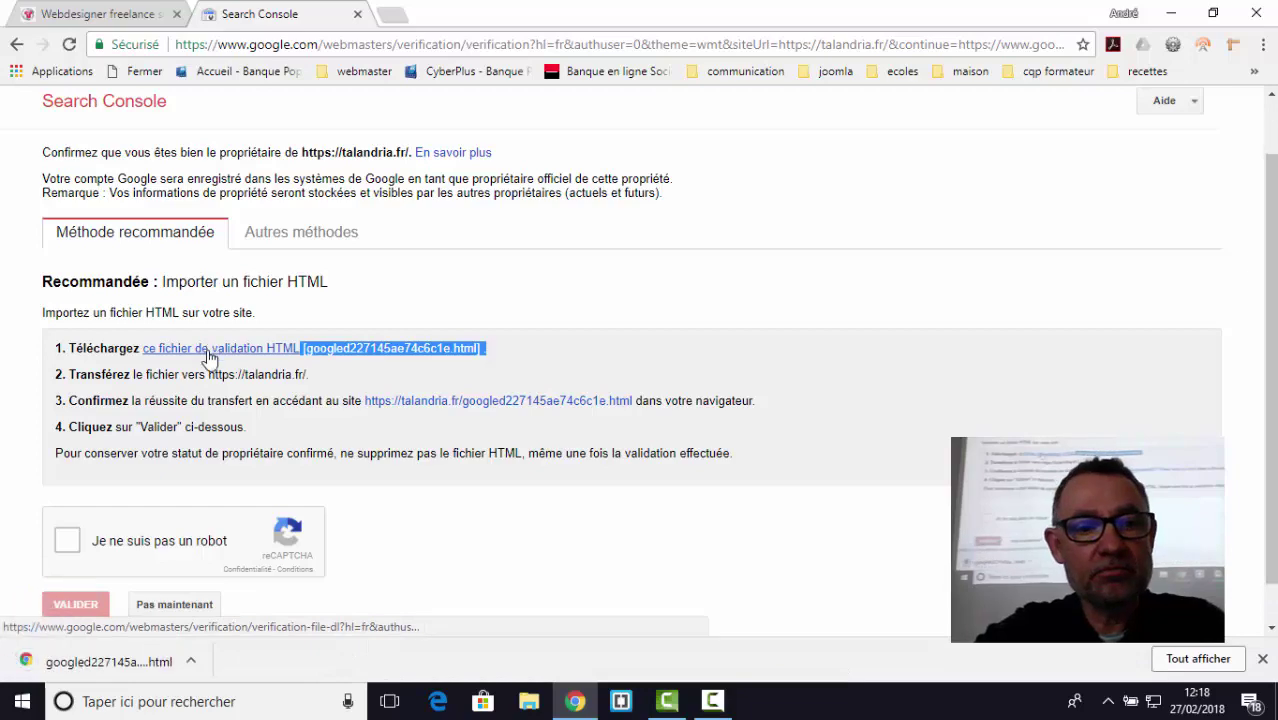
right_click(148, 668)
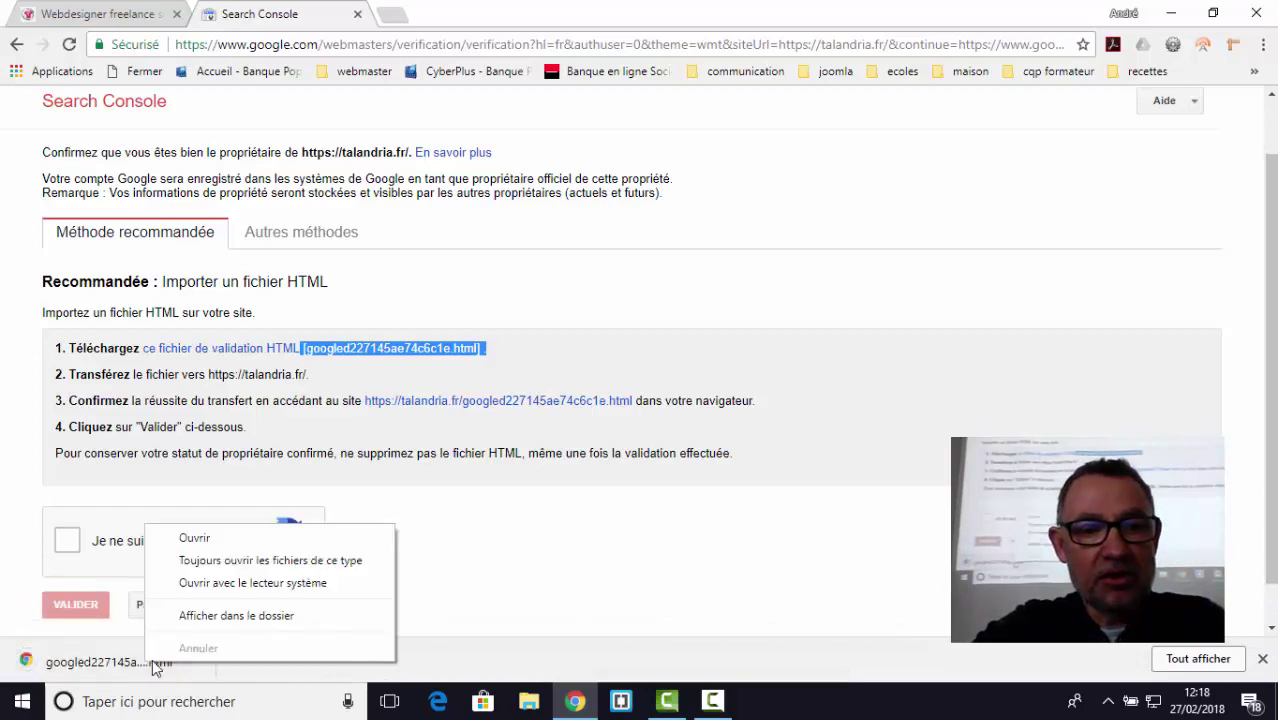
click(178, 612)
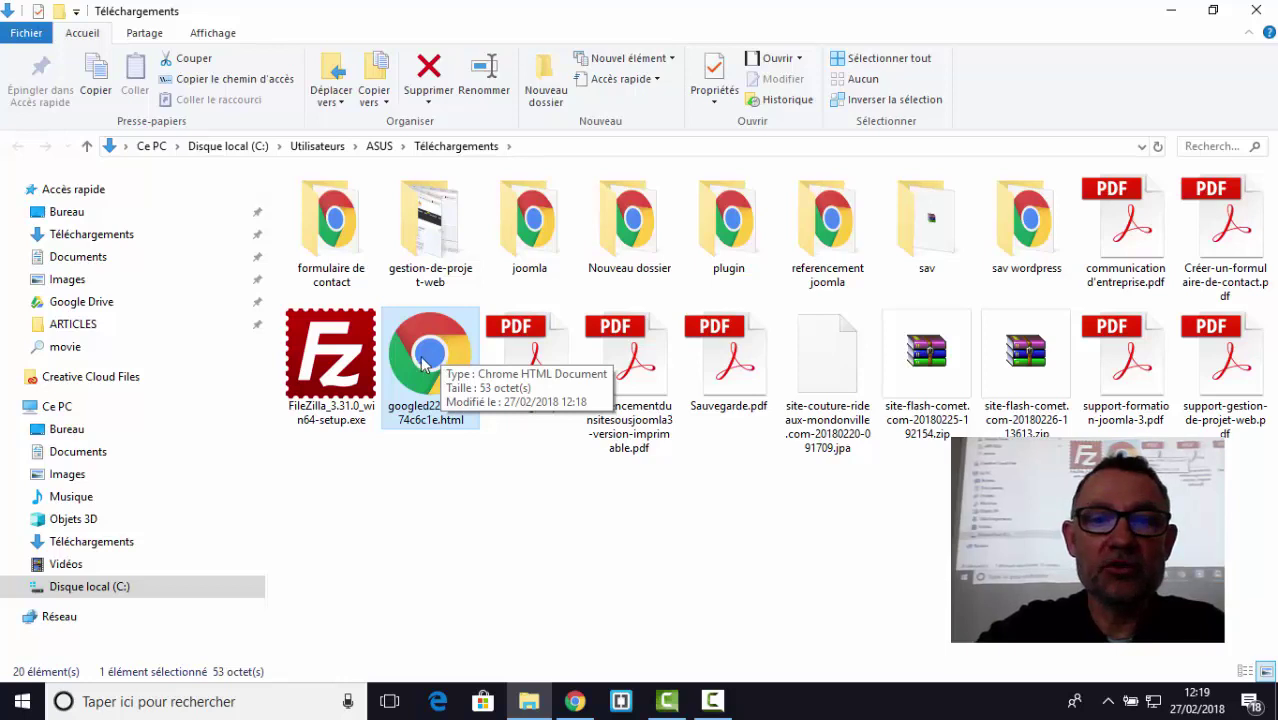
- Launch FileZilla and connect to the saved site entry "coloseram"
click(147, 700)
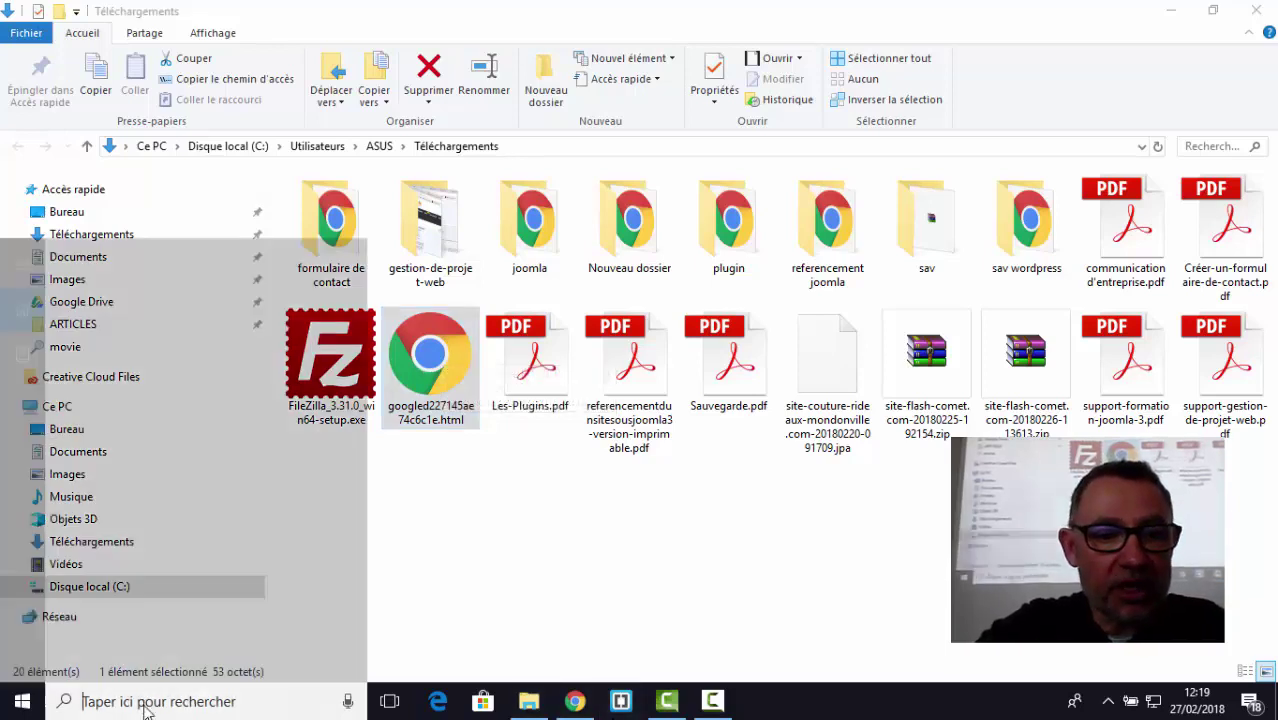
text(file)
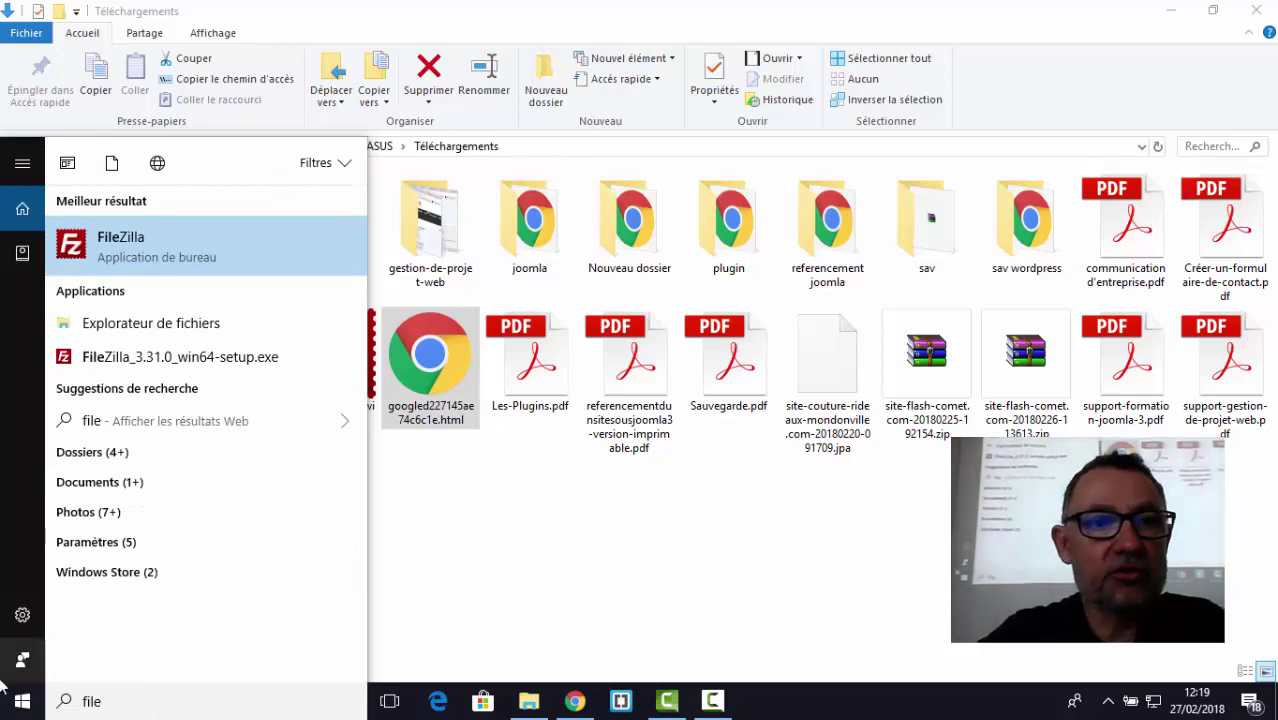
click(128, 258)
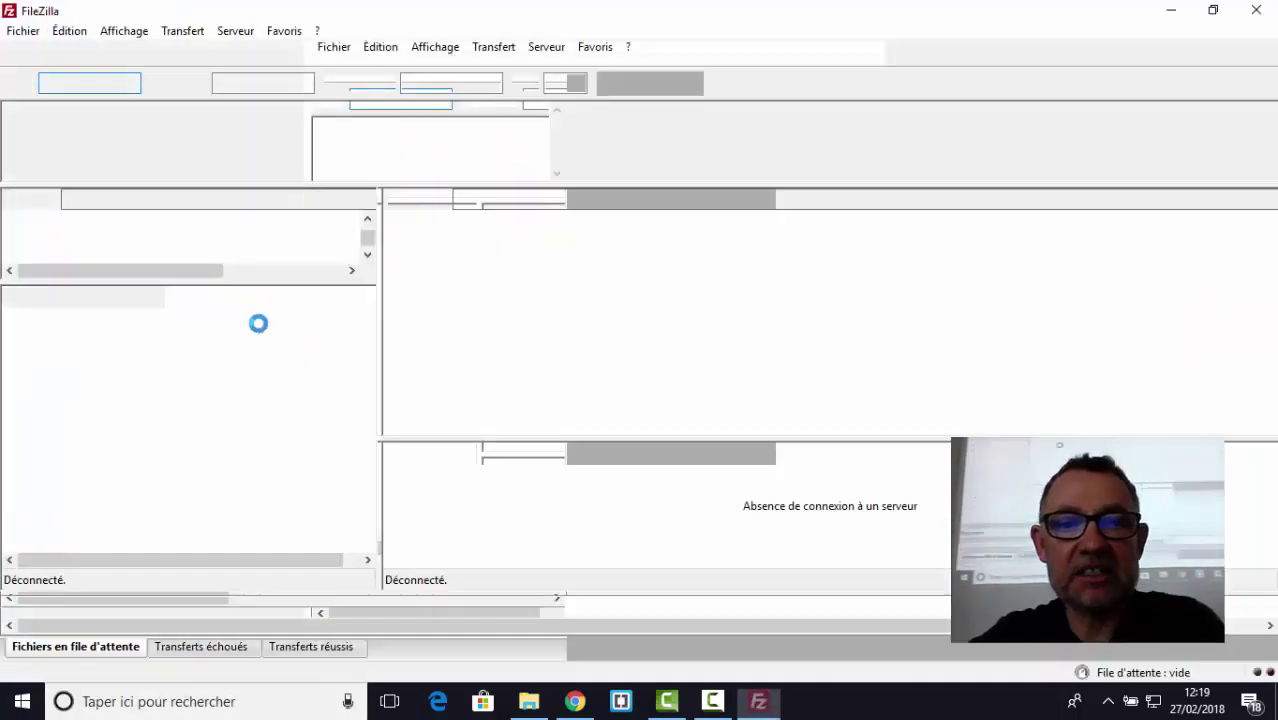
click(866, 620)
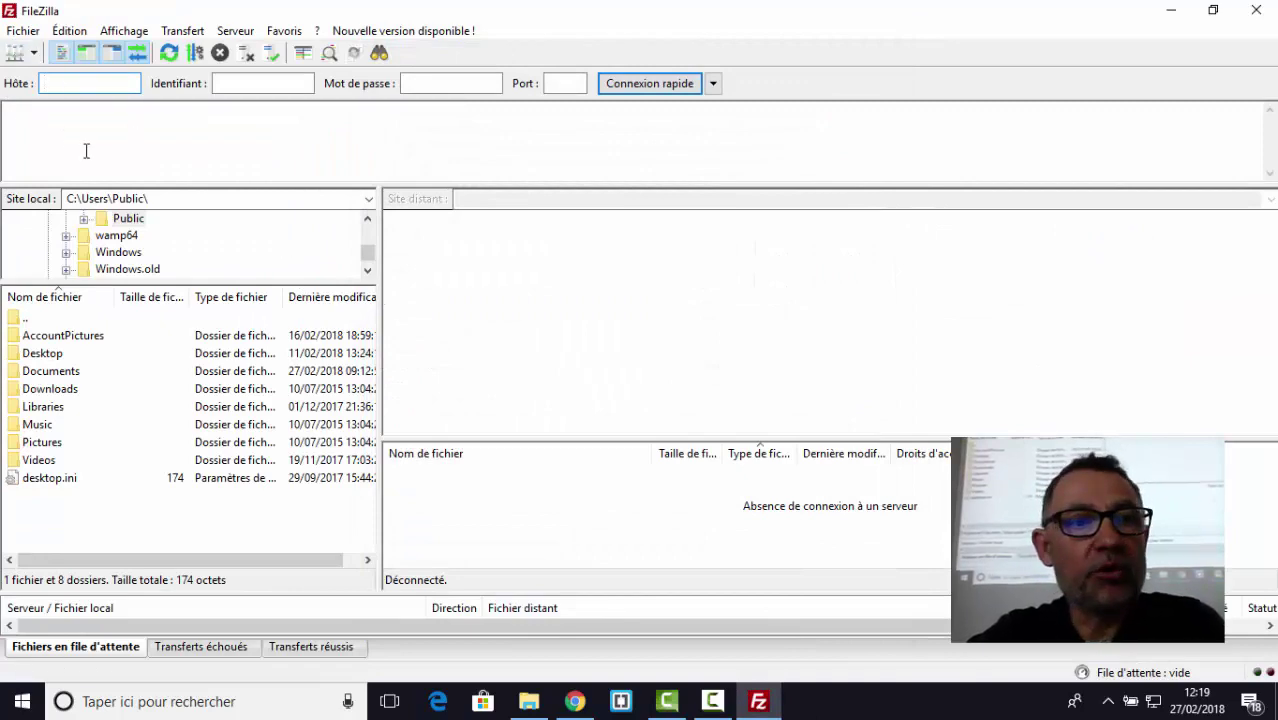
click(15, 52)
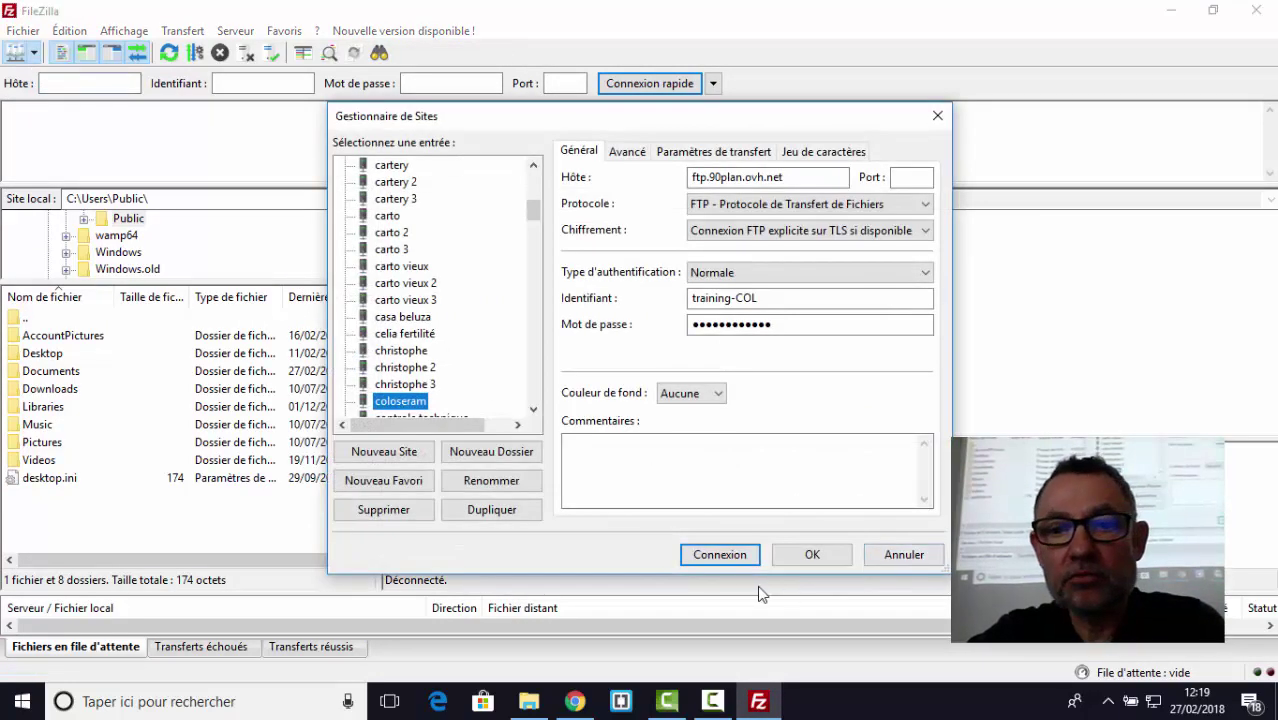
click(736, 556)
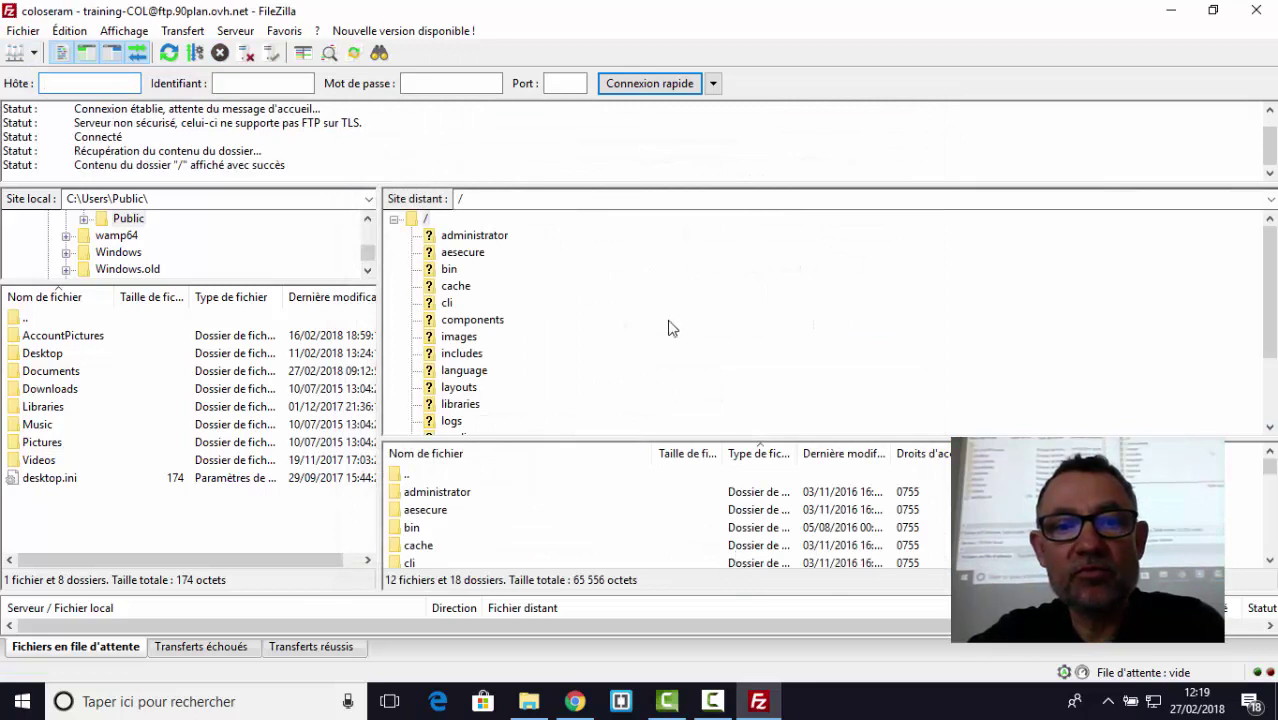
- Enlarge the remote file list and show the individual files at the end of the site's root folder
scroll(646, 341, down, 3)
scroll(662, 345, up, 3)
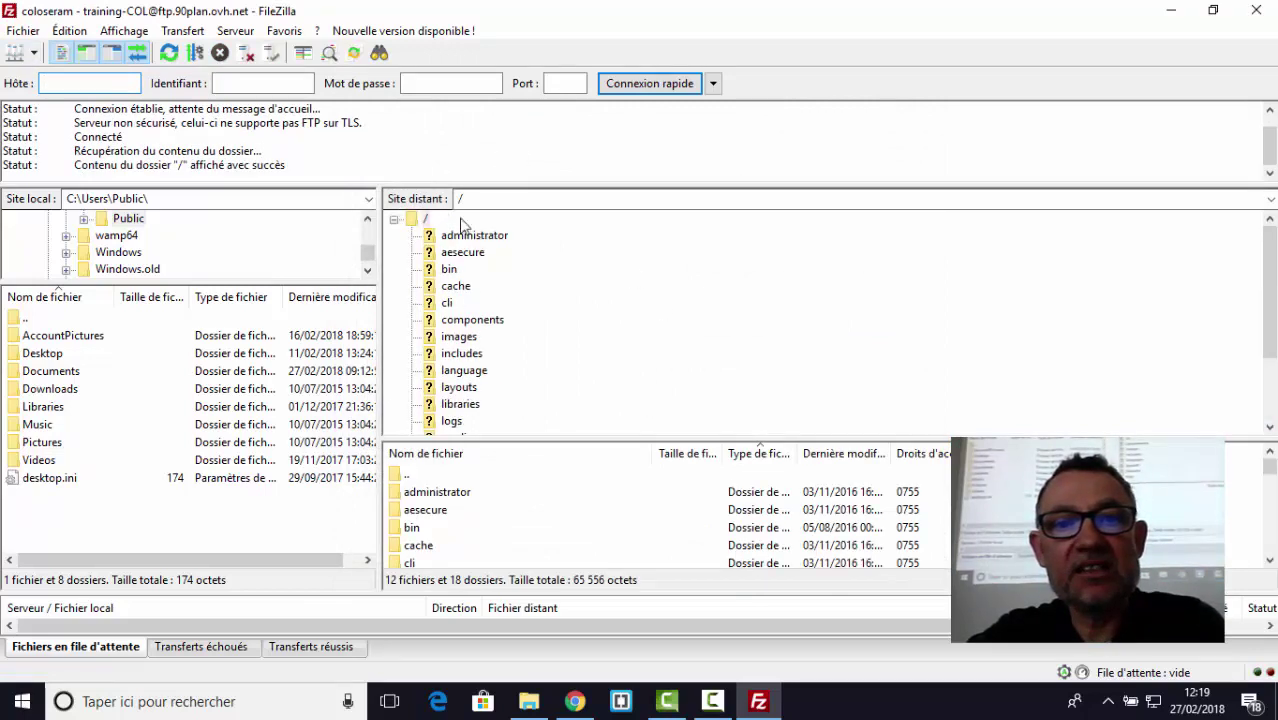
scroll(665, 302, down, 2)
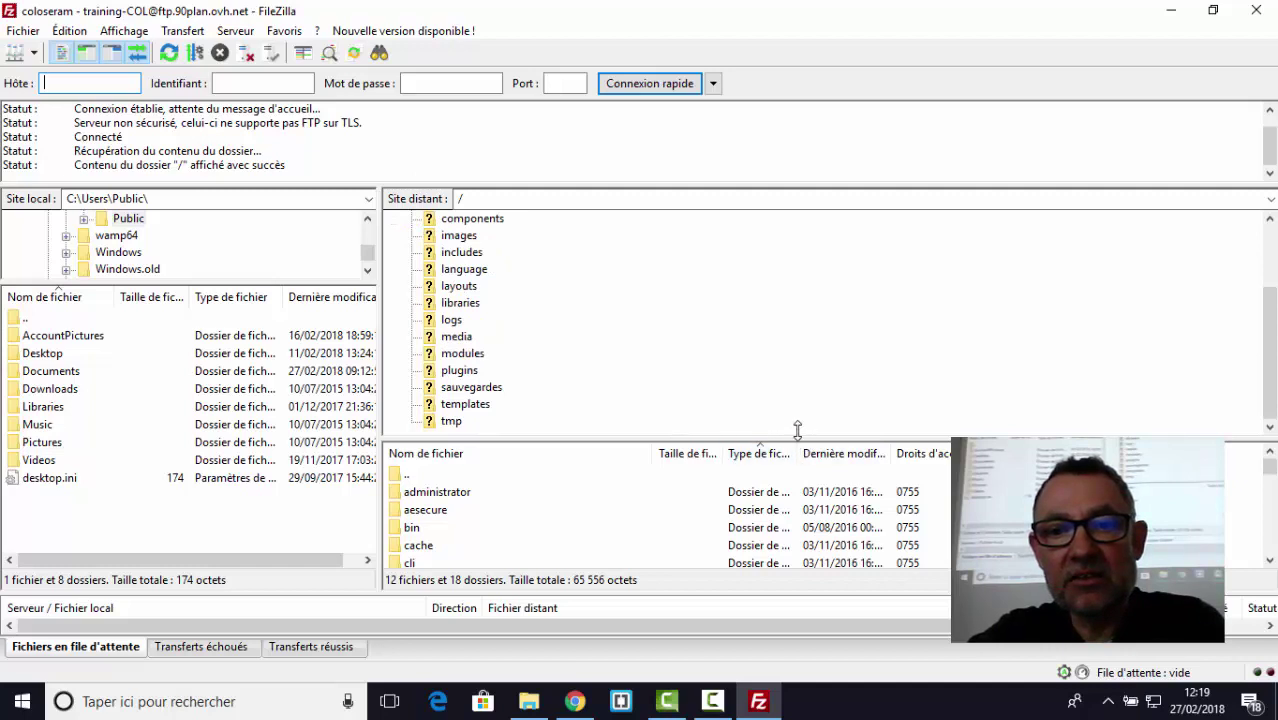
drag(798, 440, 803, 282)
drag(1273, 347, 1273, 482)
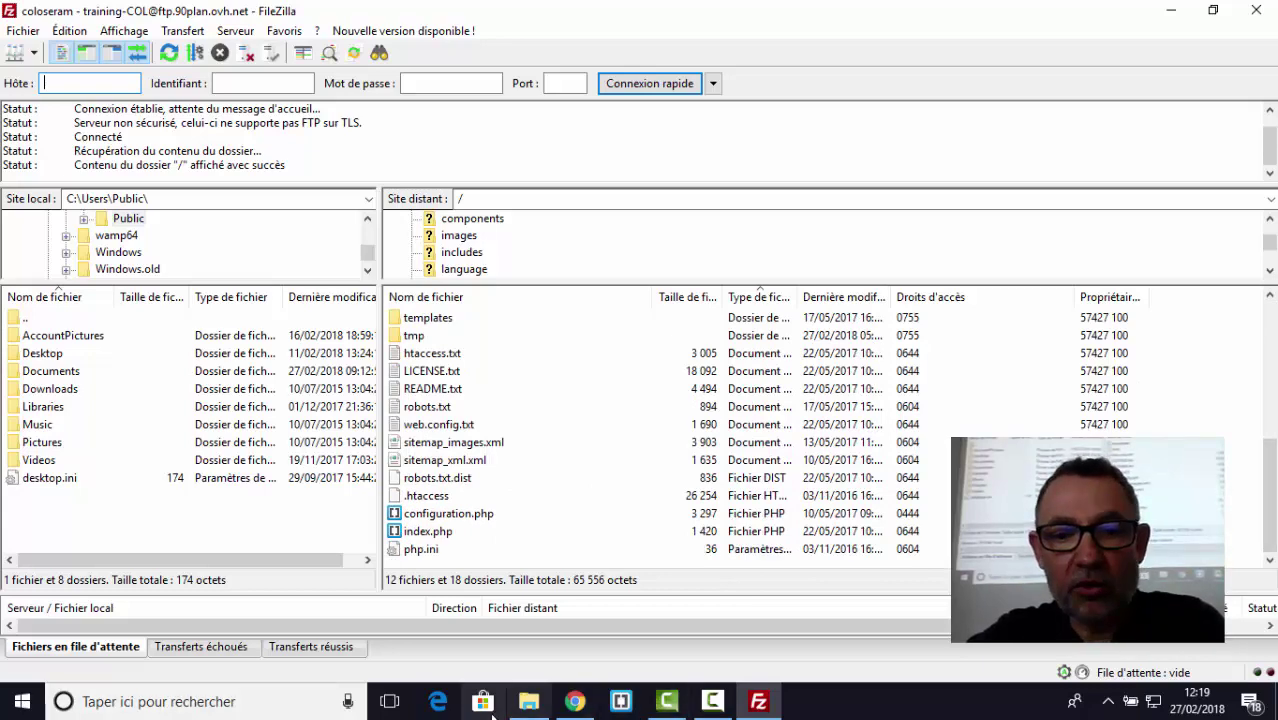
- Upload the downloaded HTML verification file from the Téléchargements folder to the remote root folder and select it there
click(528, 701)
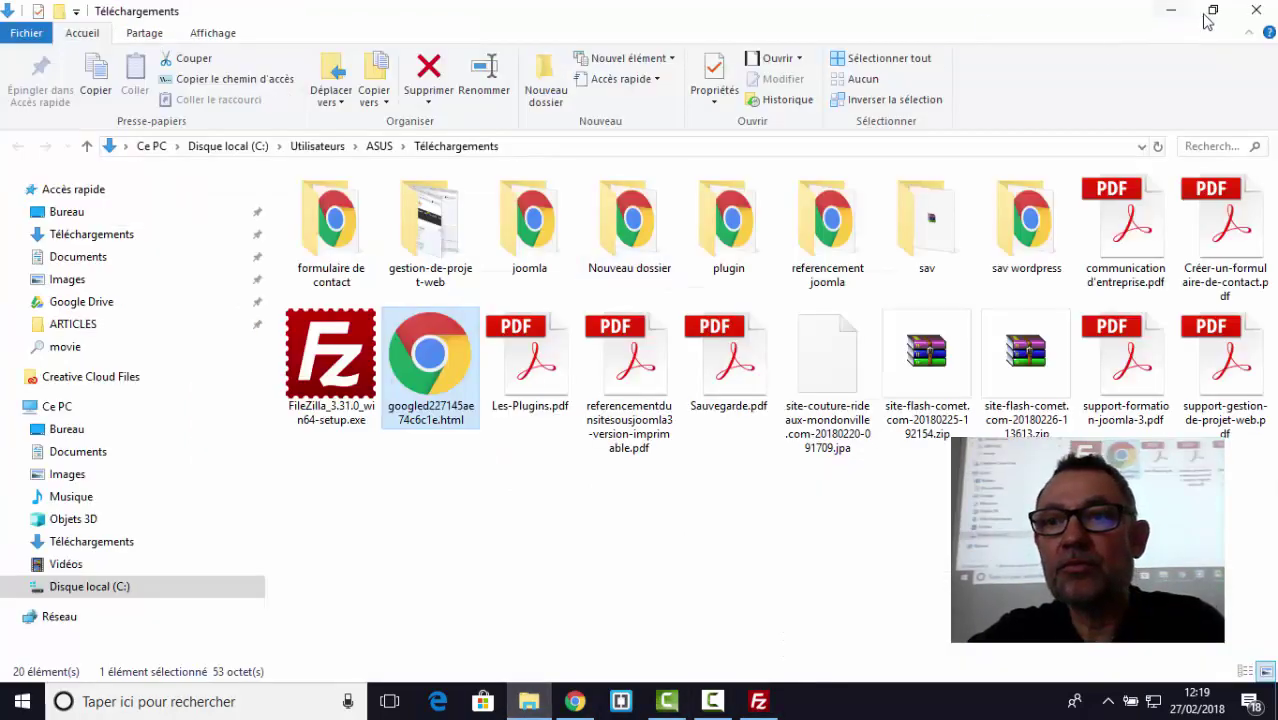
click(1212, 11)
drag(863, 62, 988, 50)
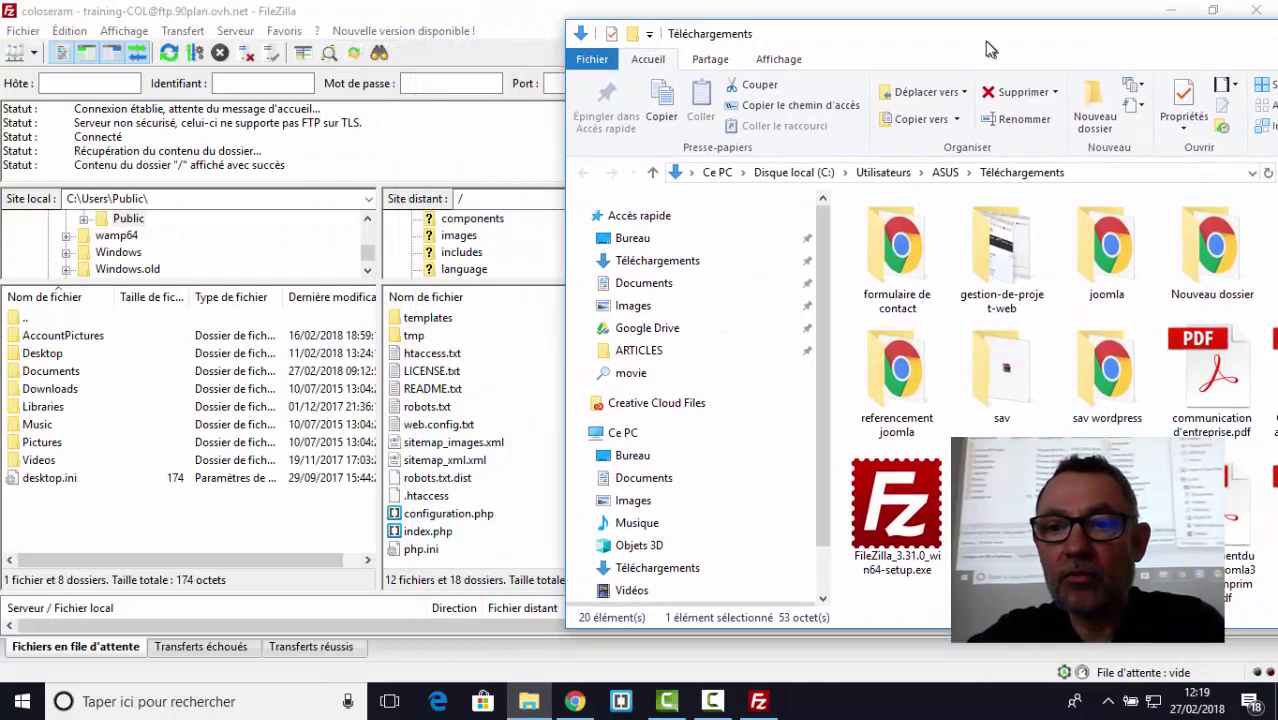
drag(566, 200, 633, 195)
scroll(1000, 400, down, 3)
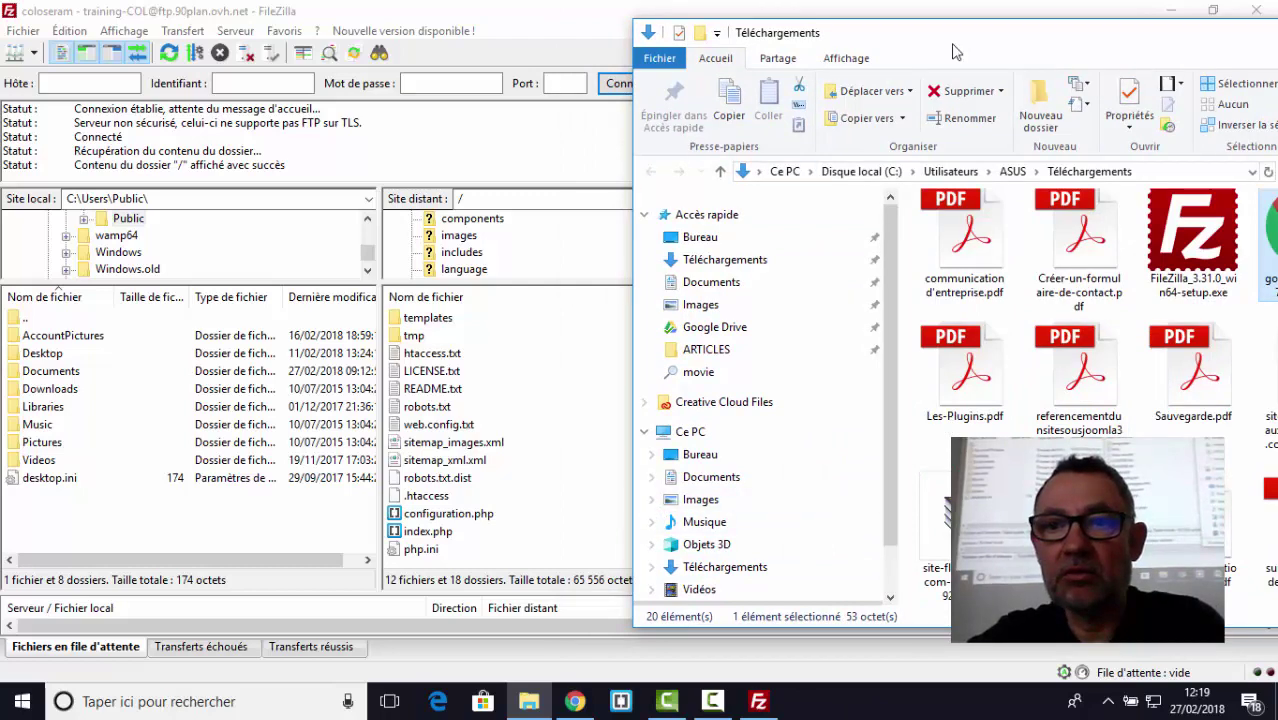
drag(950, 43, 103, 120)
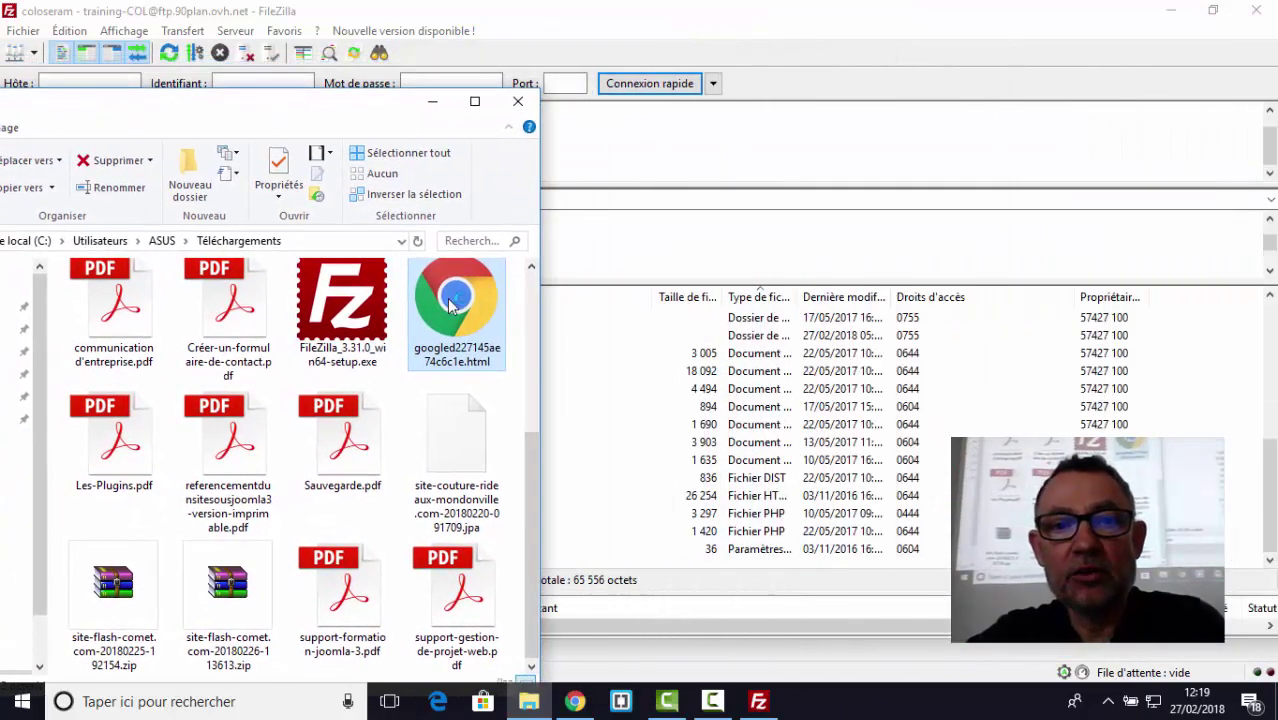
drag(448, 310, 758, 562)
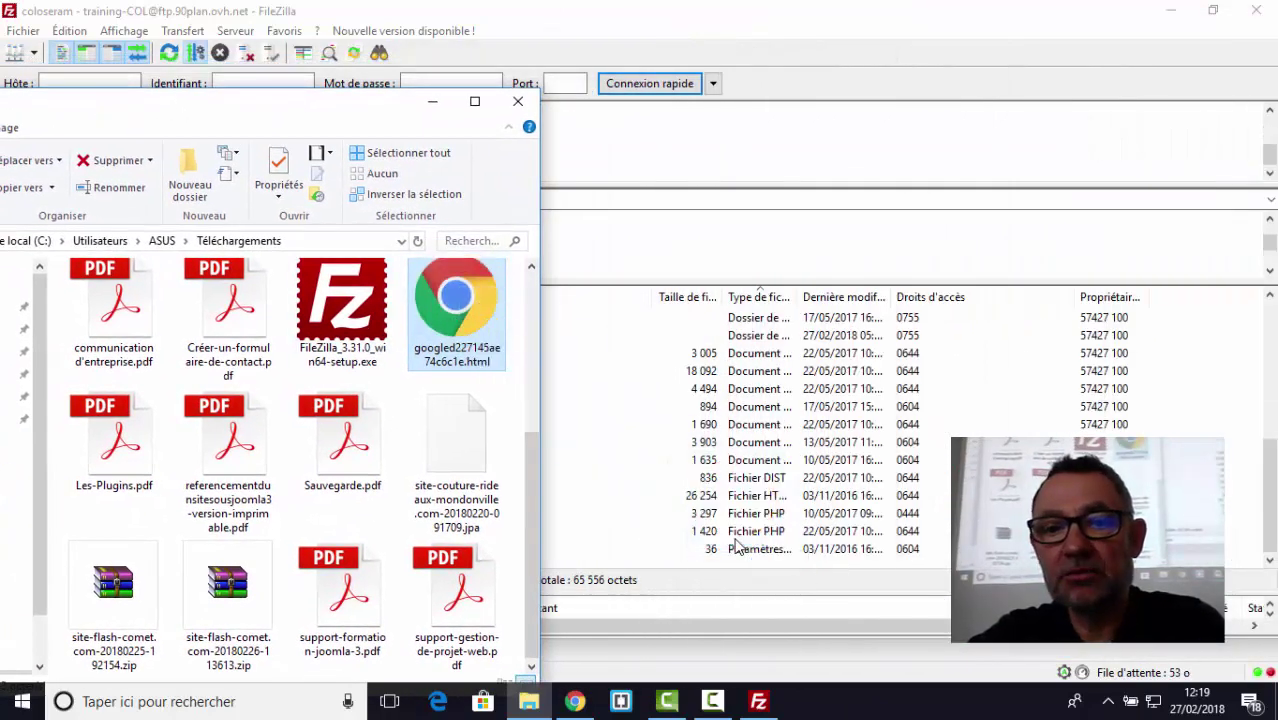
click(426, 102)
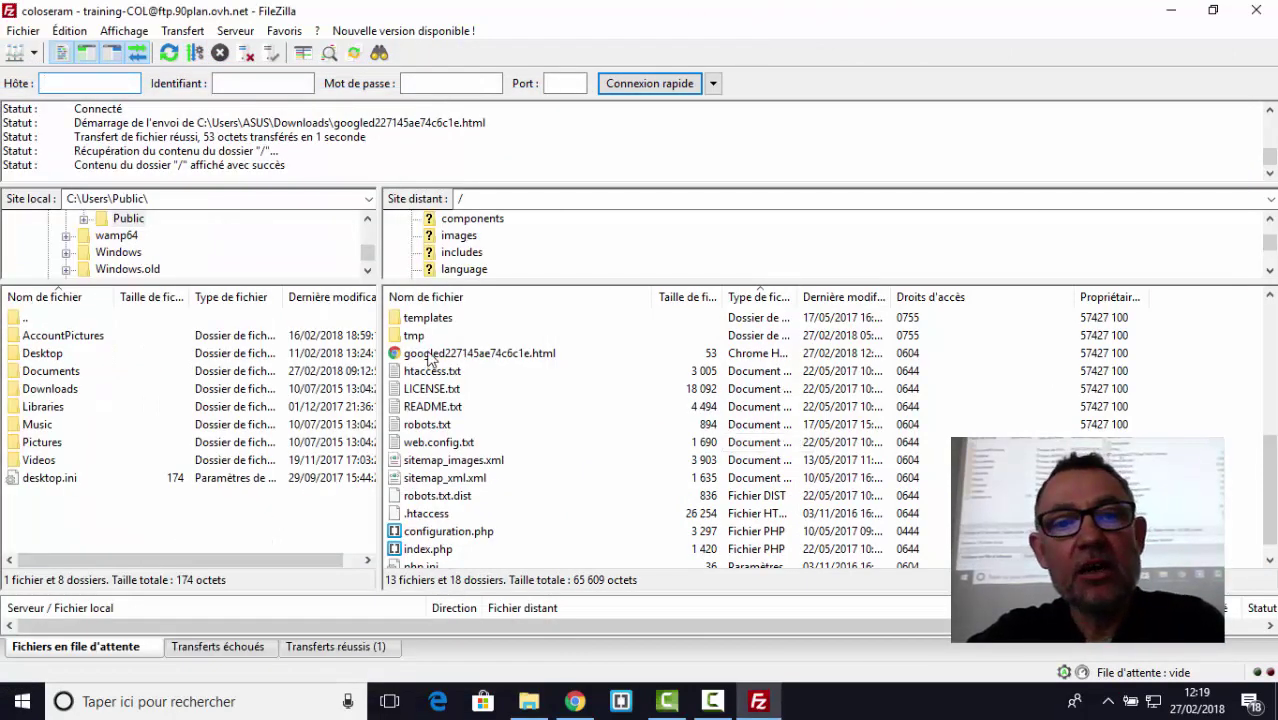
click(430, 358)
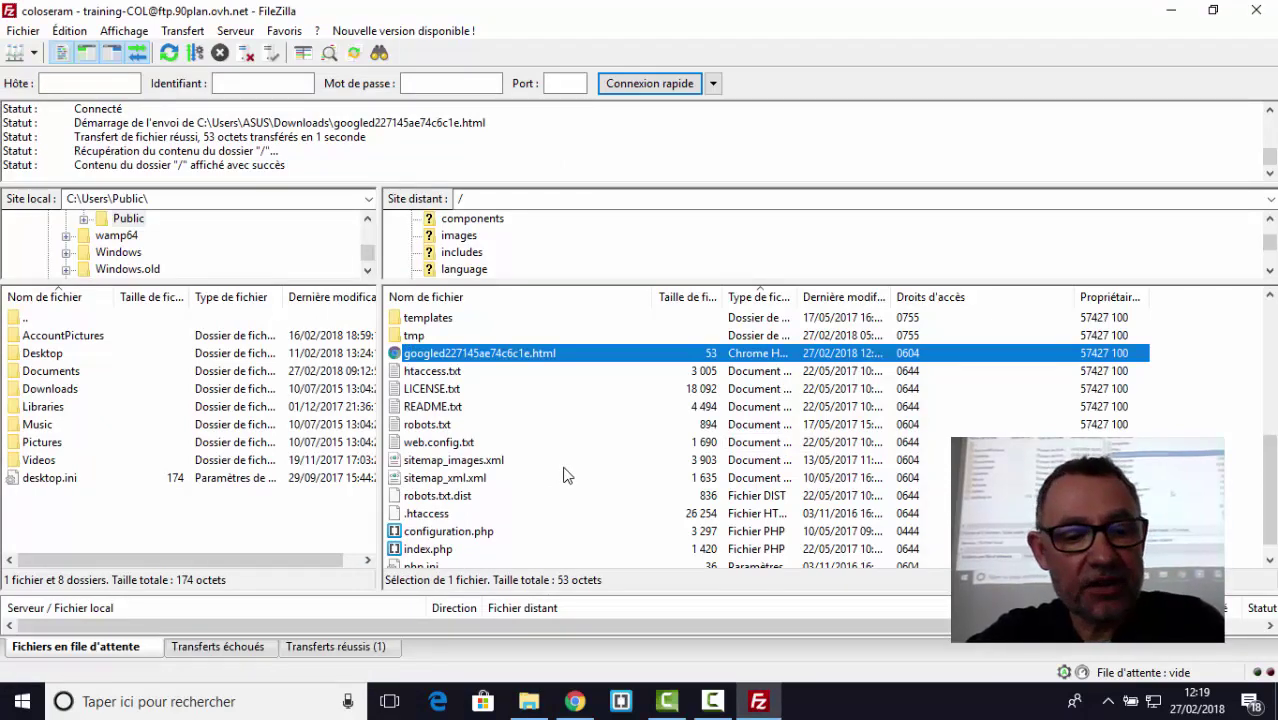
- Return to Search Console in Chrome, complete the robot check, try to validate the HTML file, and go back to the verification page
key(alt+Tab)
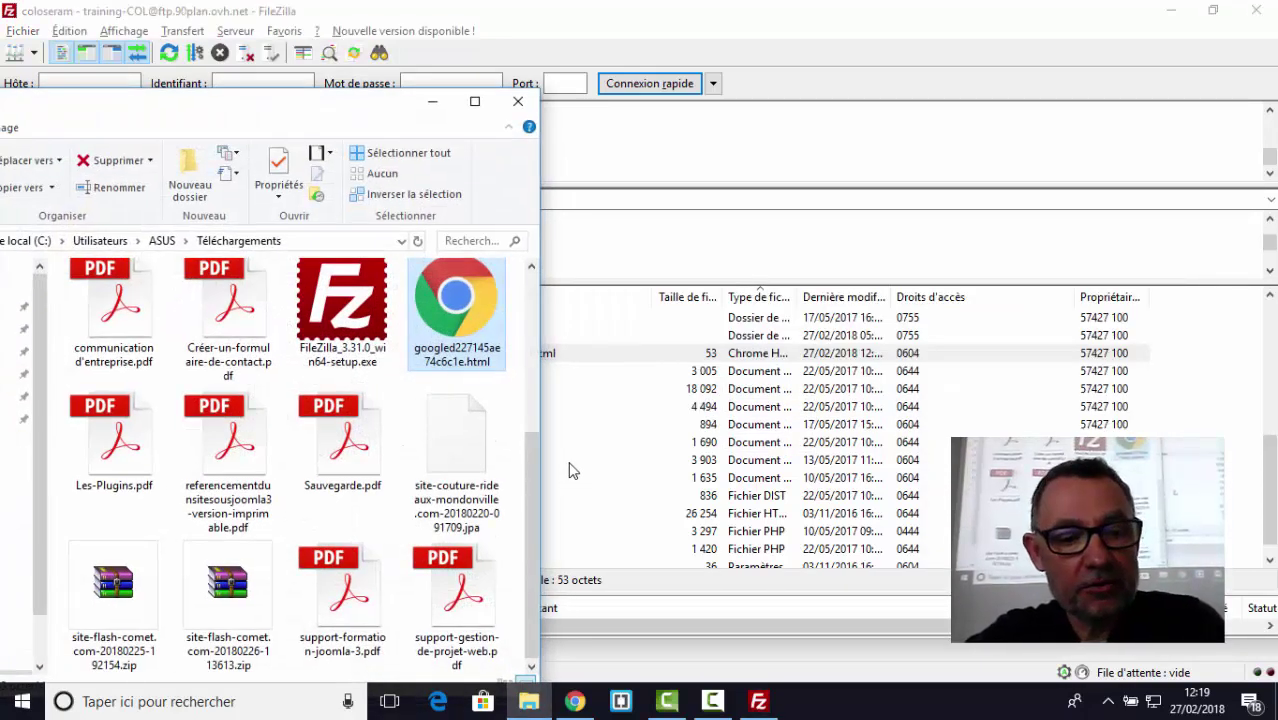
key(alt+Tab)
key(alt+Tab)
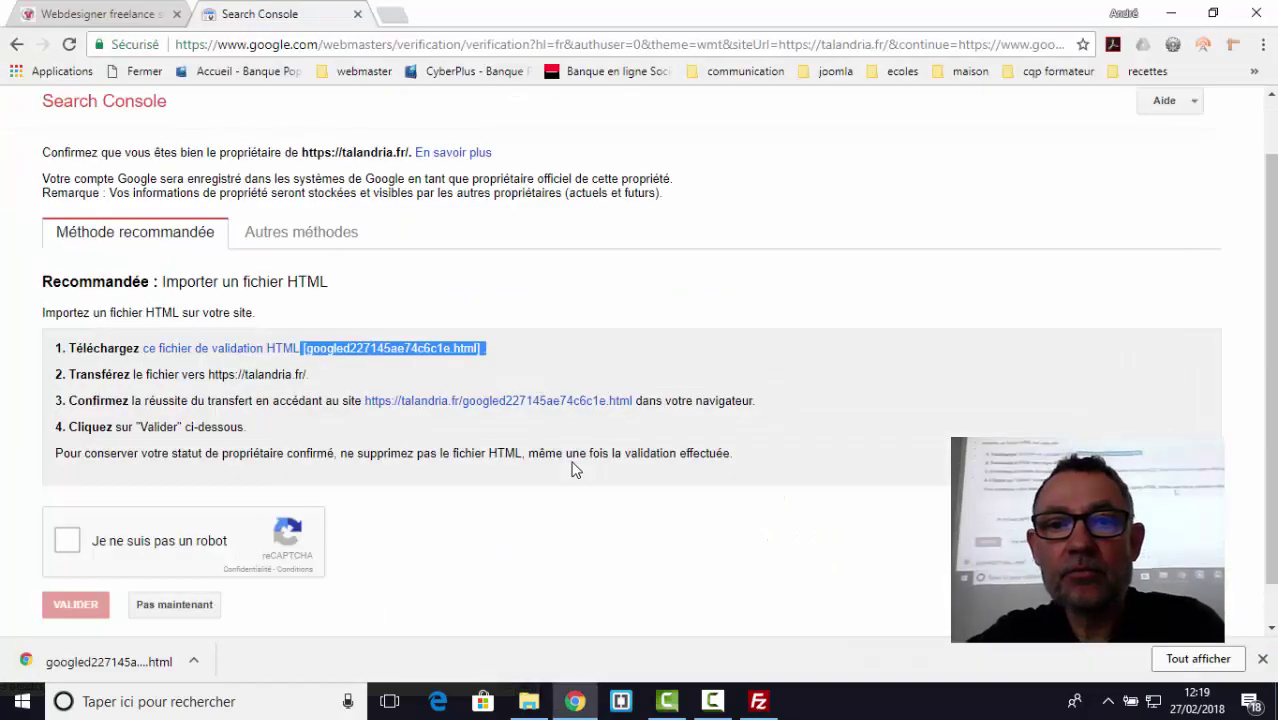
click(68, 543)
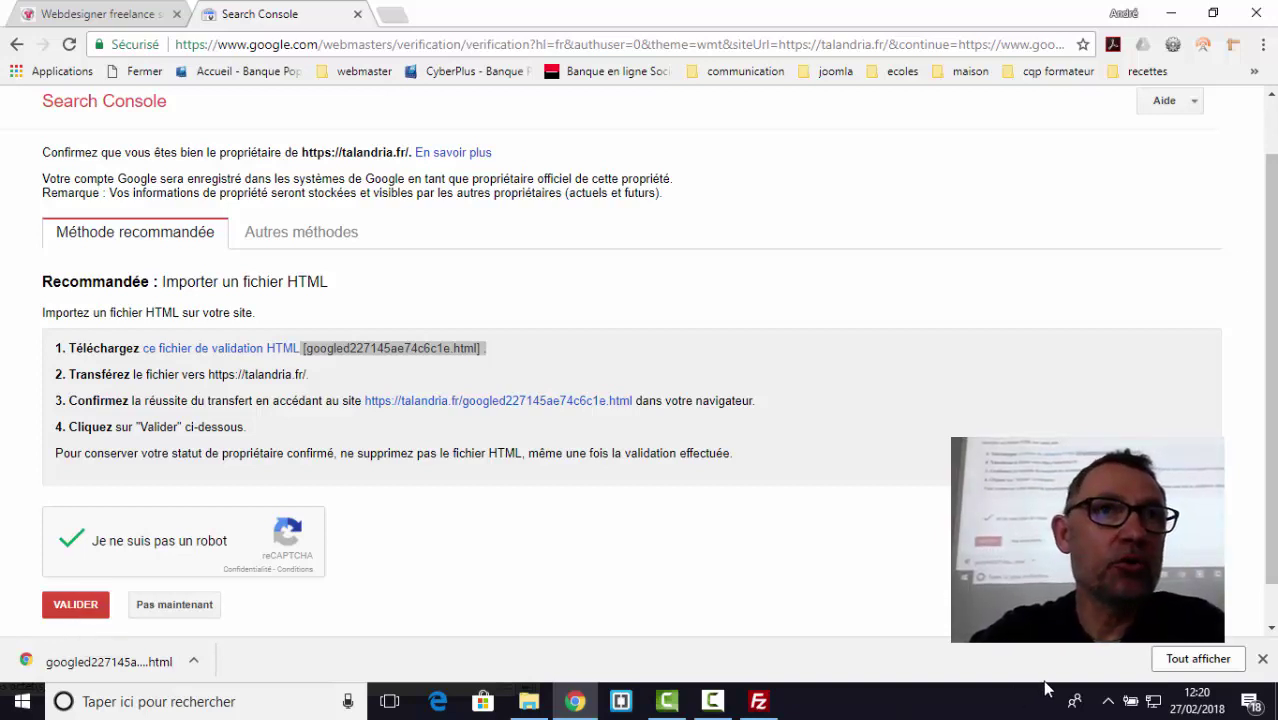
click(78, 615)
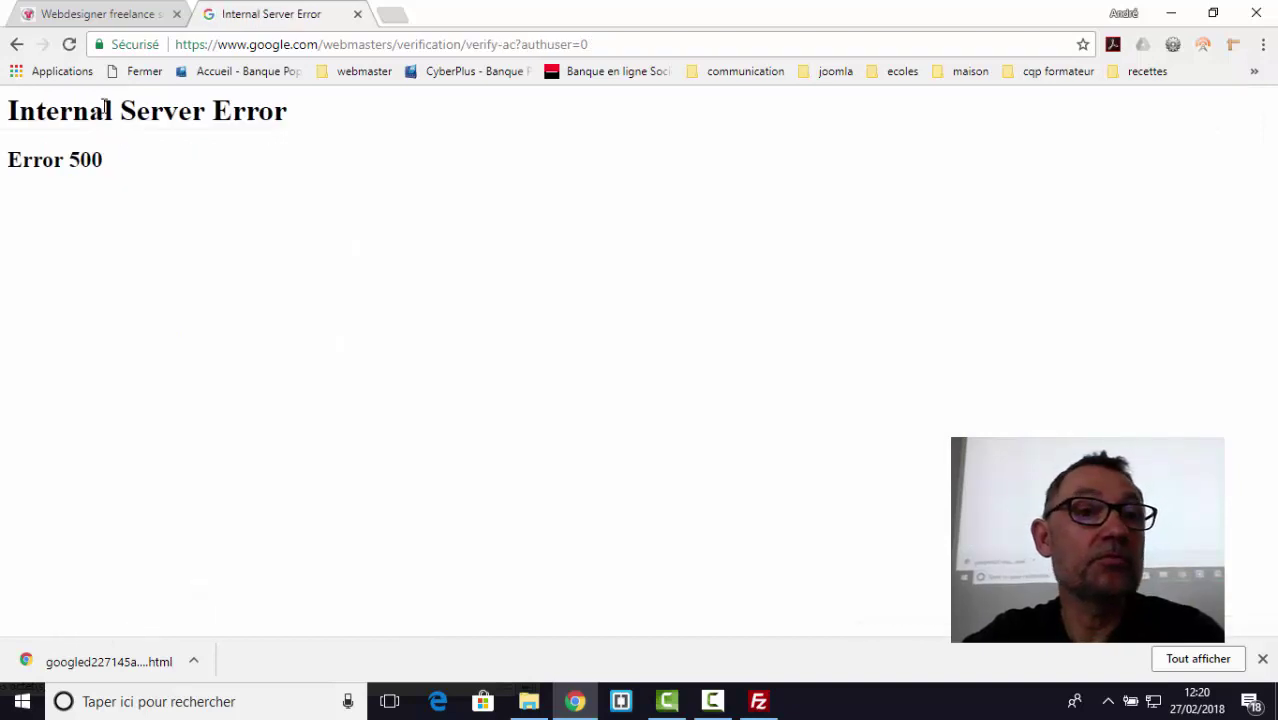
click(17, 44)
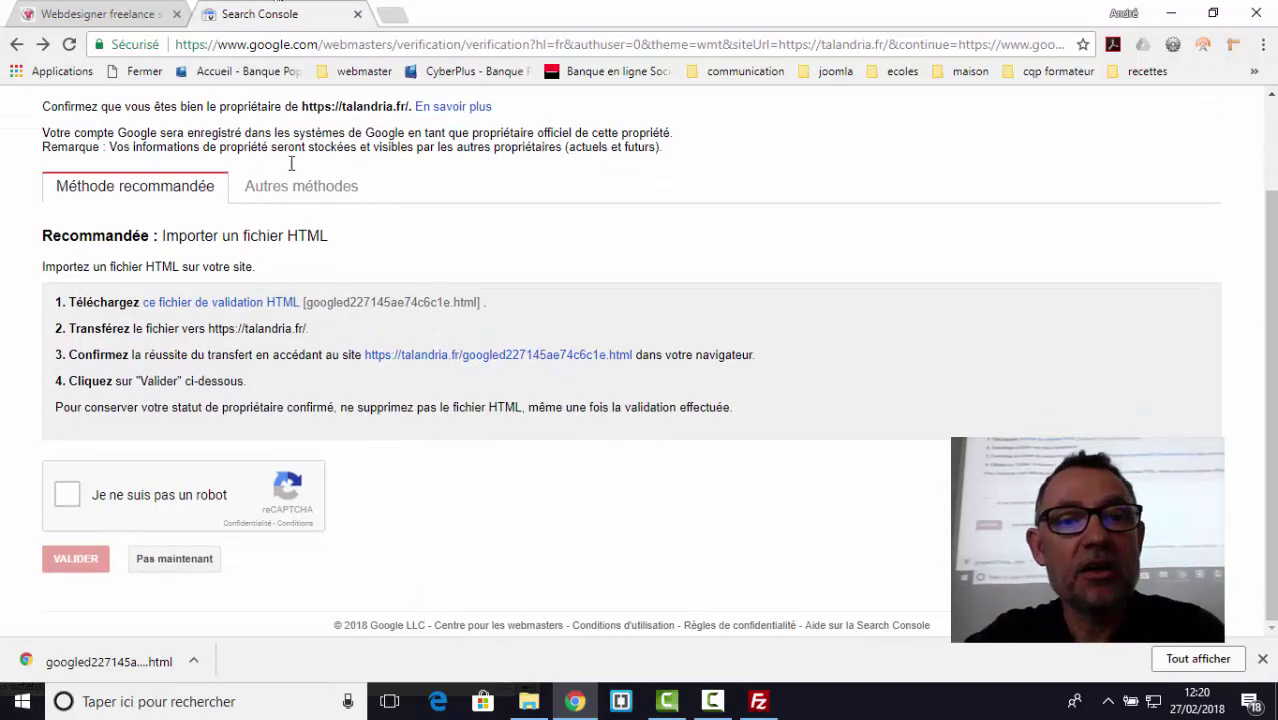
- Delete the uploaded Google verification HTML file from the remote root folder in FileZilla, and close FileZilla
click(758, 701)
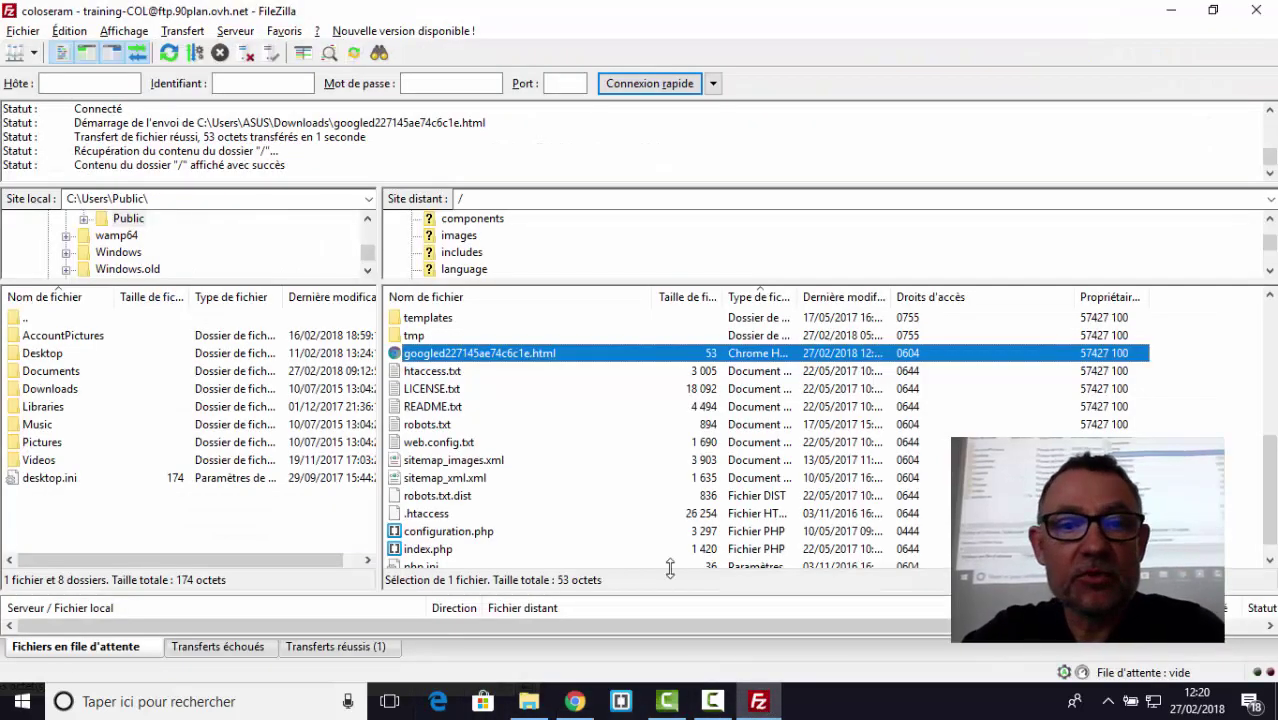
right_click(432, 358)
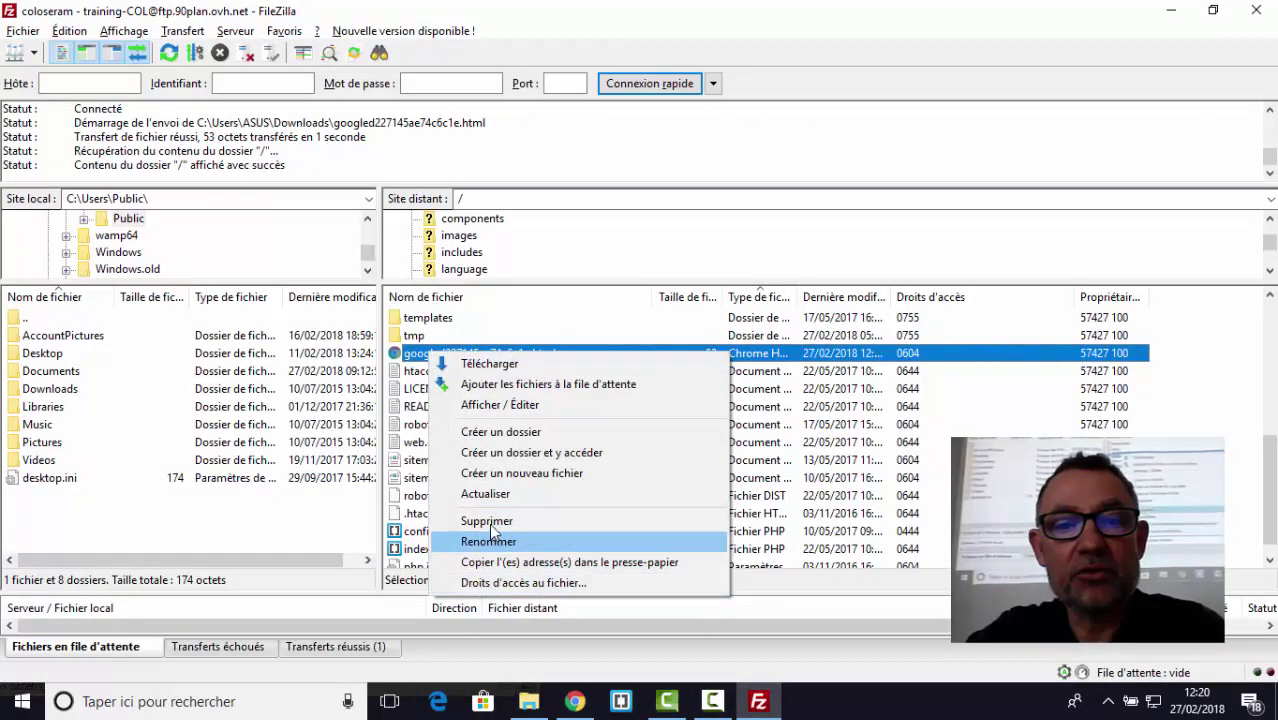
click(491, 521)
click(650, 418)
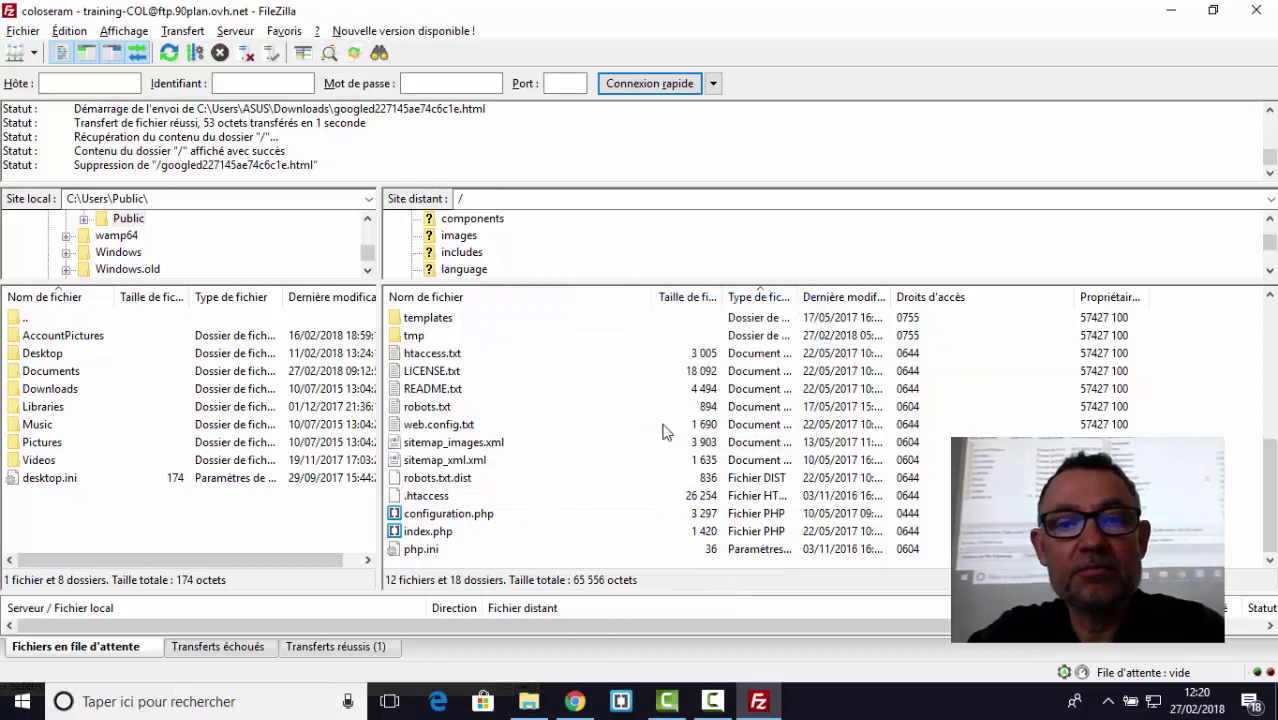
click(1270, 10)
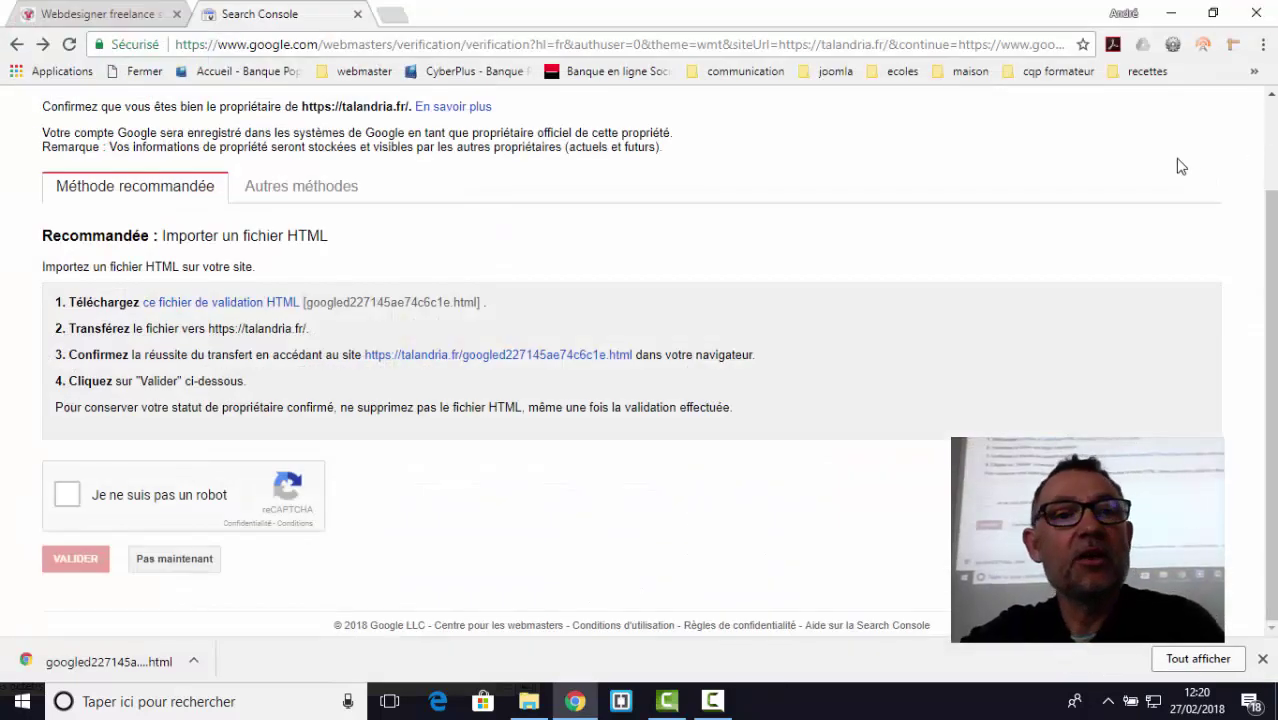
- Choose the alternative verification method "Balise HTML" and copy the full google-site-verification meta tag
click(330, 200)
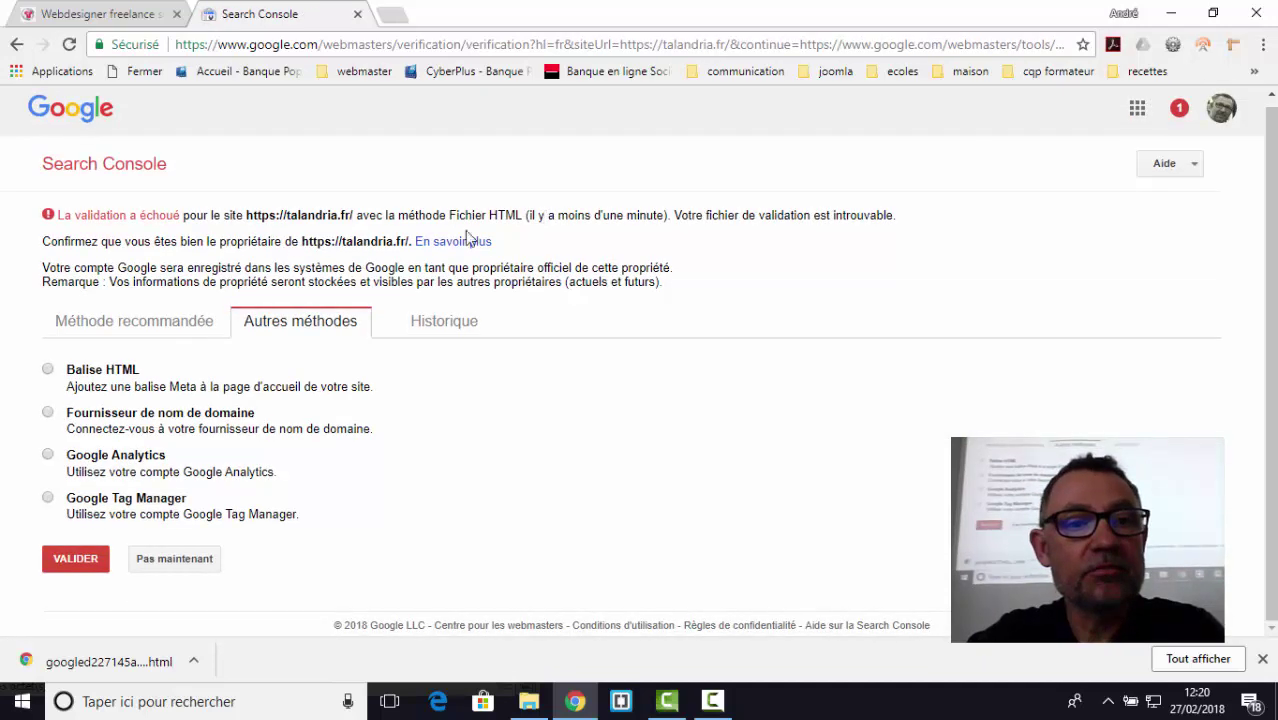
click(47, 369)
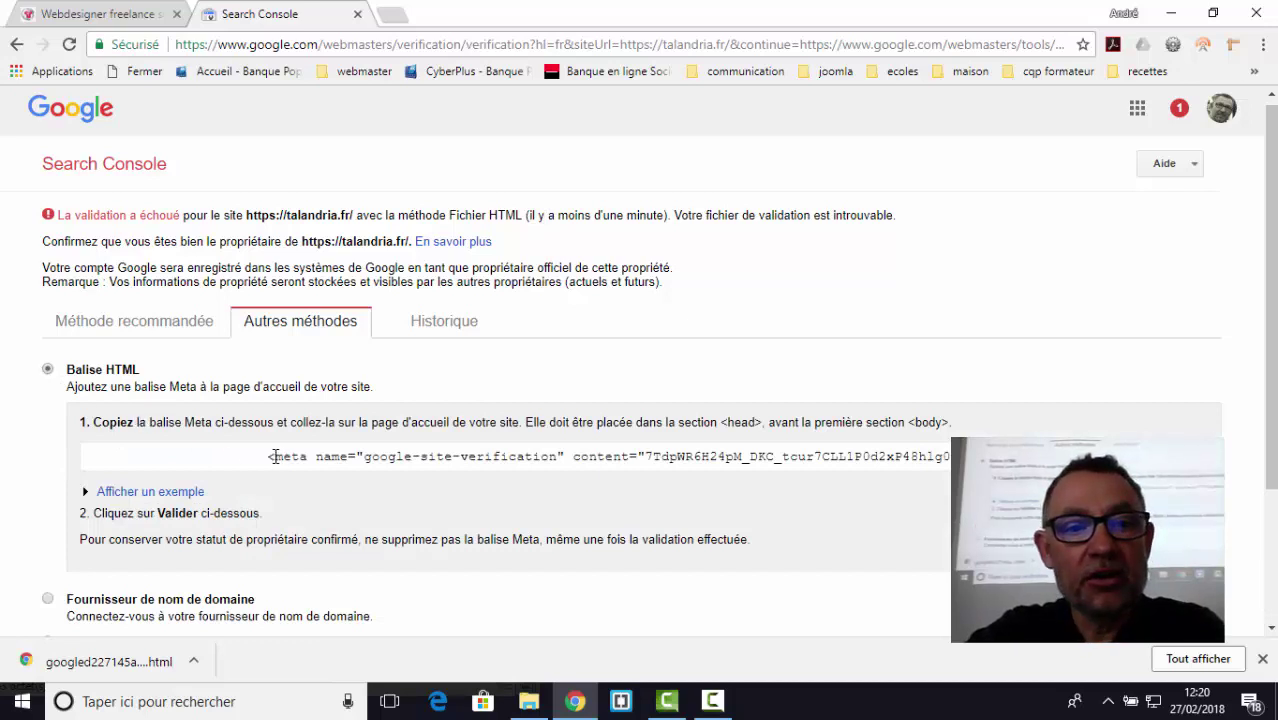
drag(270, 456, 952, 456)
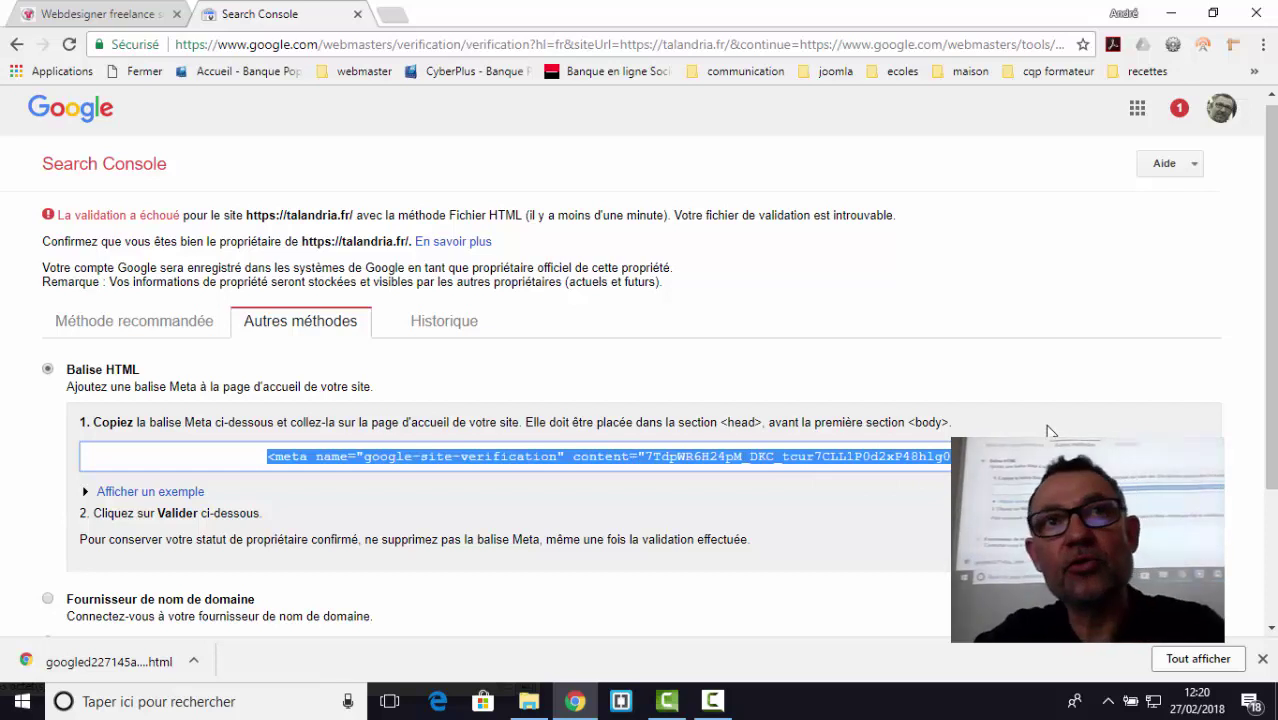
right_click(330, 456)
click(368, 474)
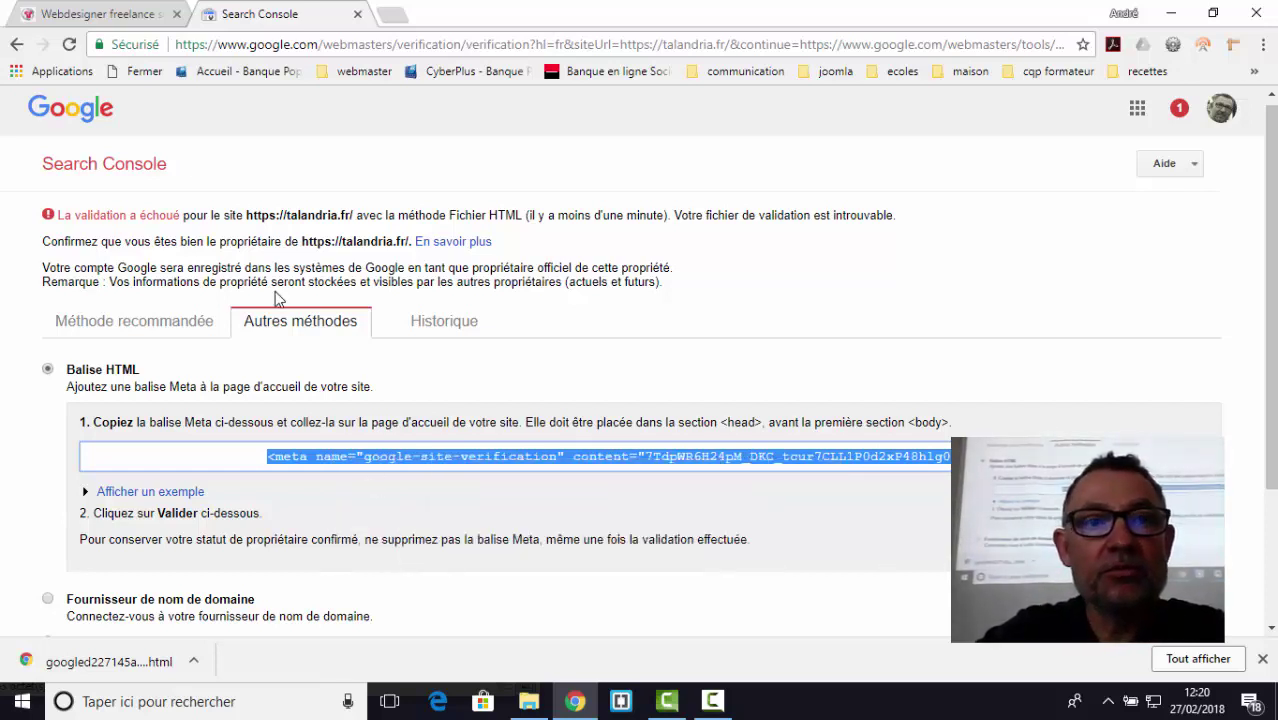
click(110, 16)
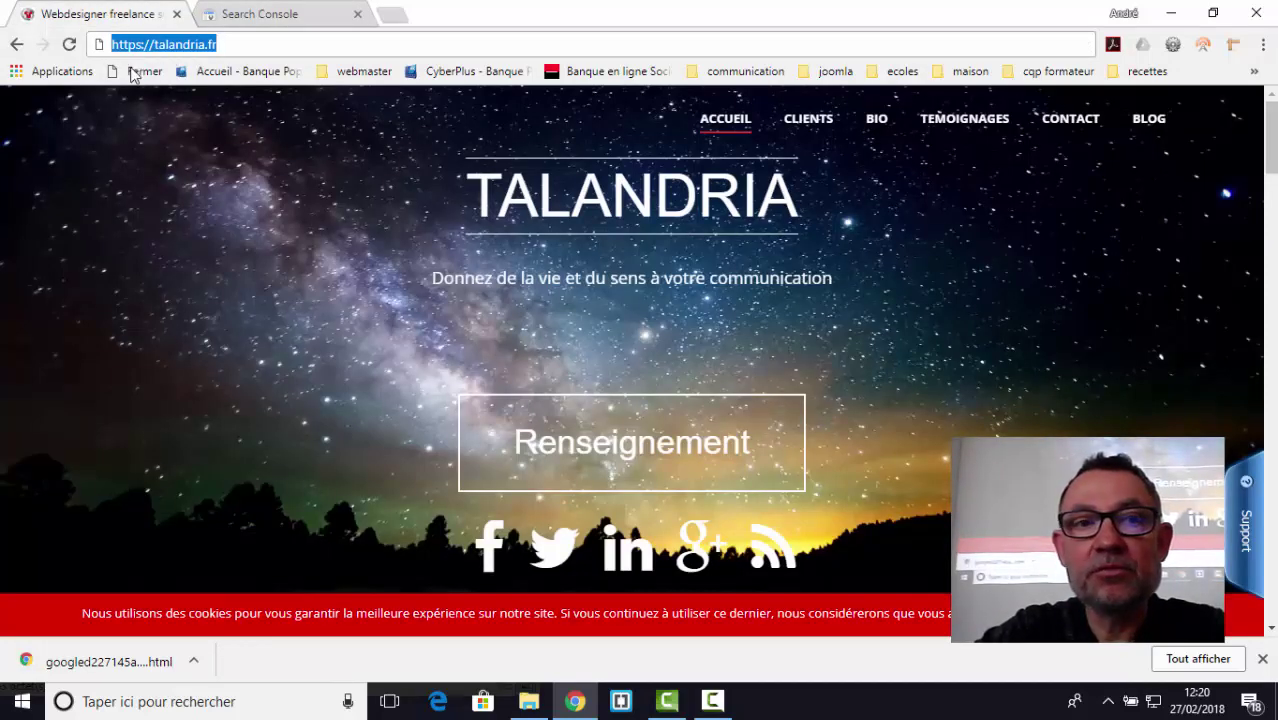
click(259, 20)
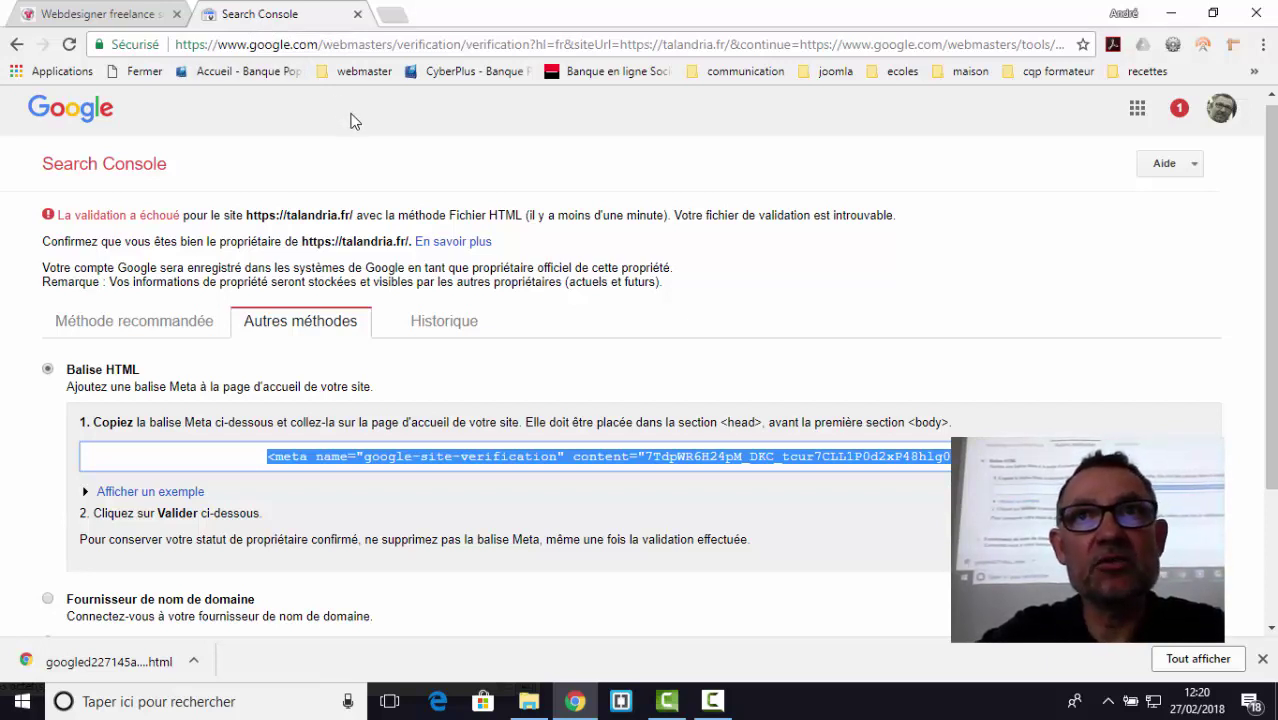
- Search Google for "flashcomet" in a new browser tab and open the flash-comet.com website from the results
click(393, 15)
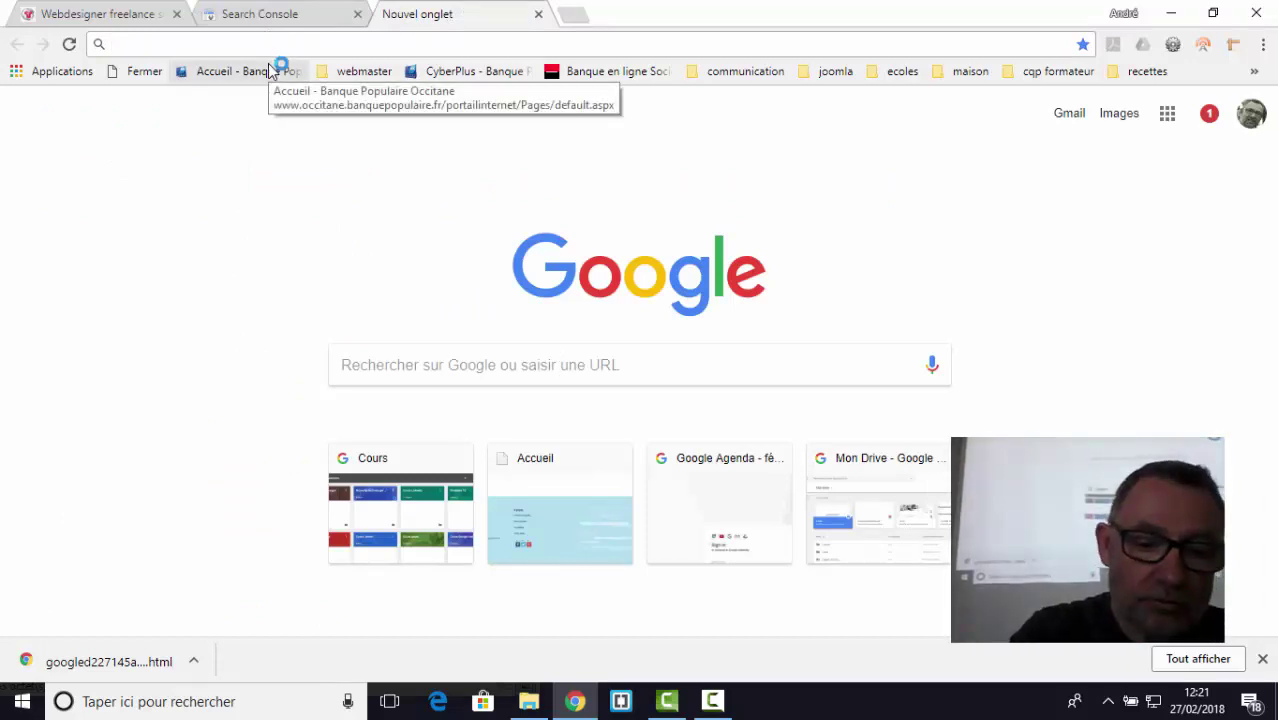
text(flashc)
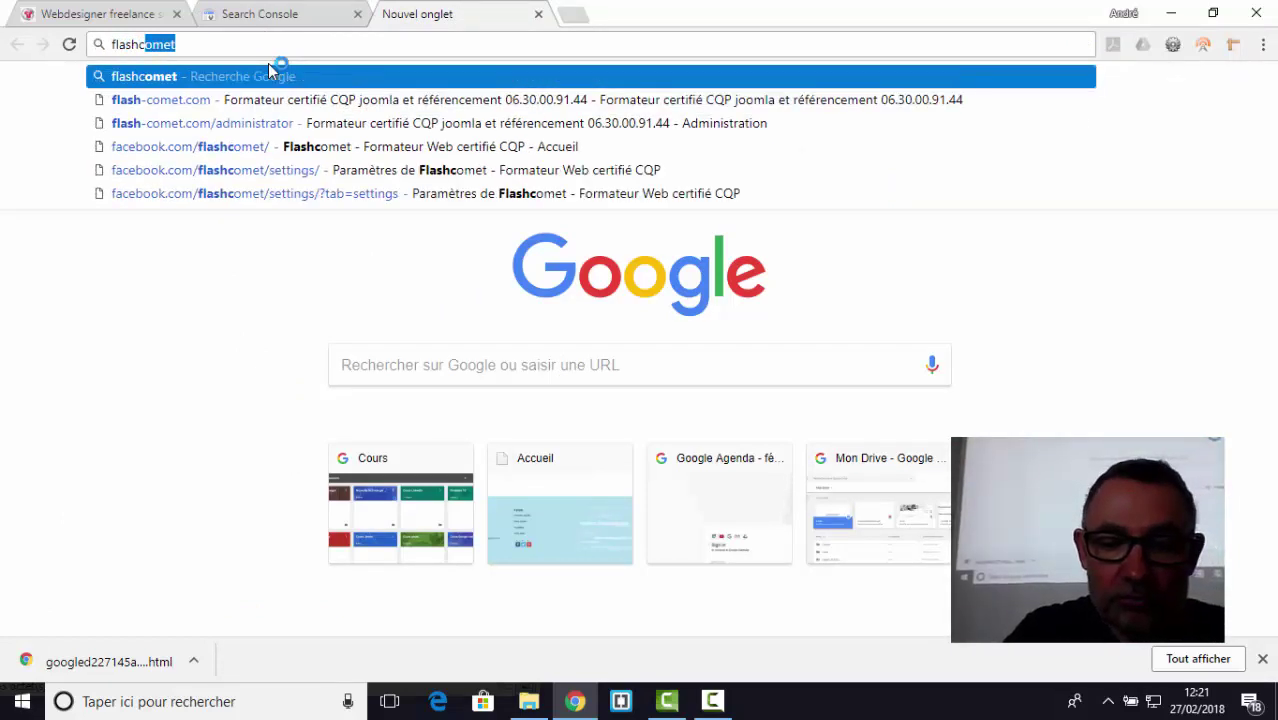
text(omet)
key(Return)
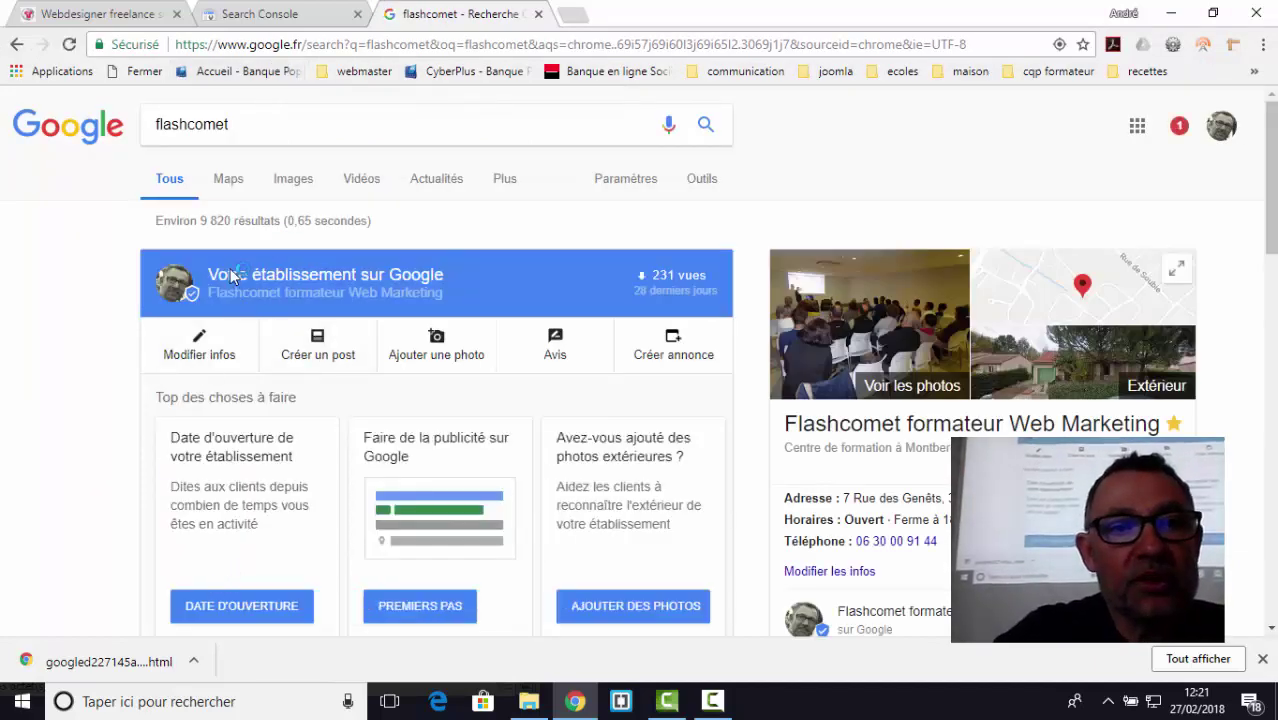
scroll(268, 421, down, 4)
click(236, 349)
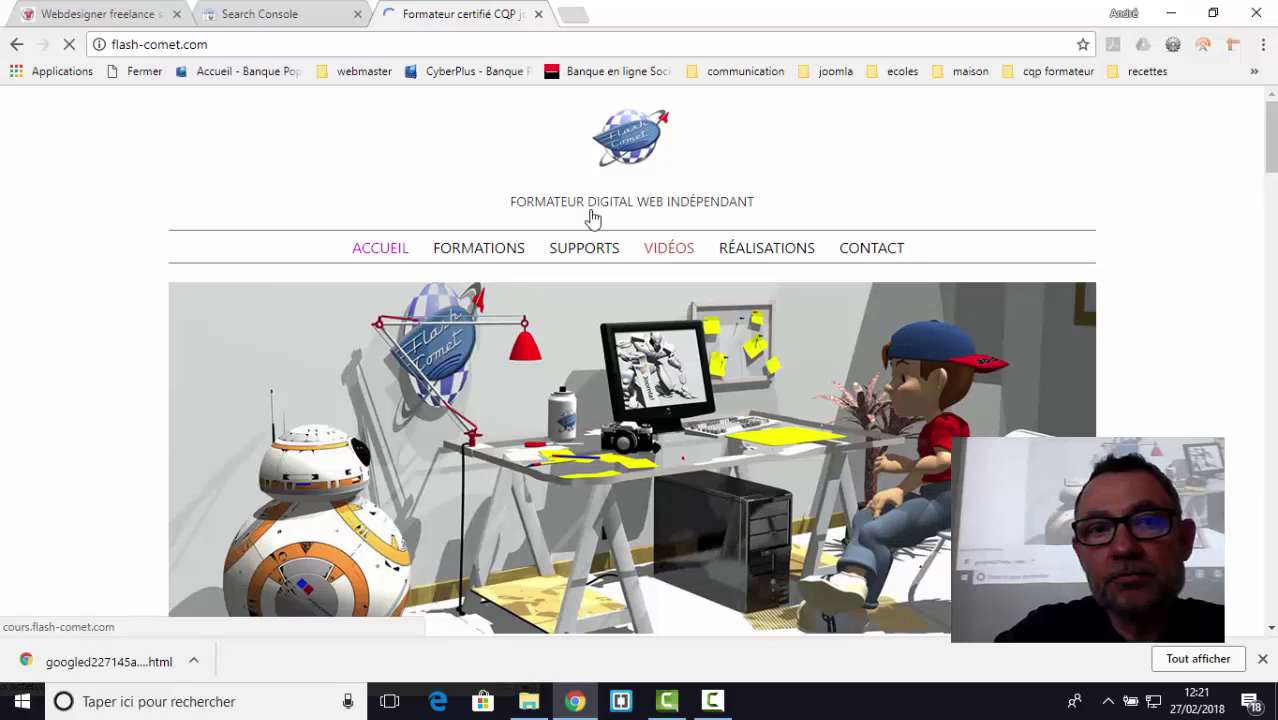
- Open flash-comet.com/administrator and log in to the Joomla administration
click(260, 45)
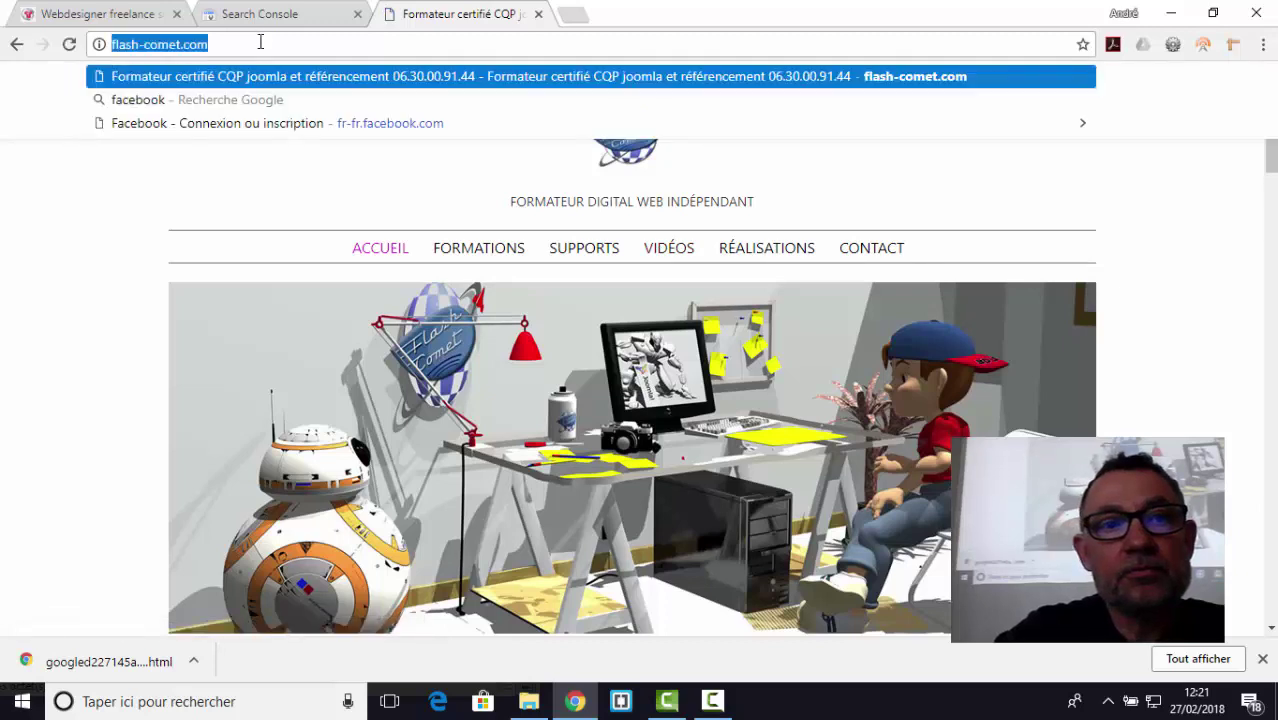
click(262, 47)
text(/)
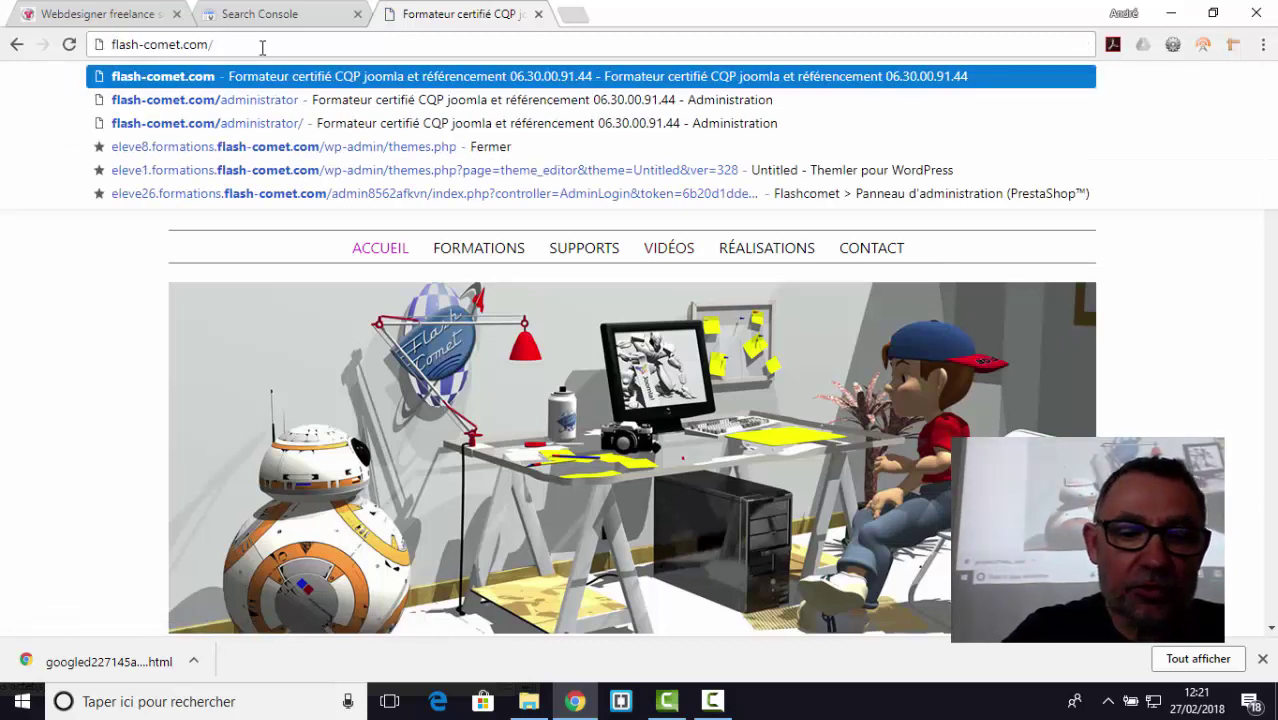
click(184, 102)
click(623, 421)
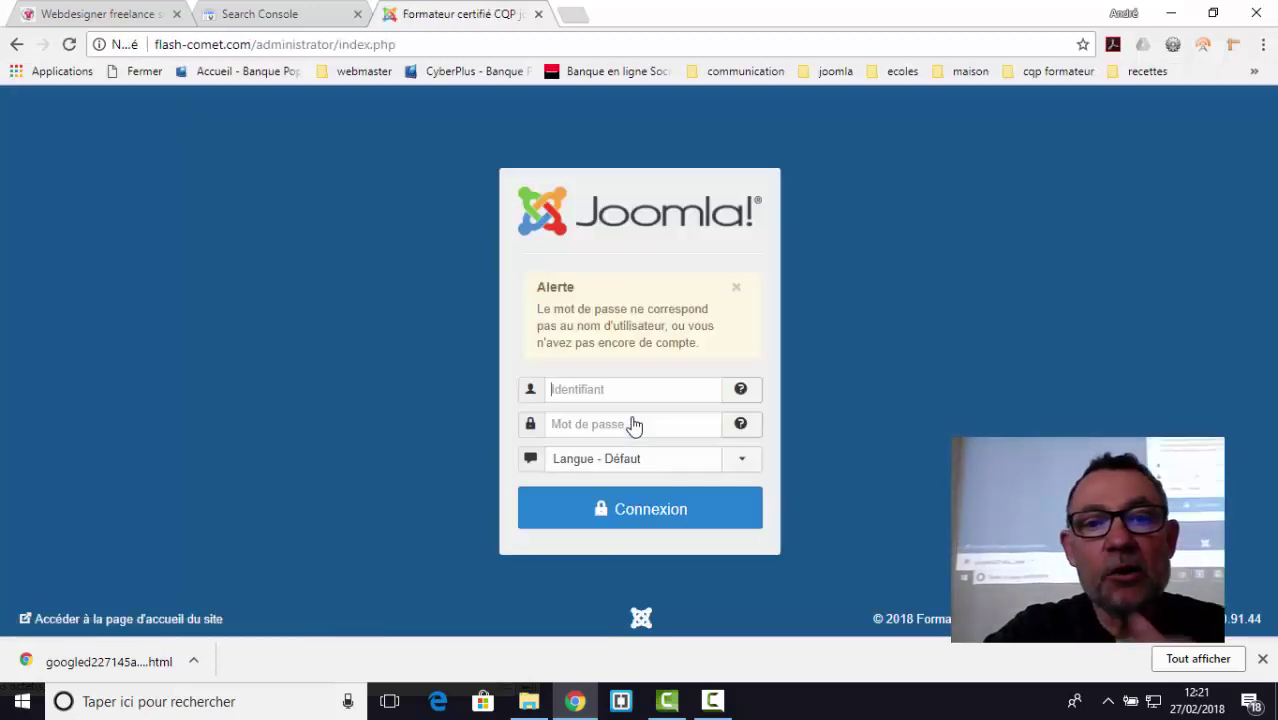
click(648, 510)
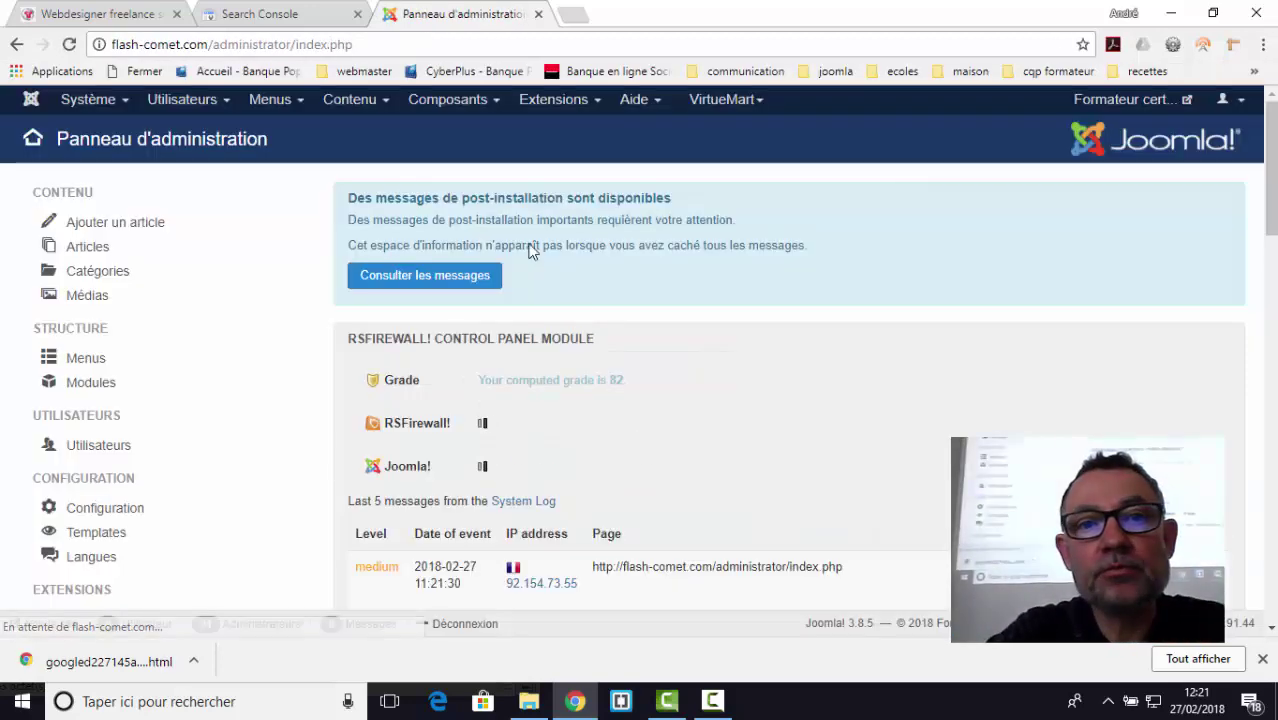
- Open Joomla's template manager, switch from the styles to the site templates, and look through the list
click(555, 99)
click(566, 215)
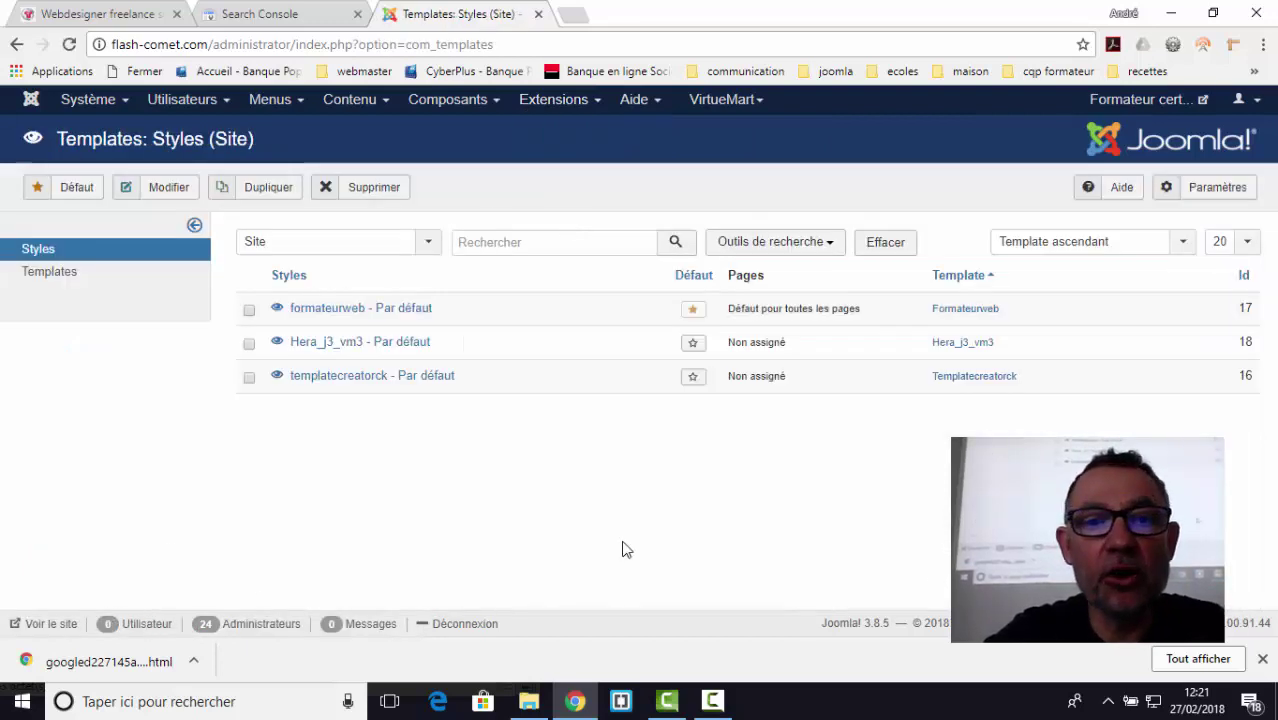
click(66, 280)
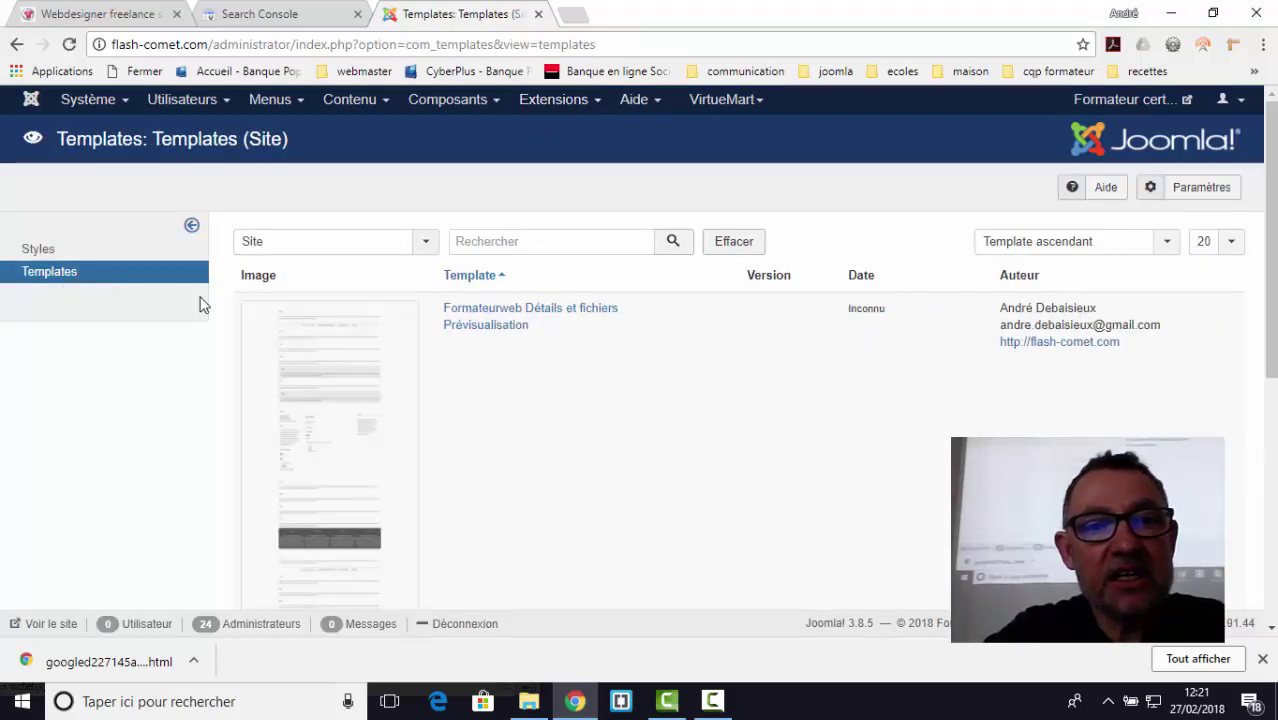
scroll(479, 361, down, 5)
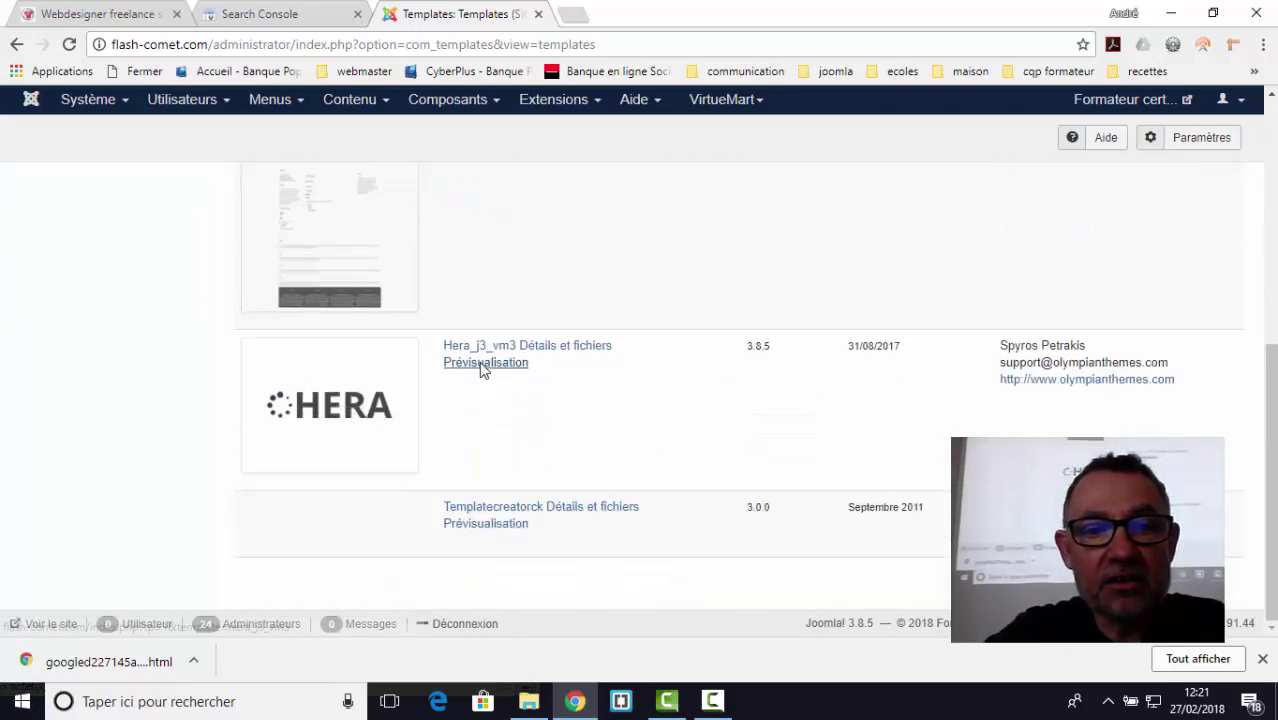
scroll(483, 372, up, 5)
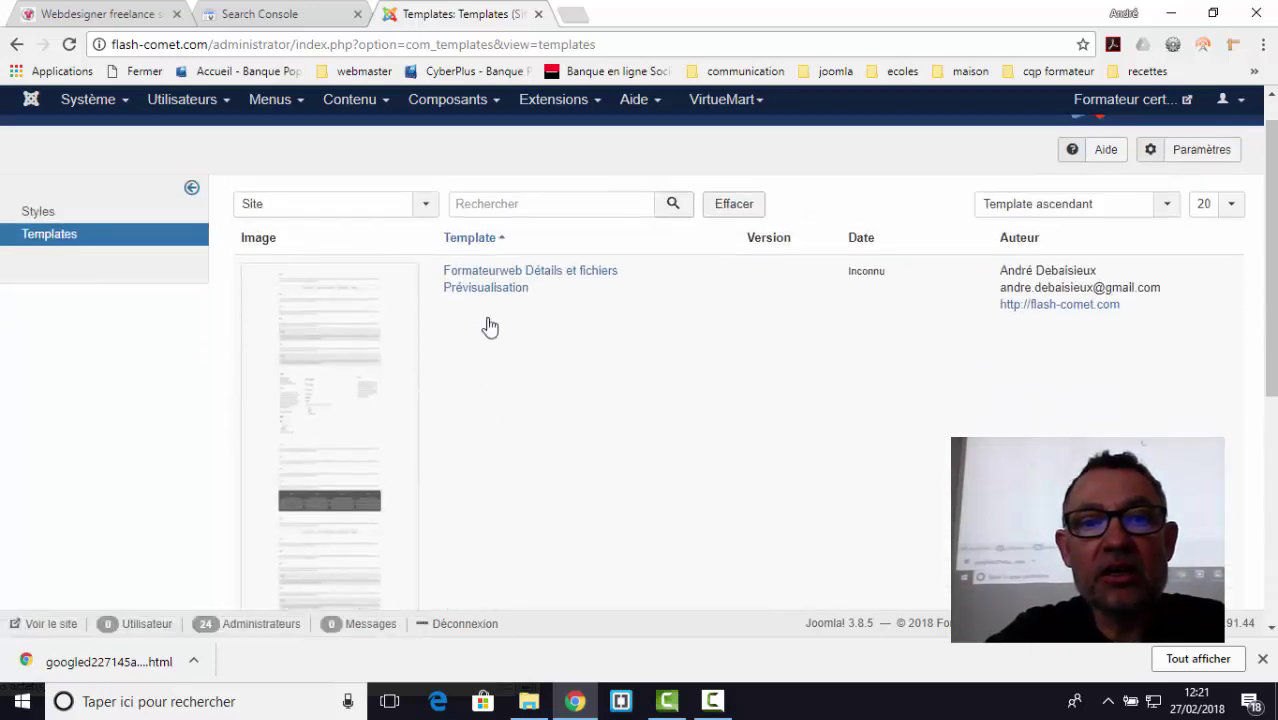
scroll(490, 327, up, 1)
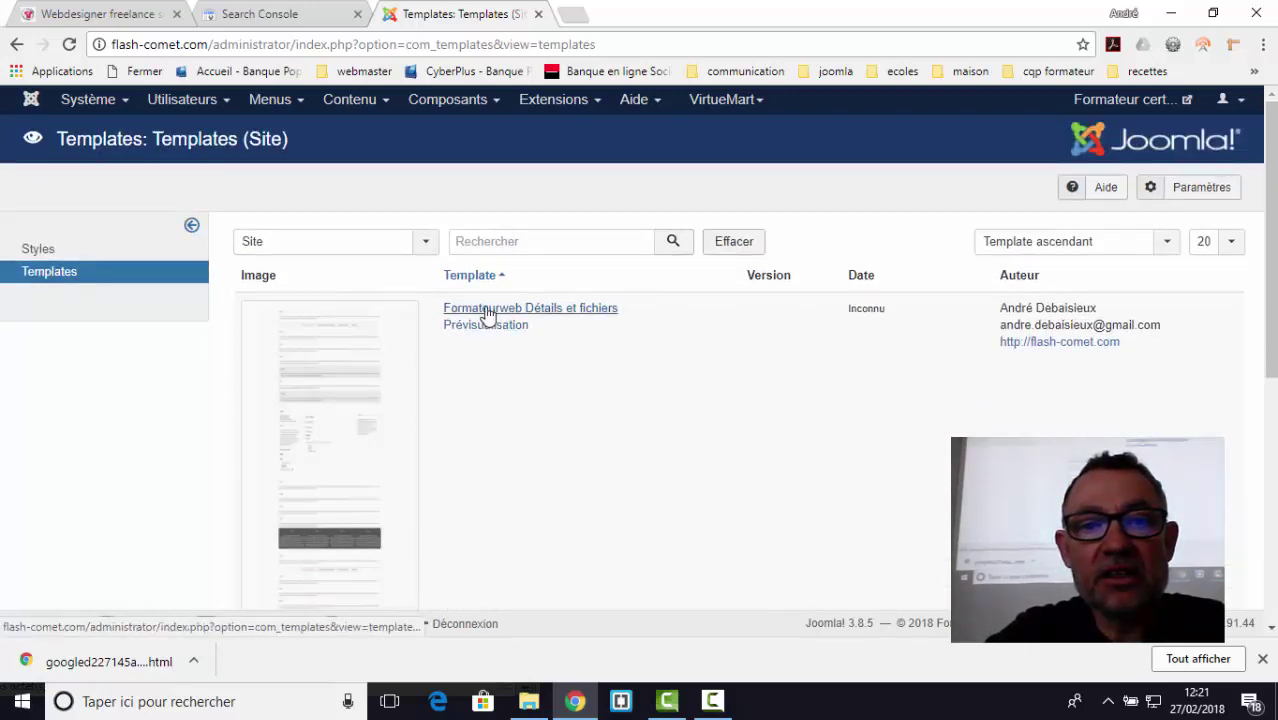
- Open the details and files of the Formateurweb template and load its index.php file for editing
click(487, 310)
scroll(90, 311, down, 1)
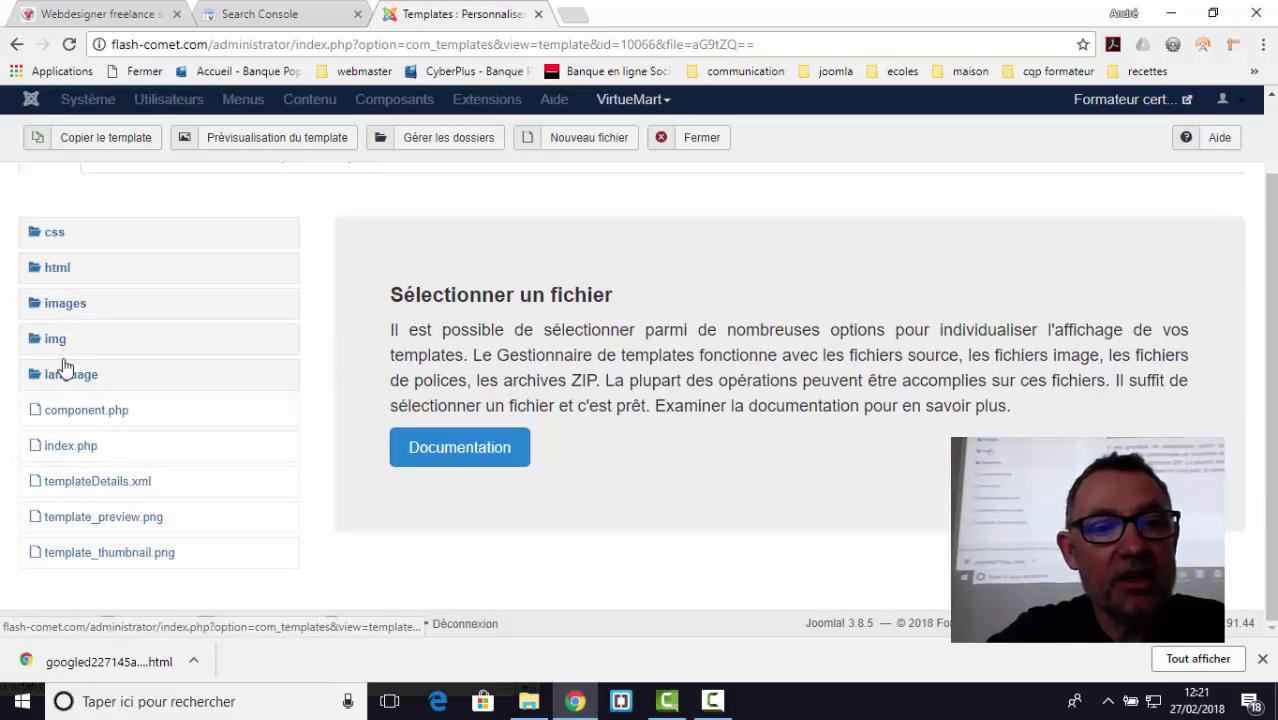
click(62, 451)
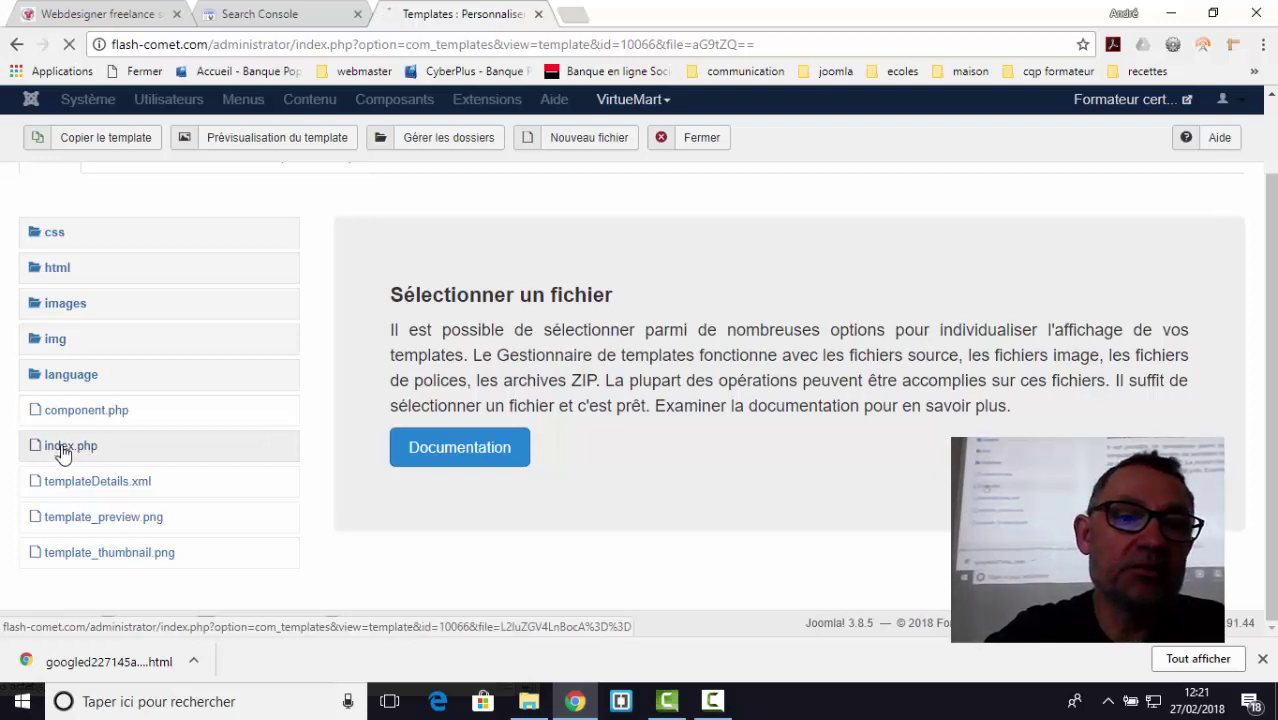
- Paste the copied google-site-verification meta tag on a new line directly after the opening <head> tag of index.php
scroll(506, 413, down, 1)
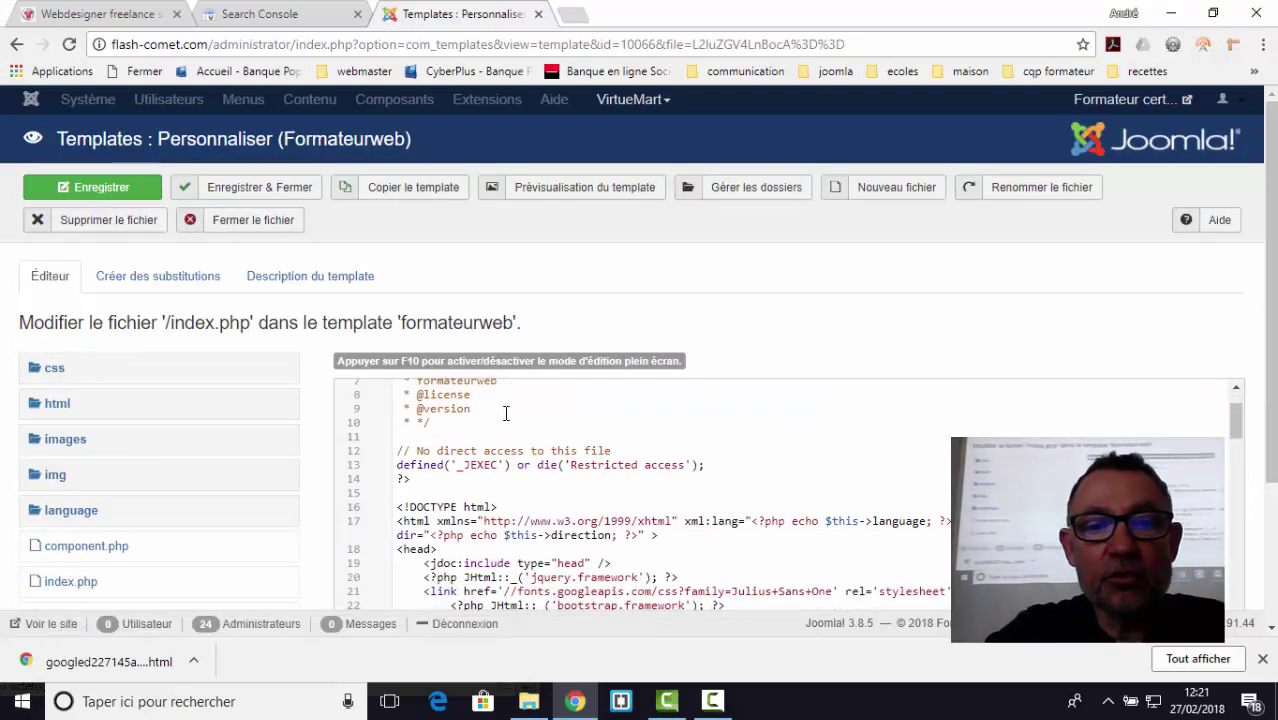
scroll(490, 440, down, 1)
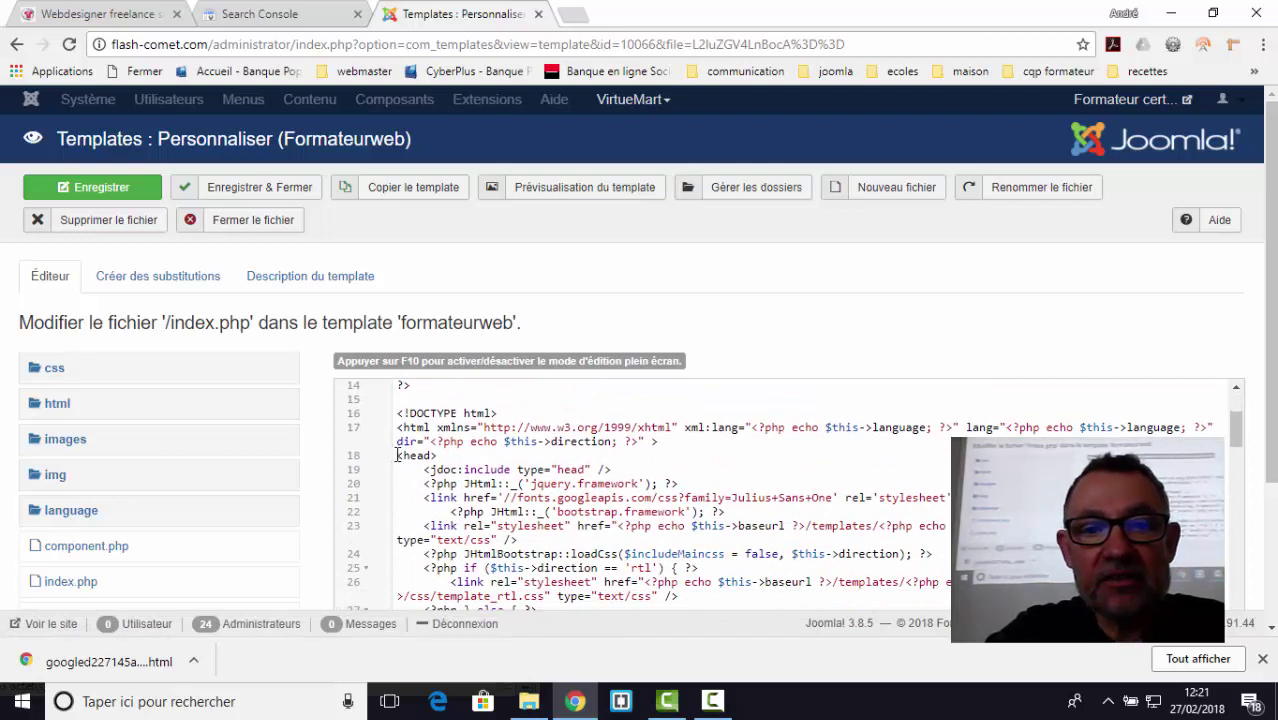
drag(398, 455, 427, 455)
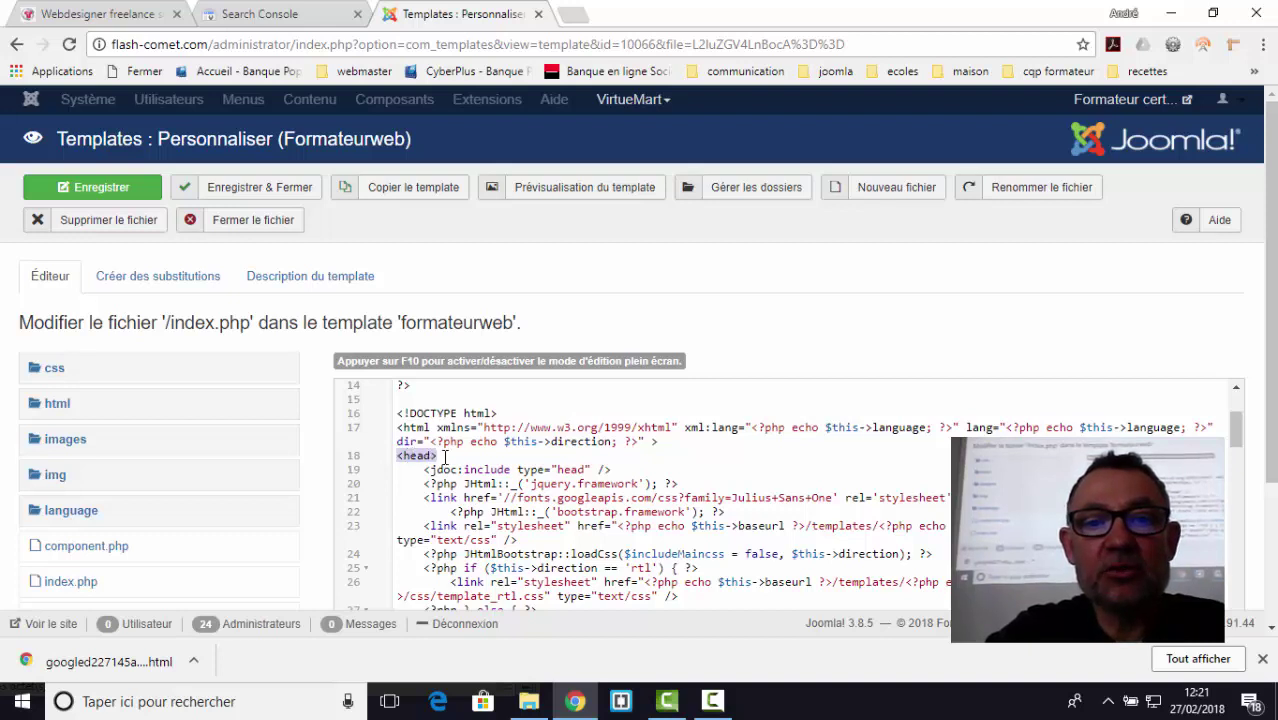
click(447, 456)
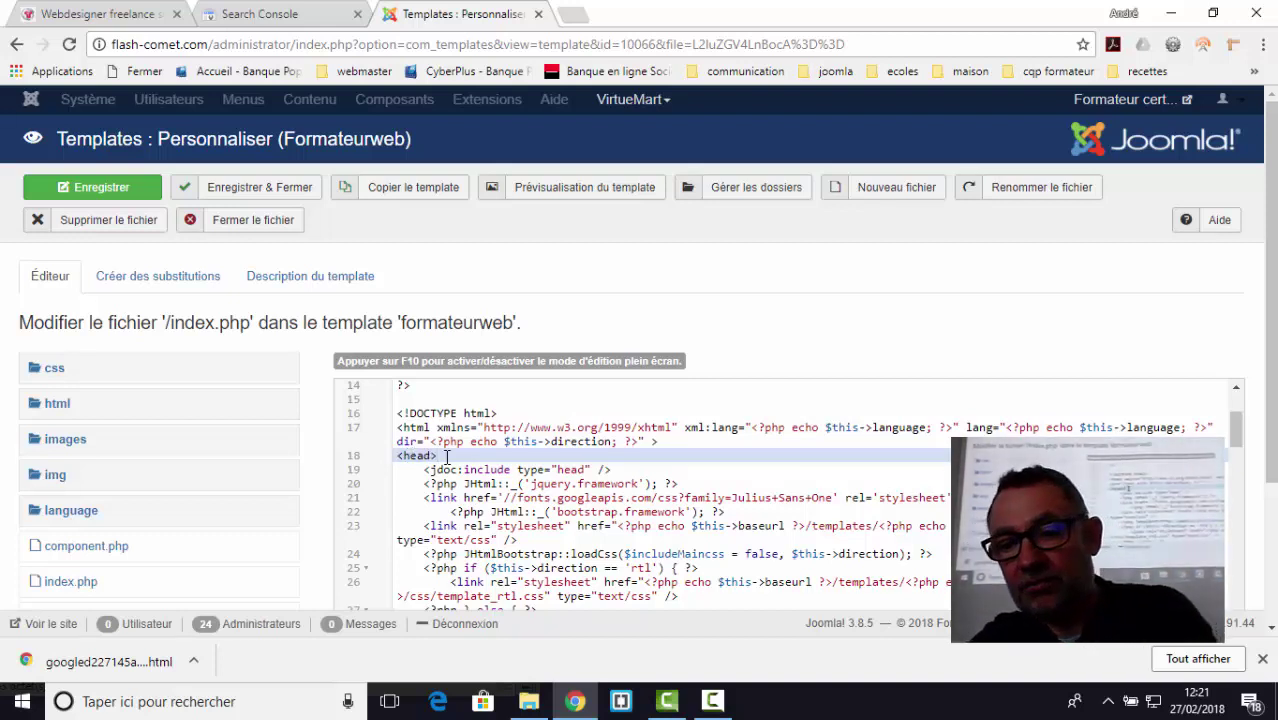
key(Return)
key(ctrl+v)
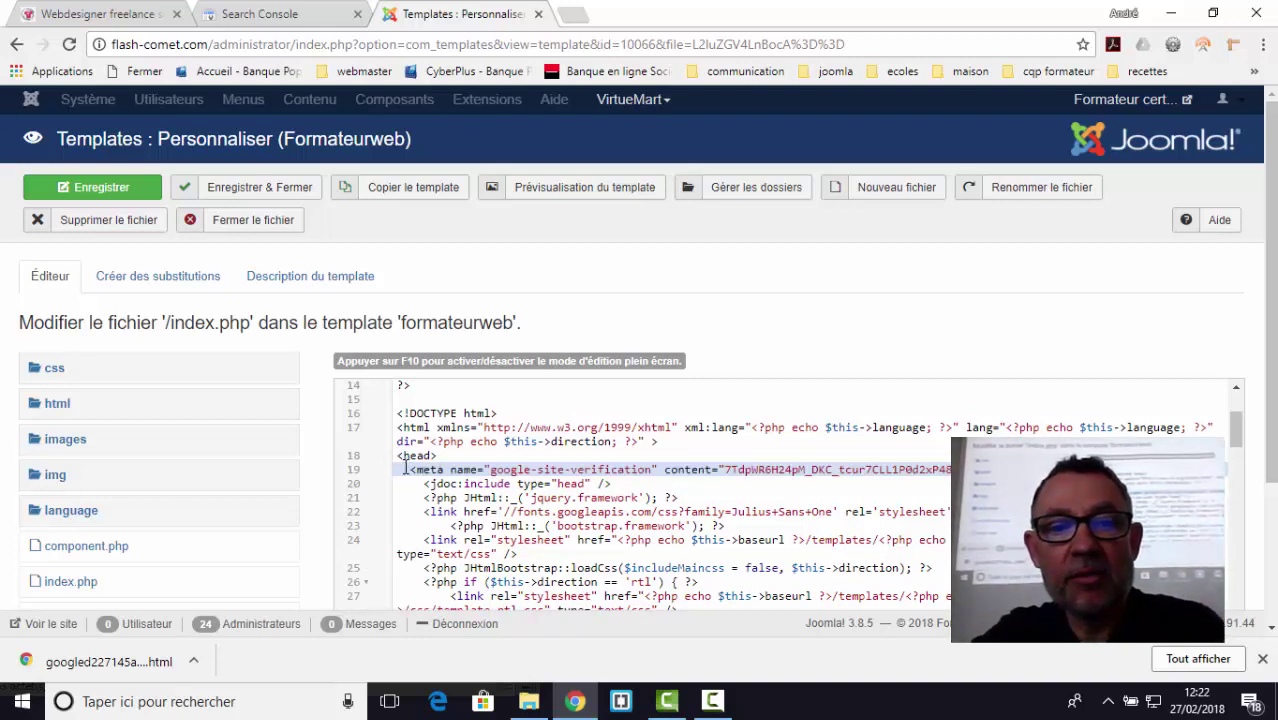
- Remove the google-site-verification meta tag and its empty line below <head> in index.php, and close the file without saving
drag(405, 467, 955, 476)
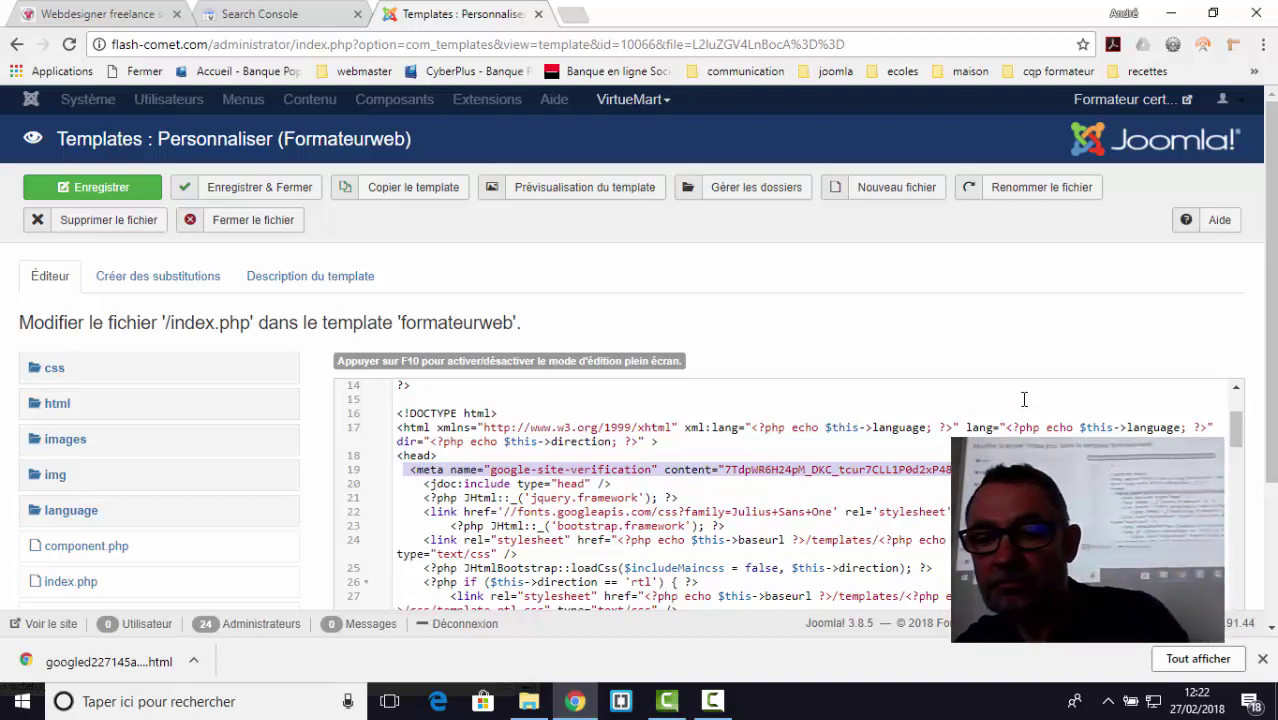
key(Delete)
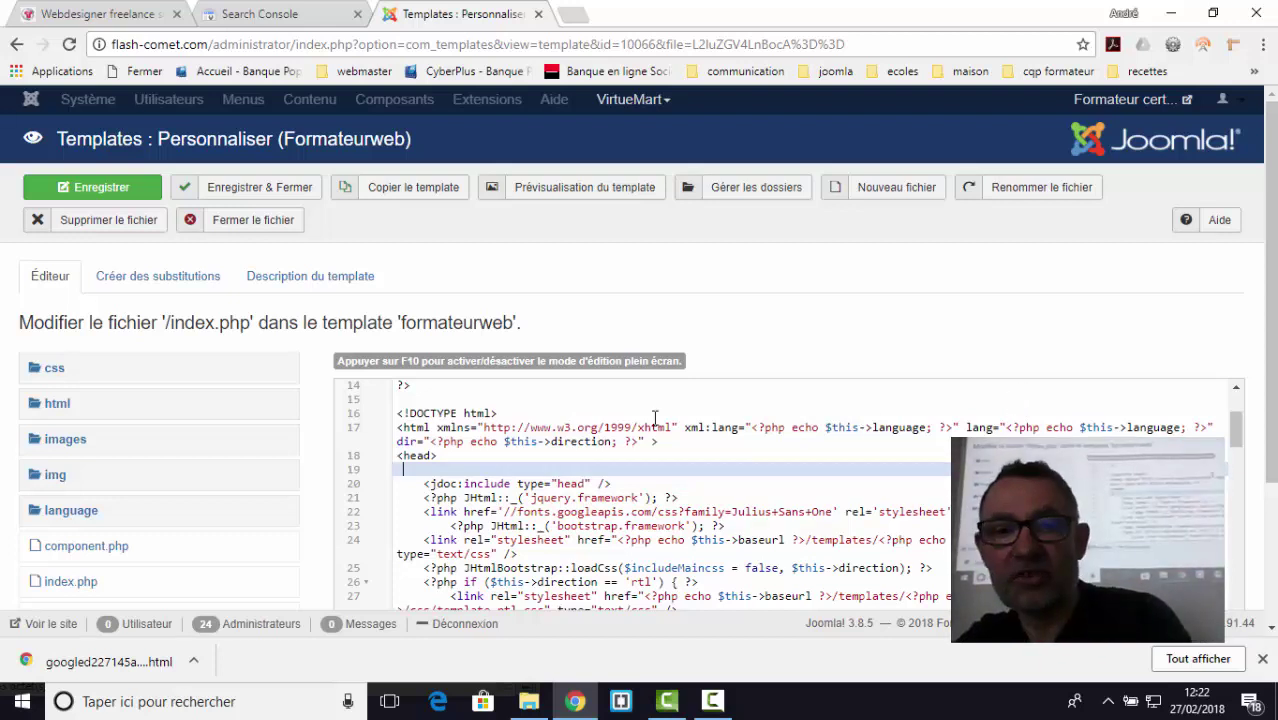
click(447, 456)
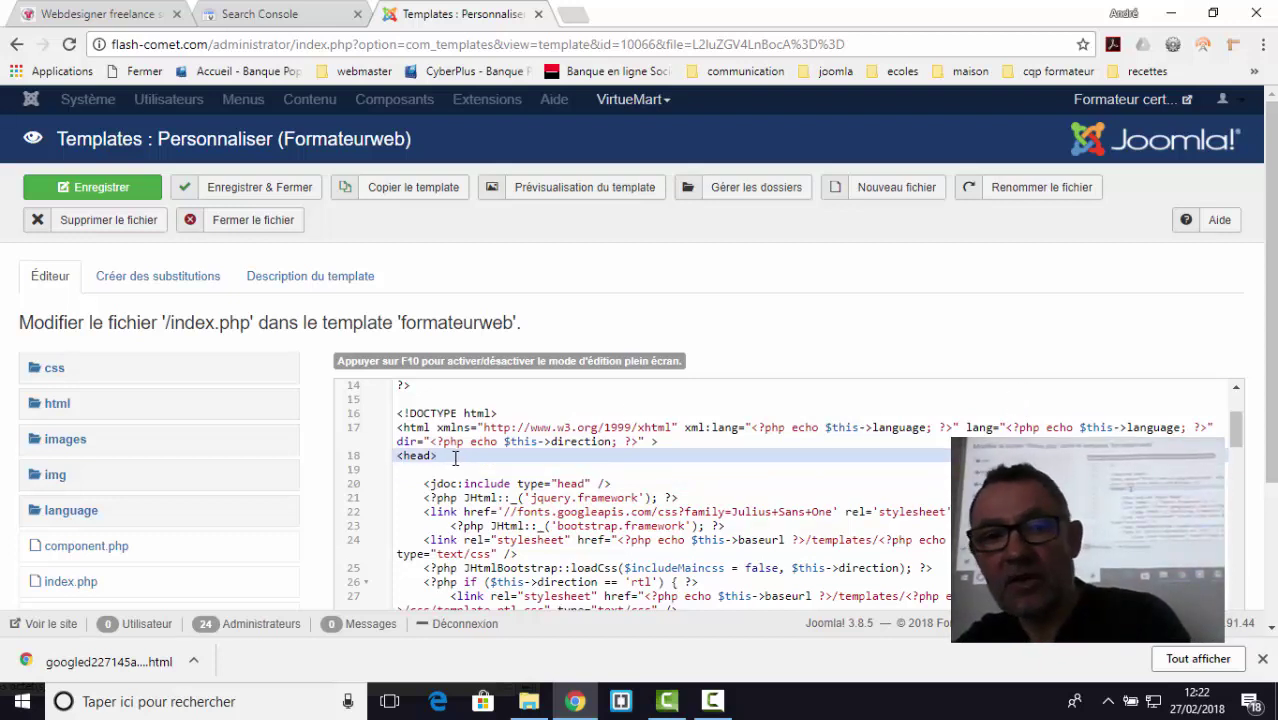
key(Delete)
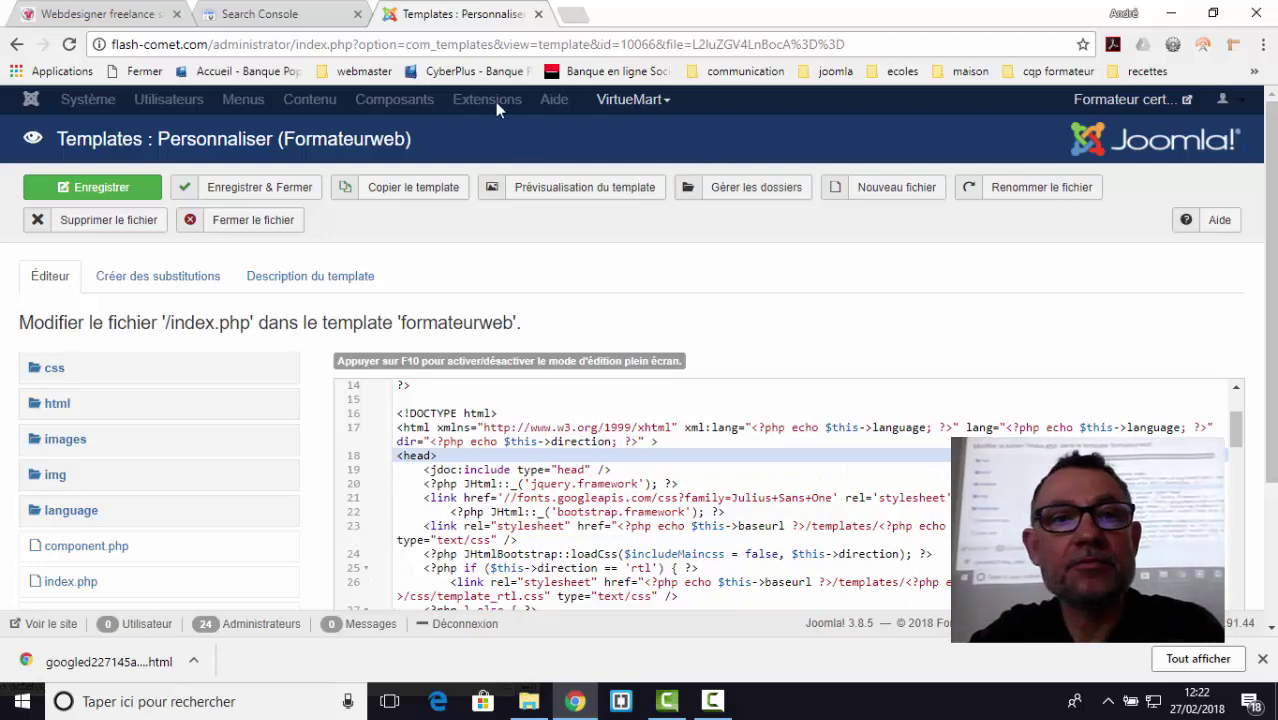
click(276, 226)
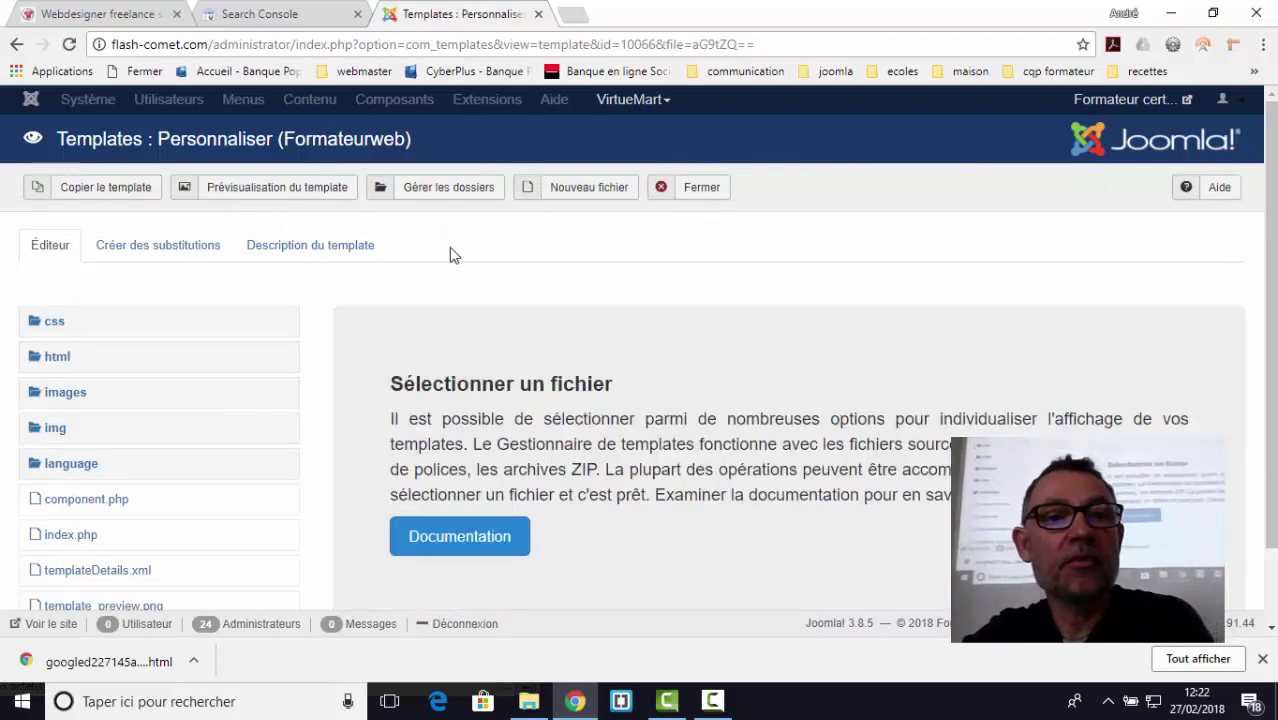
- Return to the Search Console verification page and choose the "Fournisseur de nom de domaine" method among the alternatives
click(268, 15)
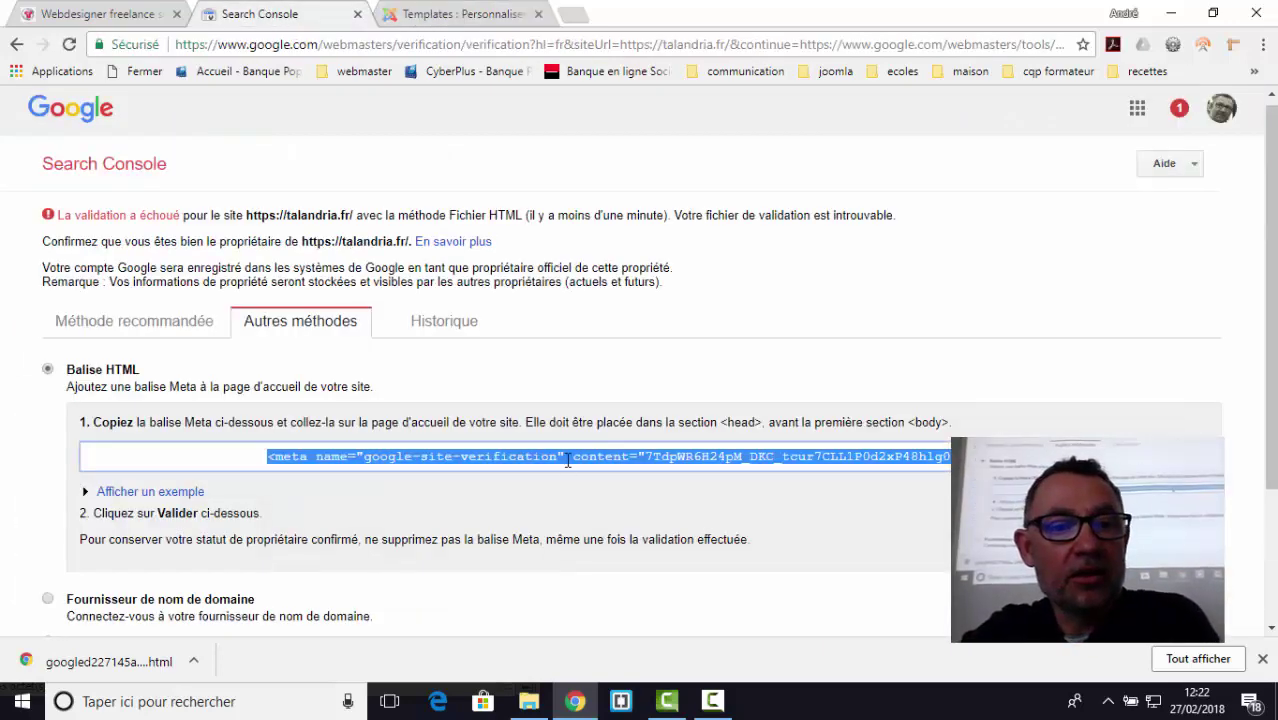
scroll(567, 459, down, 2)
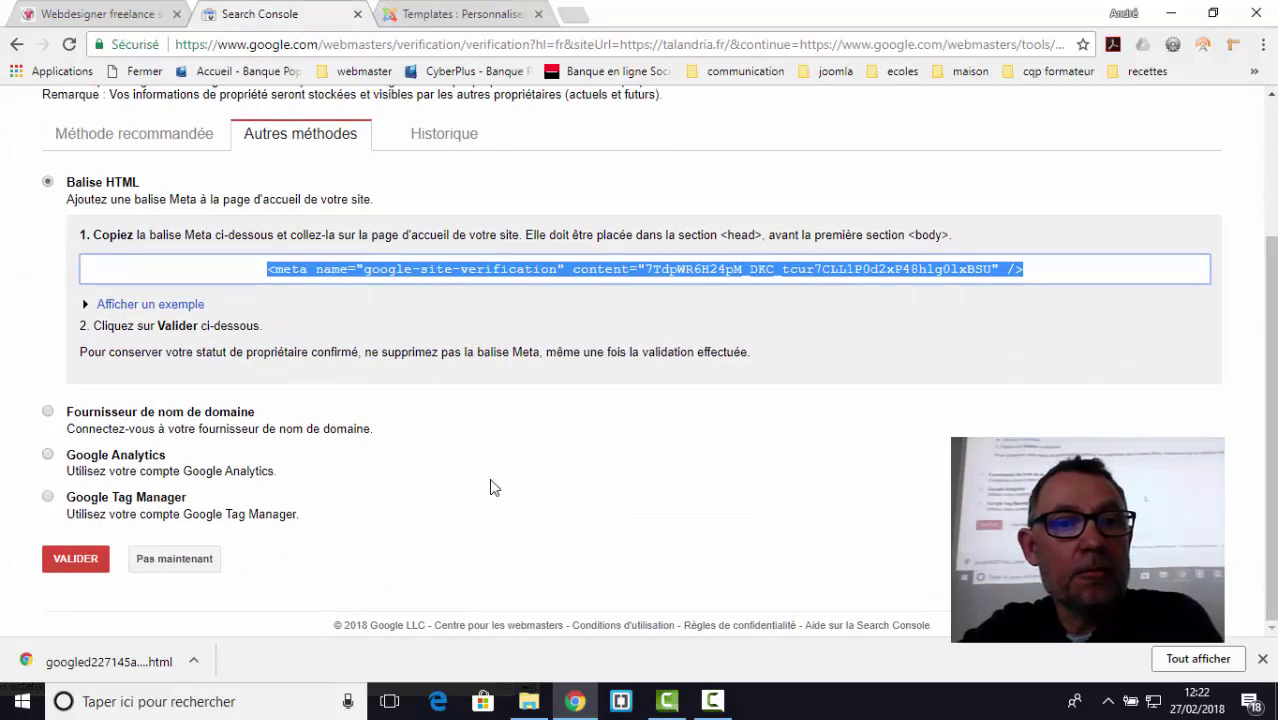
scroll(490, 482, up, 2)
scroll(490, 478, down, 2)
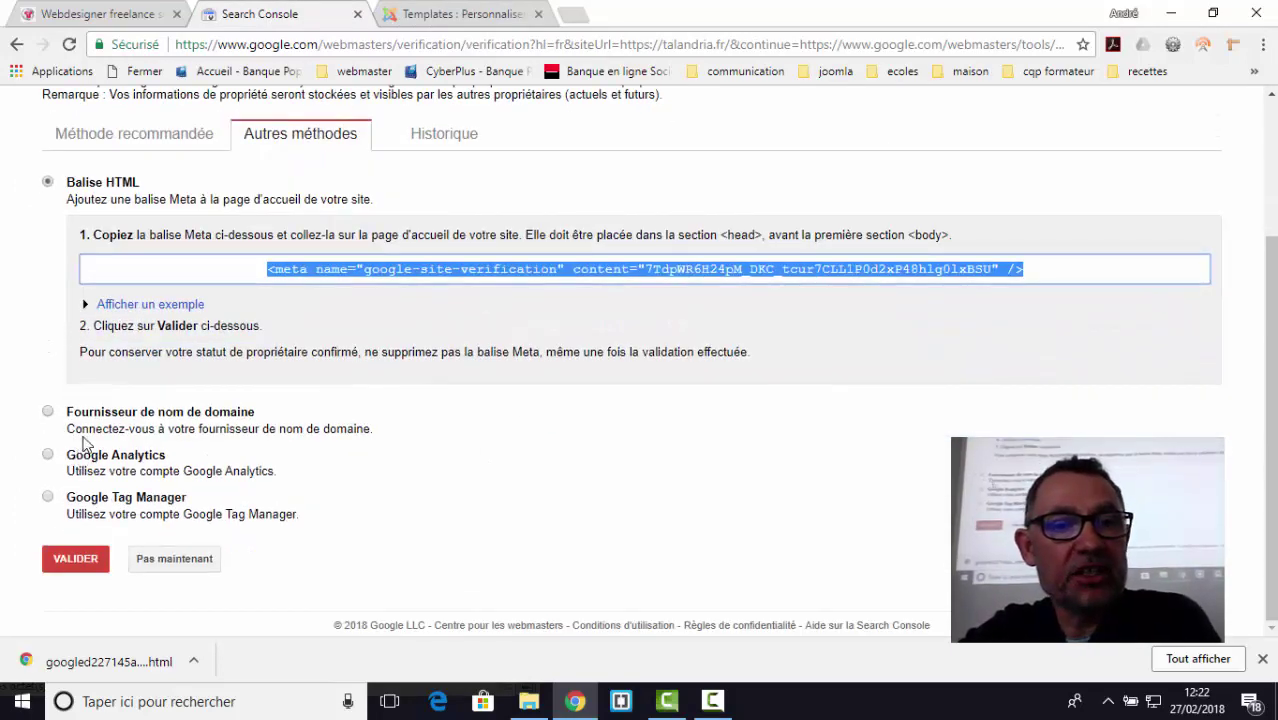
click(50, 411)
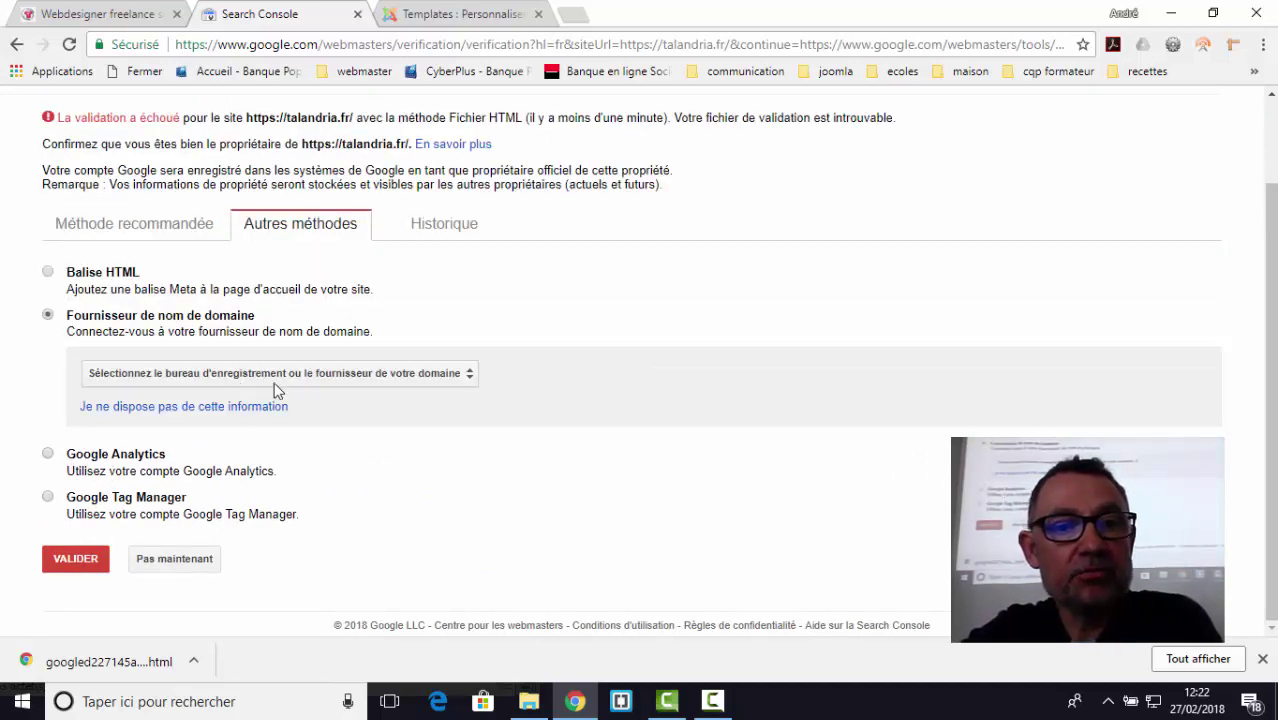
- Choose OVH.com as the domain name provider and select the google-site-verification TXT record in its instructions
click(399, 377)
scroll(397, 379, down, 3)
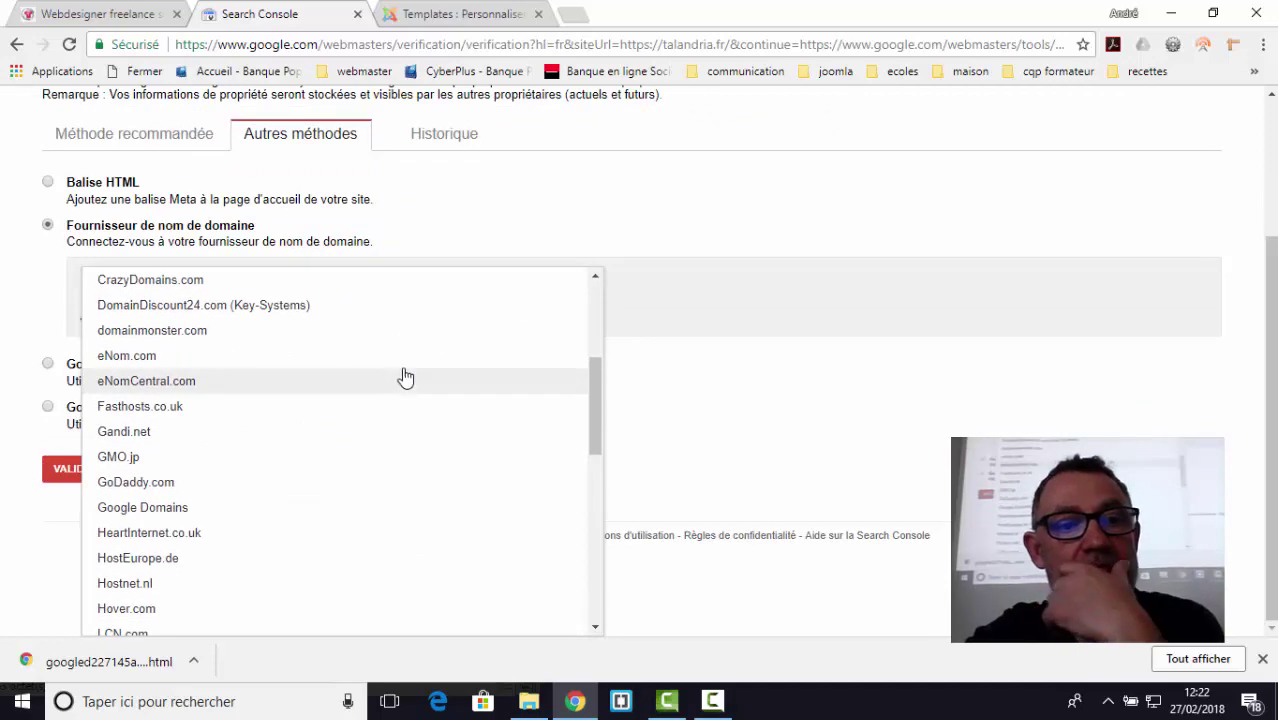
scroll(405, 377, down, 6)
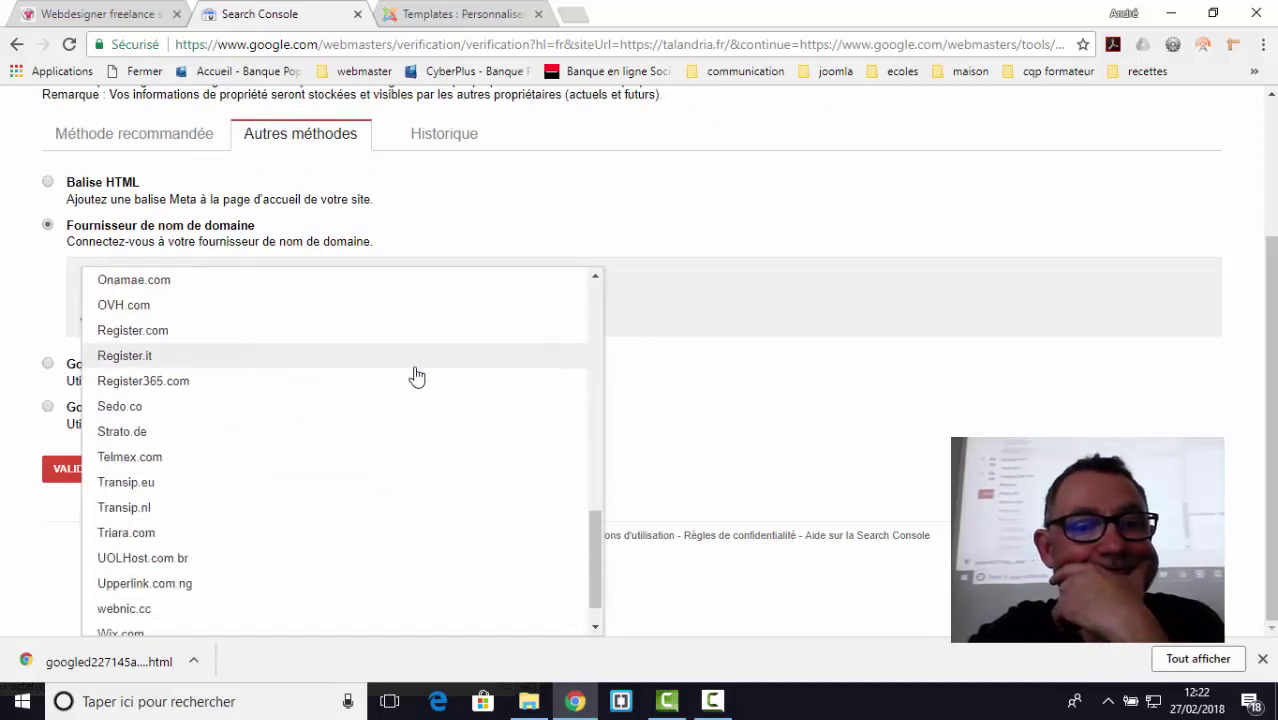
scroll(417, 376, down, 1)
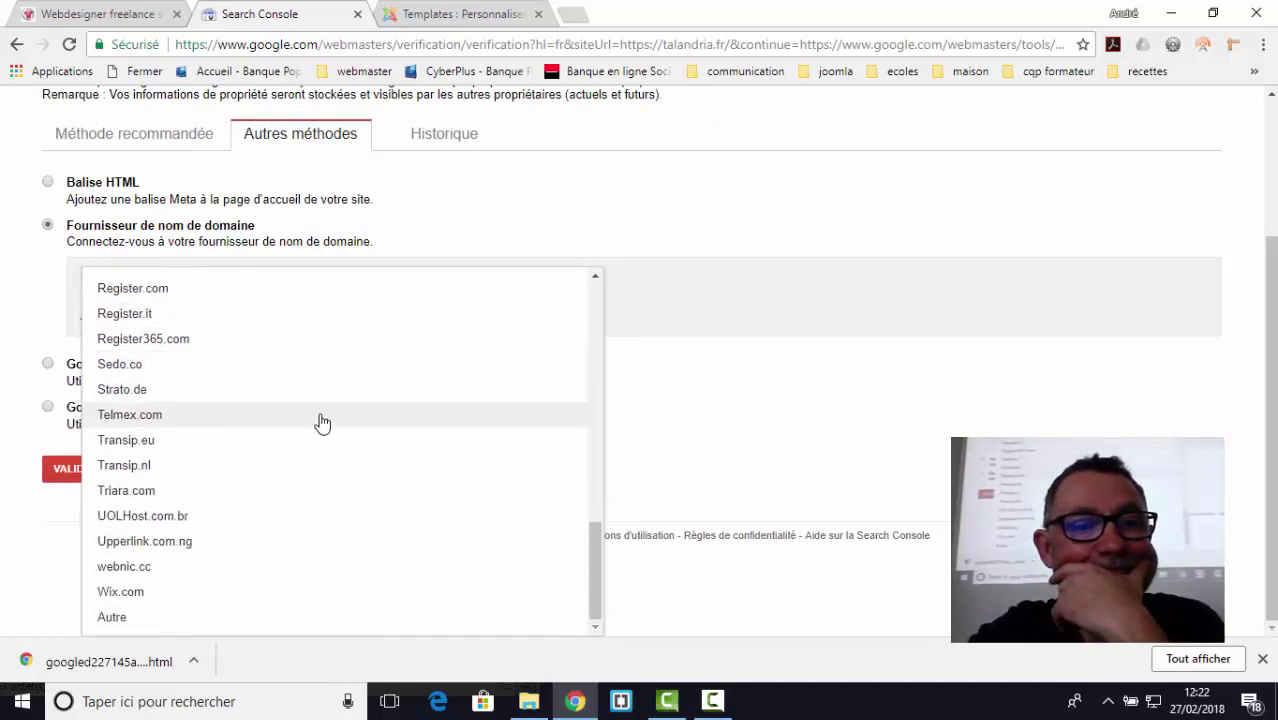
scroll(321, 423, up, 5)
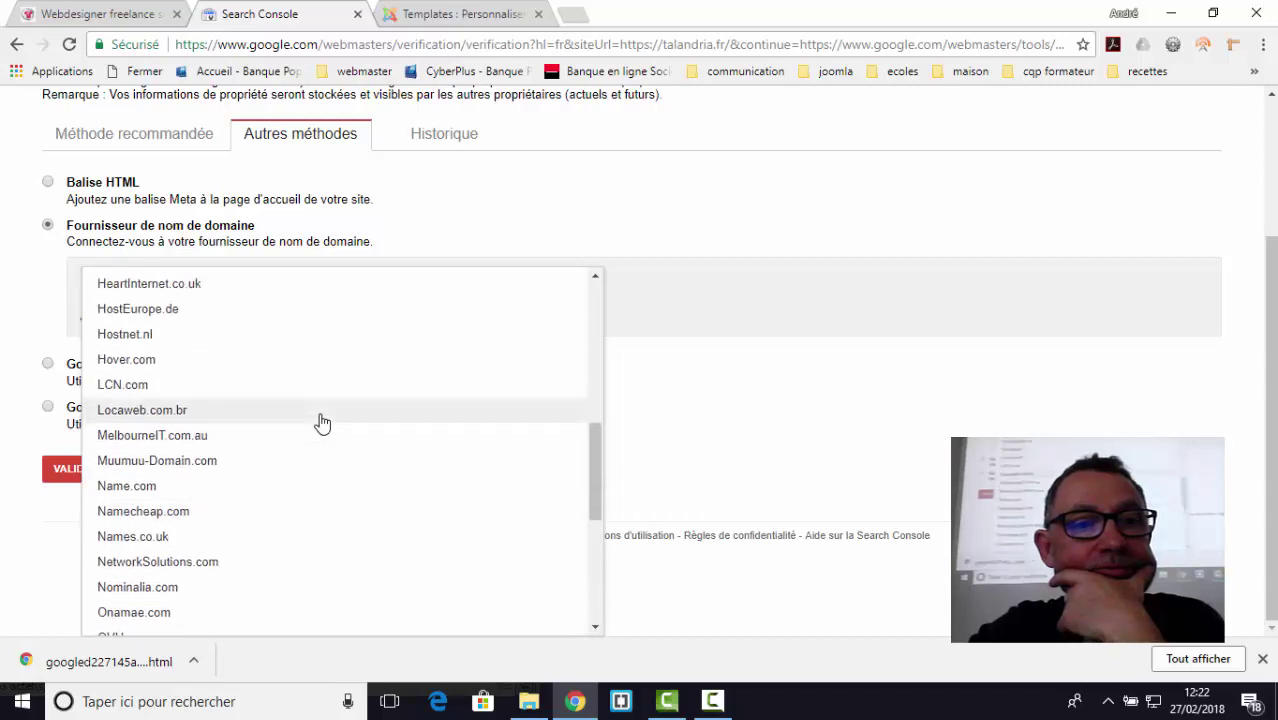
scroll(321, 423, up, 1)
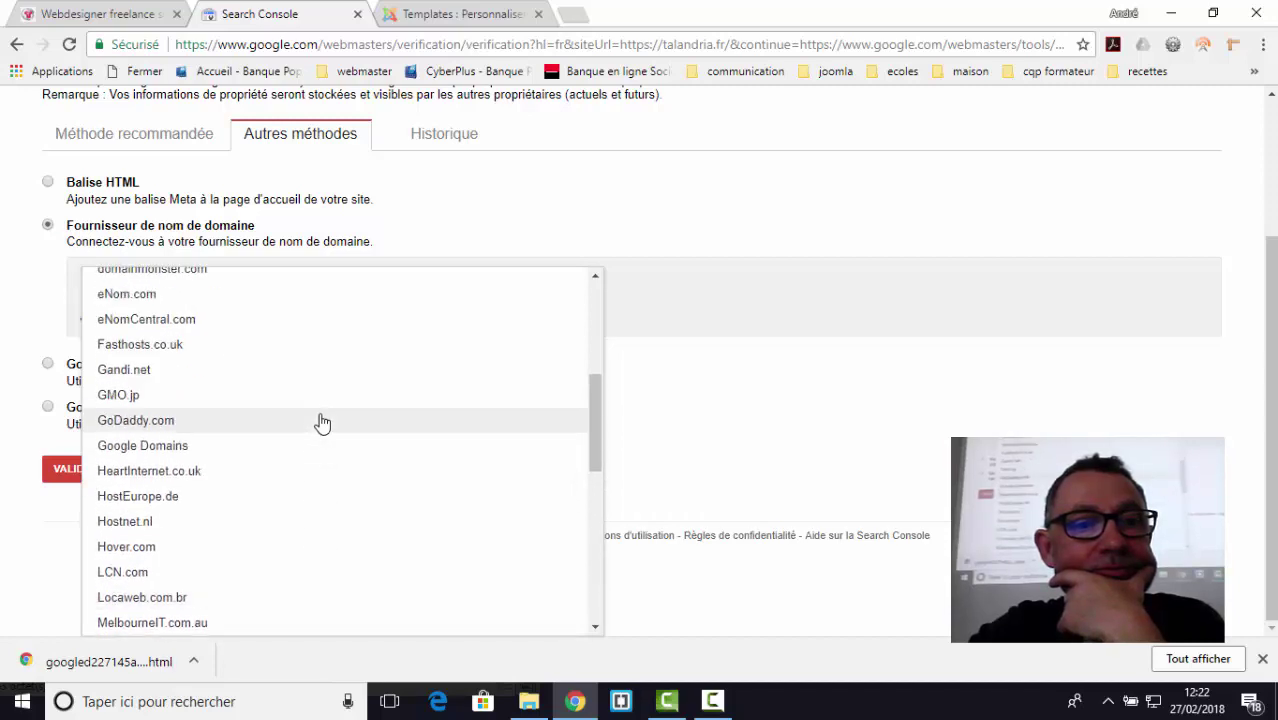
scroll(322, 423, down, 8)
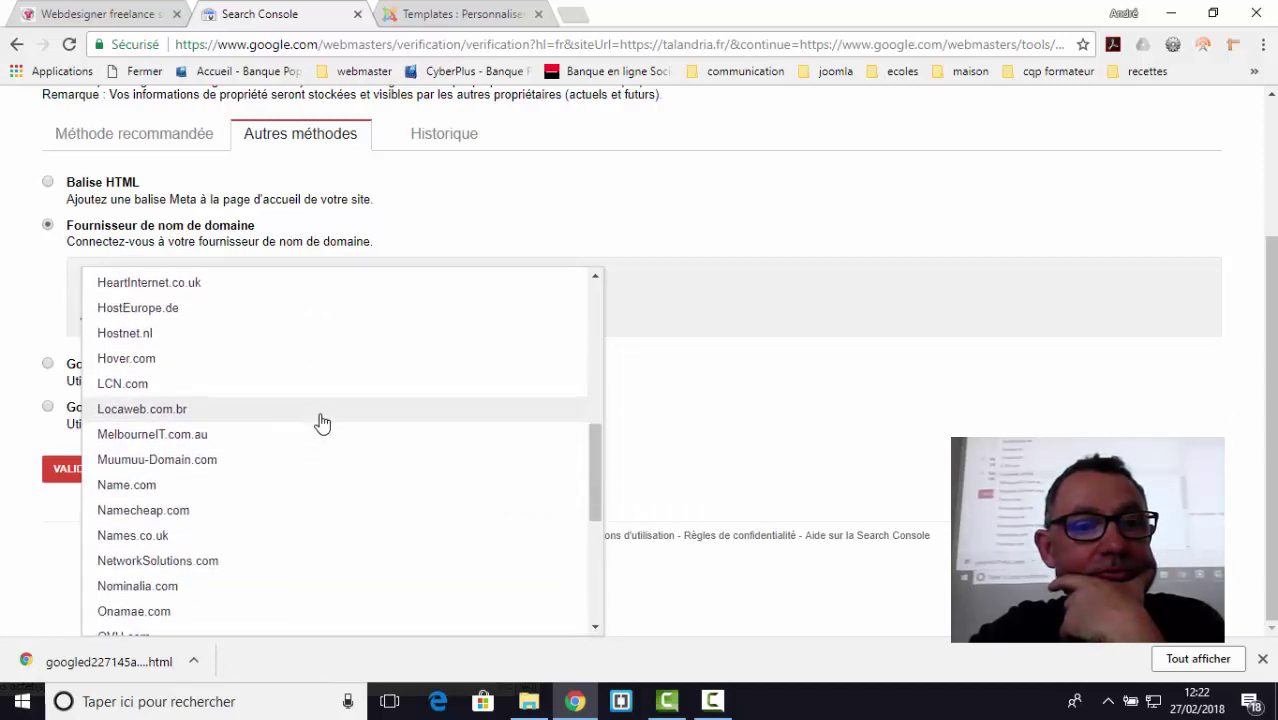
scroll(329, 422, up, 1)
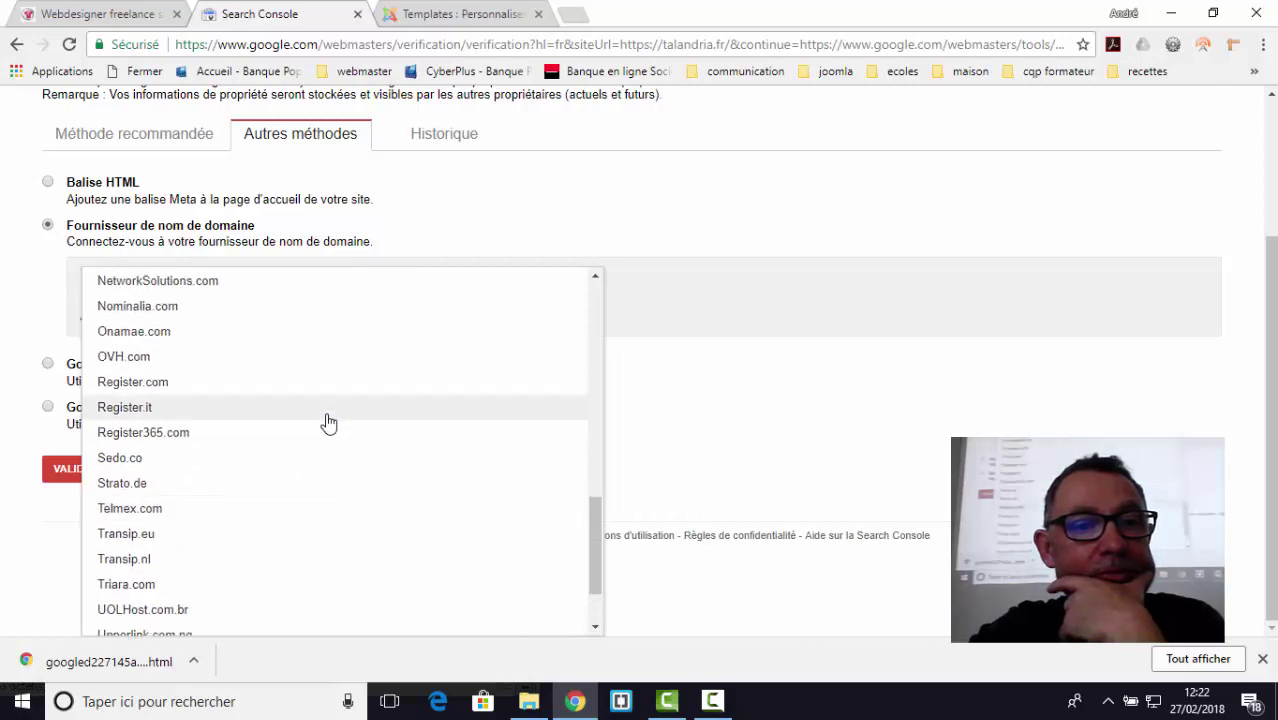
click(250, 354)
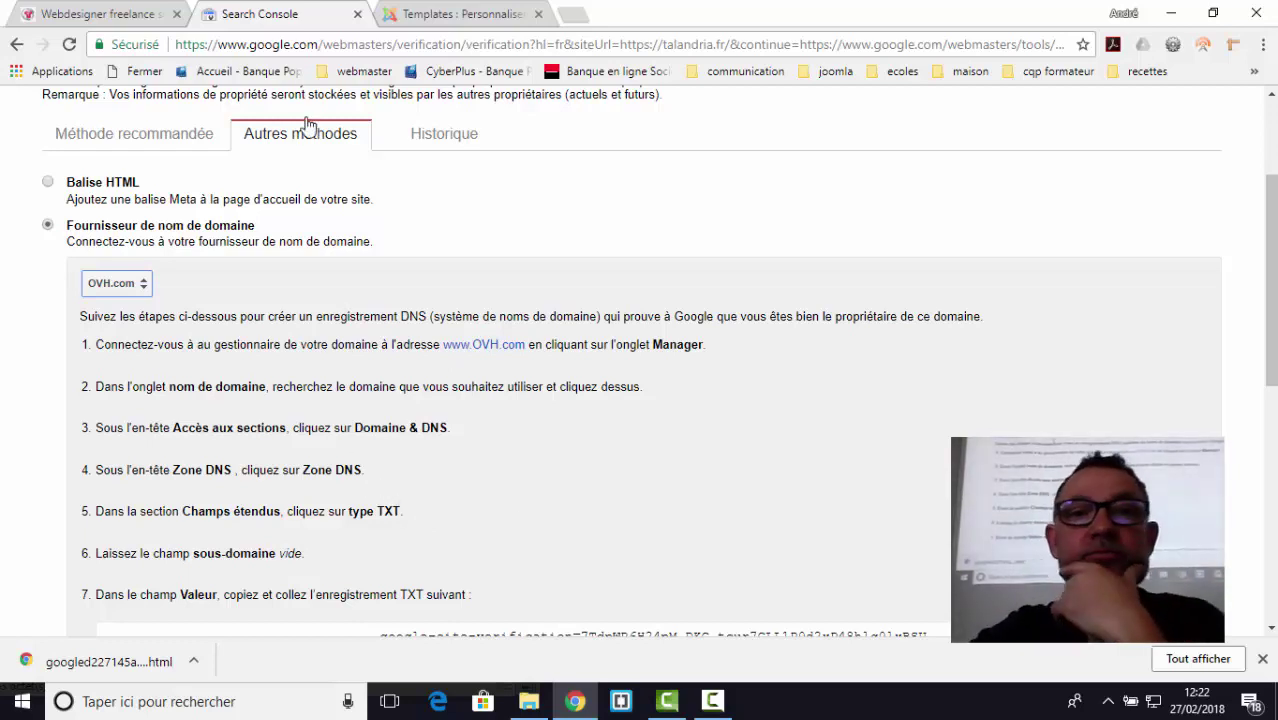
scroll(559, 416, down, 2)
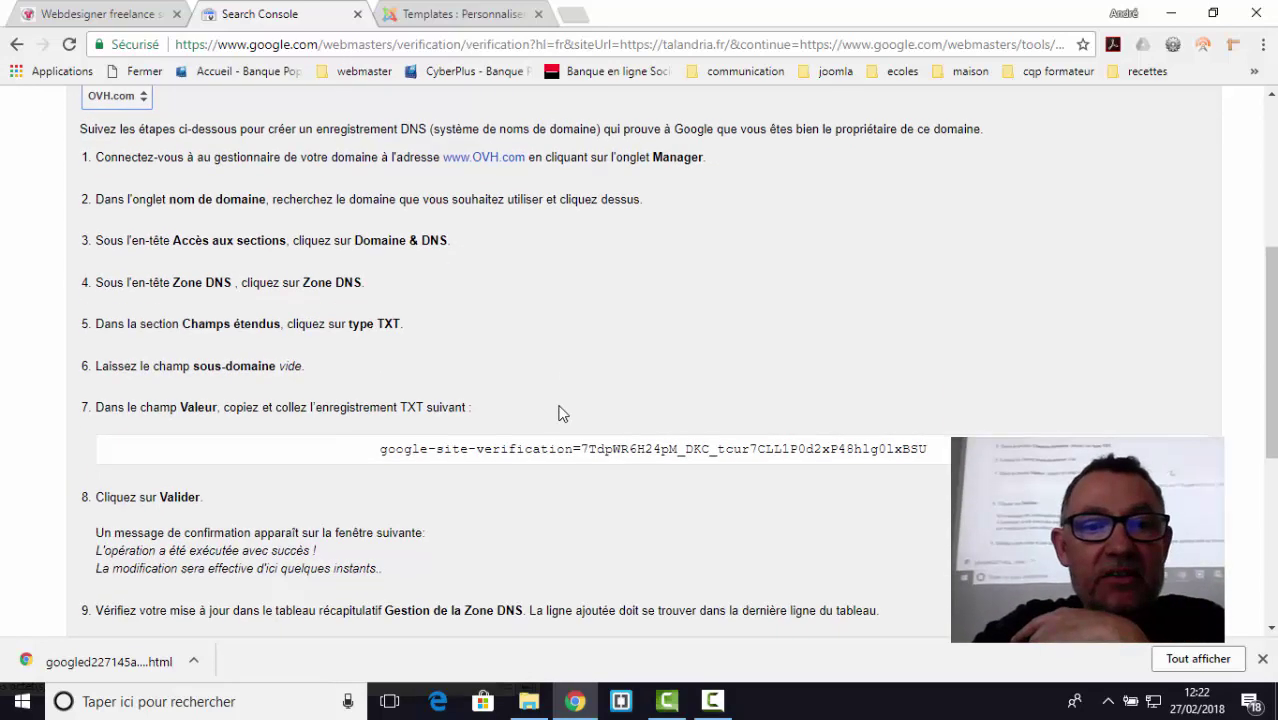
drag(378, 449, 945, 456)
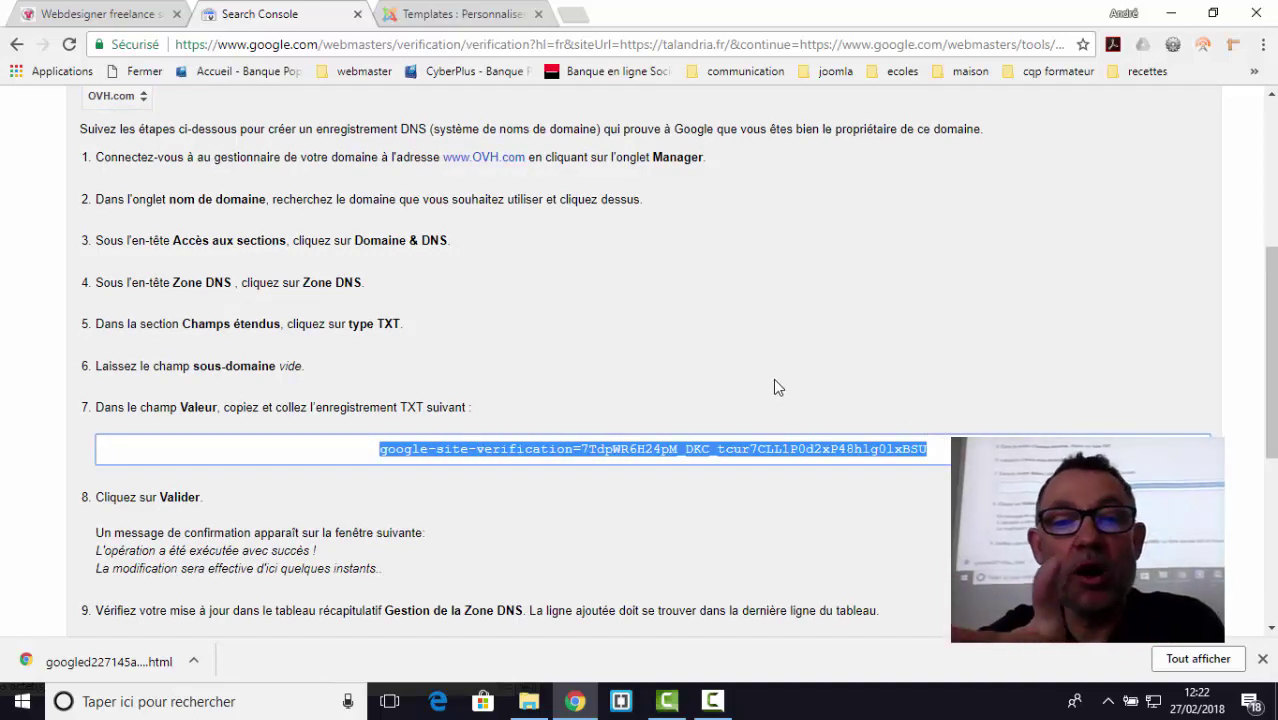
- Search for ovh in a new browser tab, open the OVH website and enter its customer area
click(578, 22)
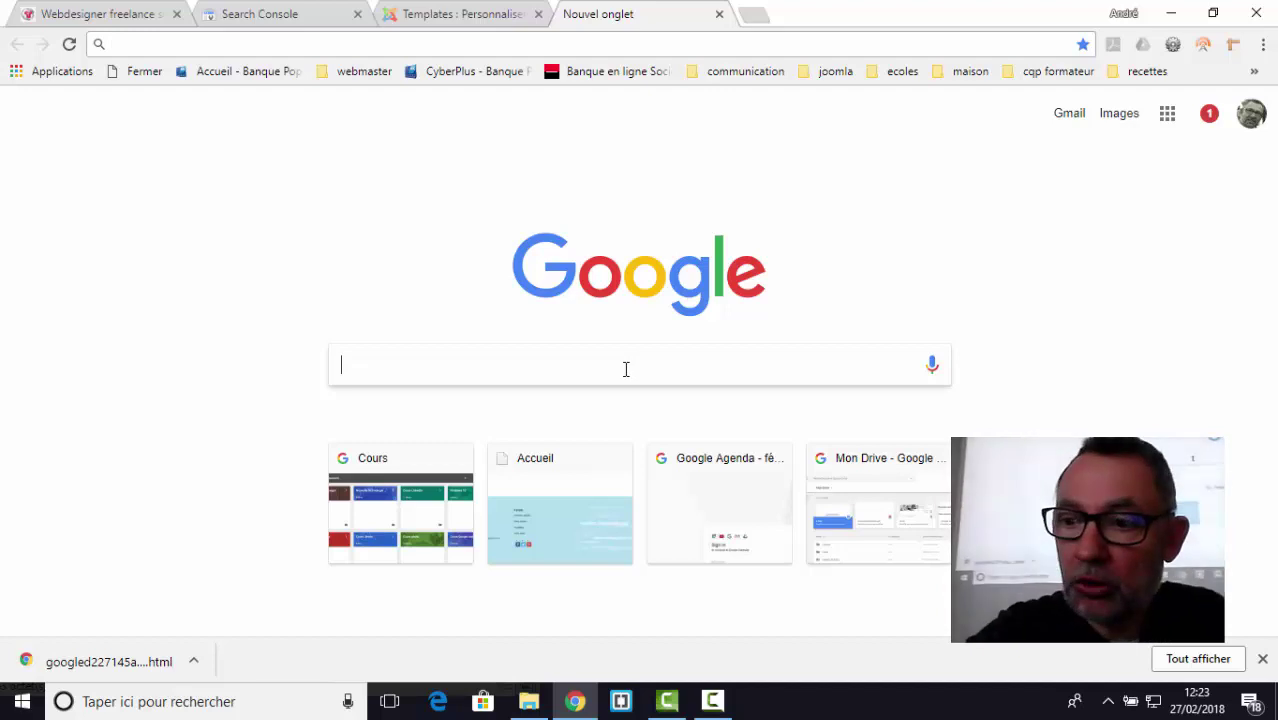
click(626, 369)
text(ov)
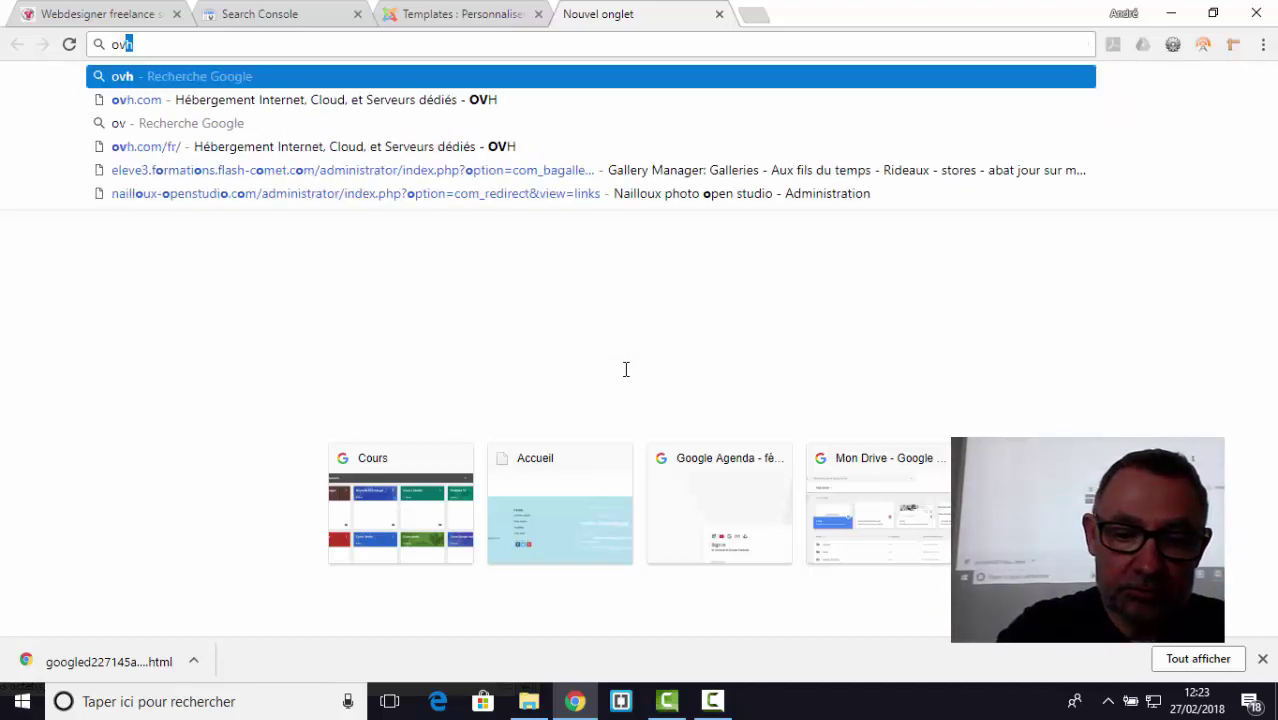
key(Return)
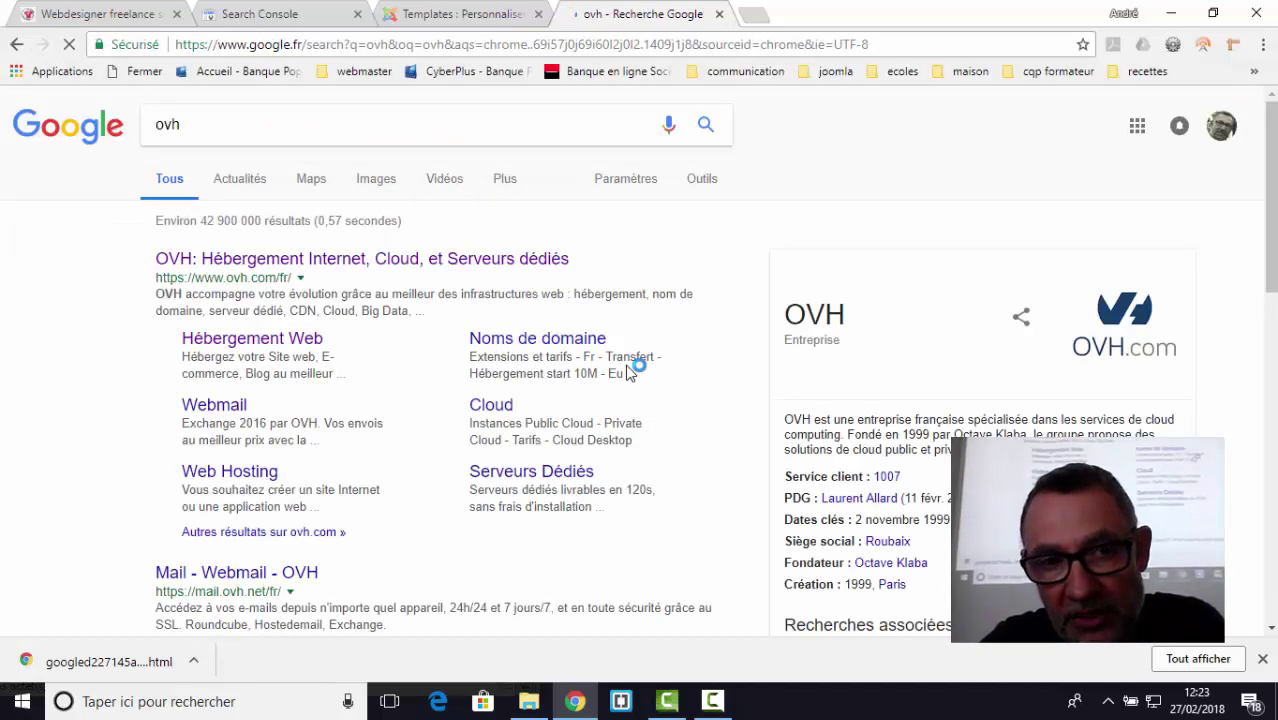
click(205, 265)
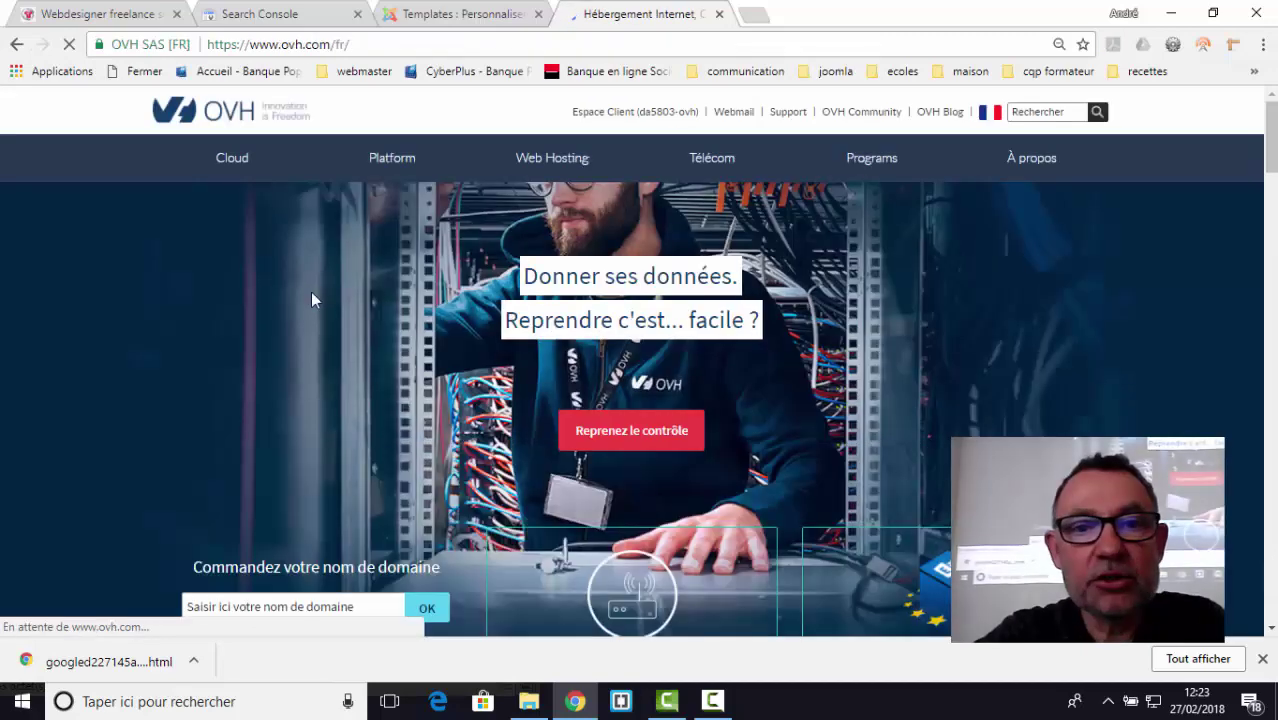
click(556, 162)
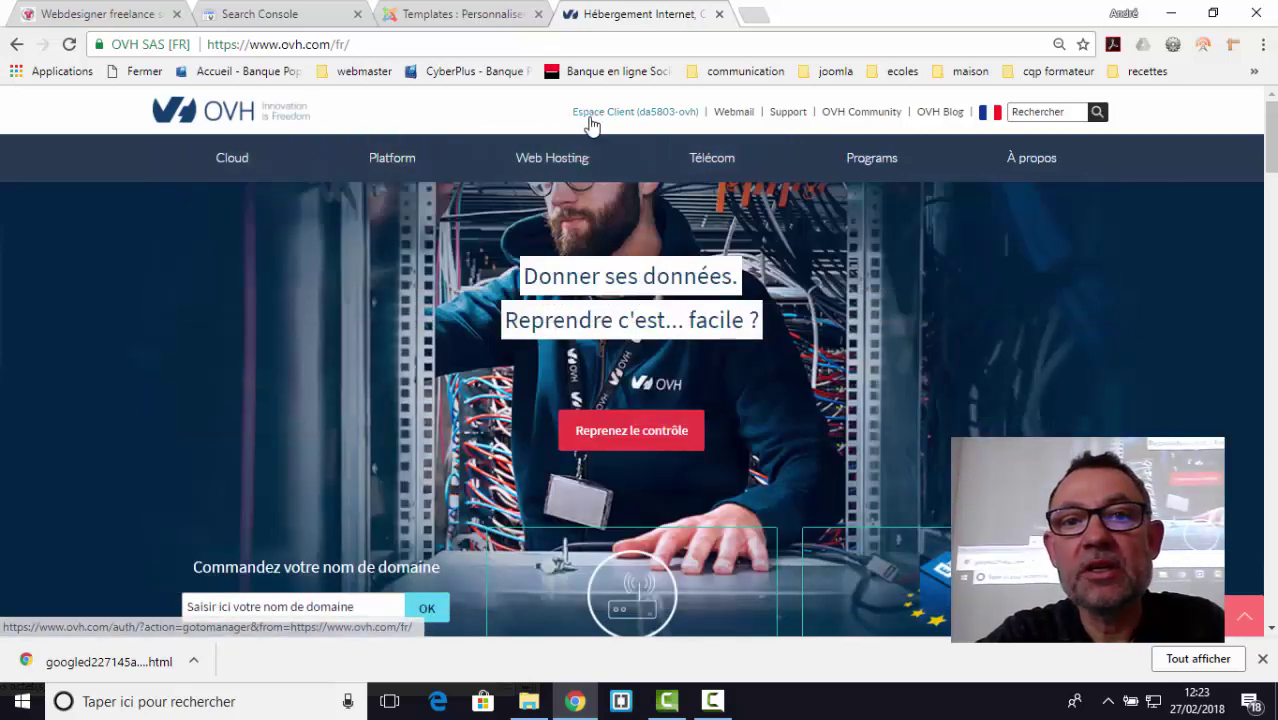
click(608, 115)
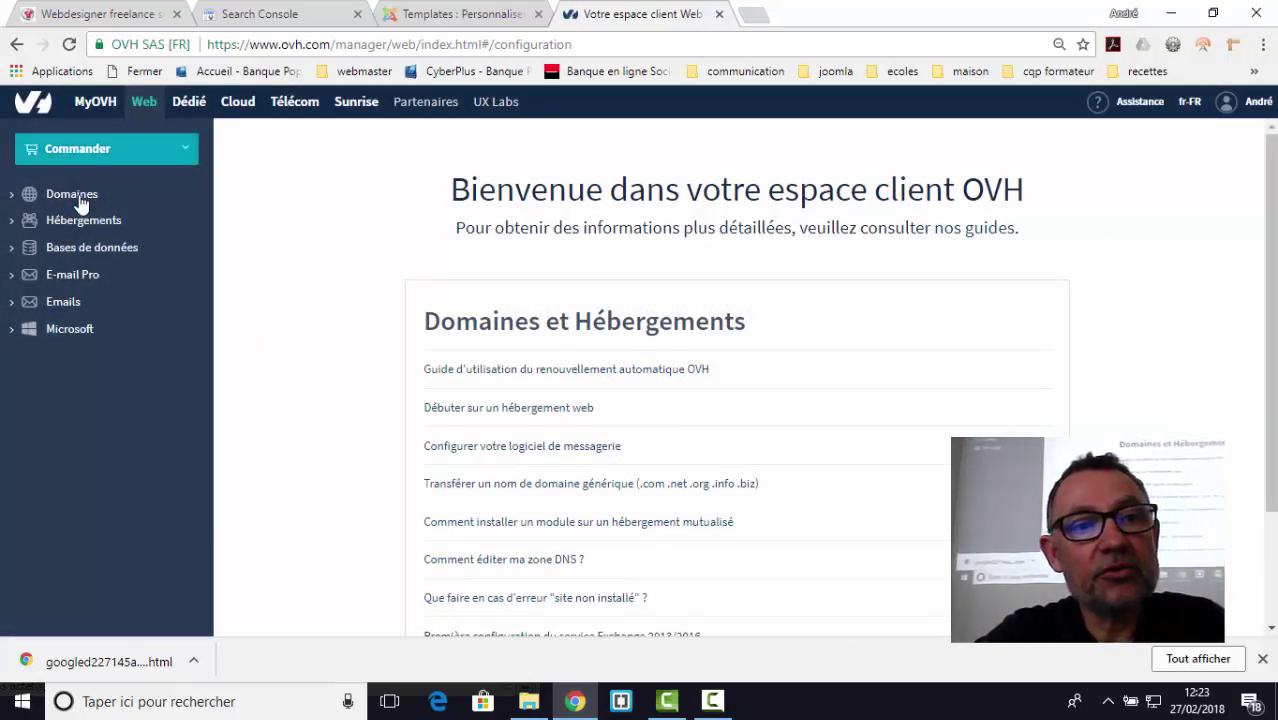
- Open the DNS zone of the celia-fertilite.fr domain and look through its entries
click(80, 196)
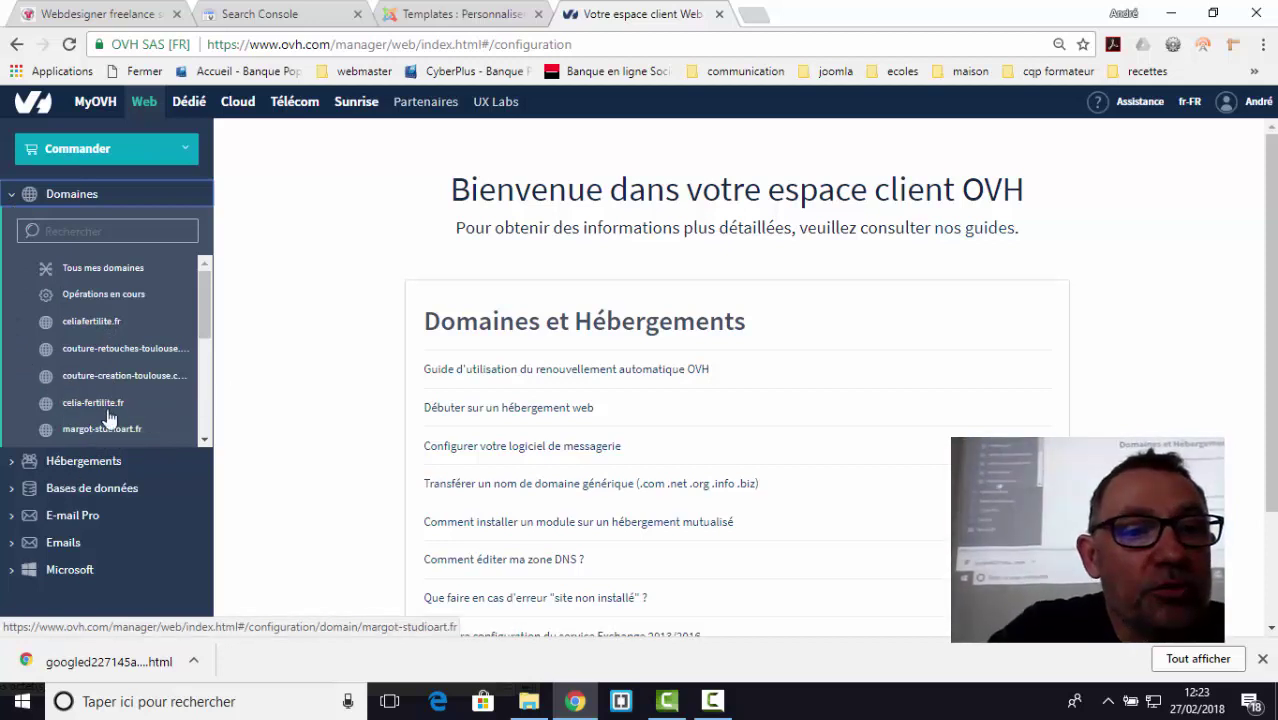
scroll(108, 418, down, 1)
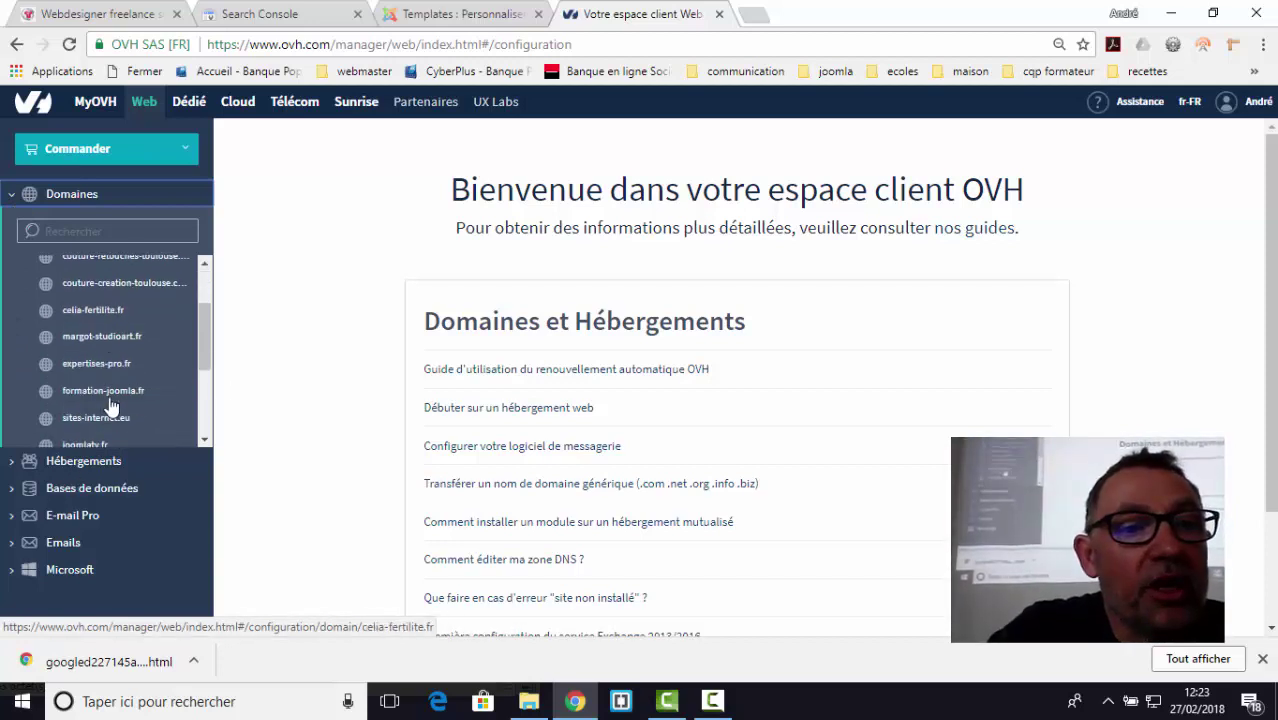
click(94, 311)
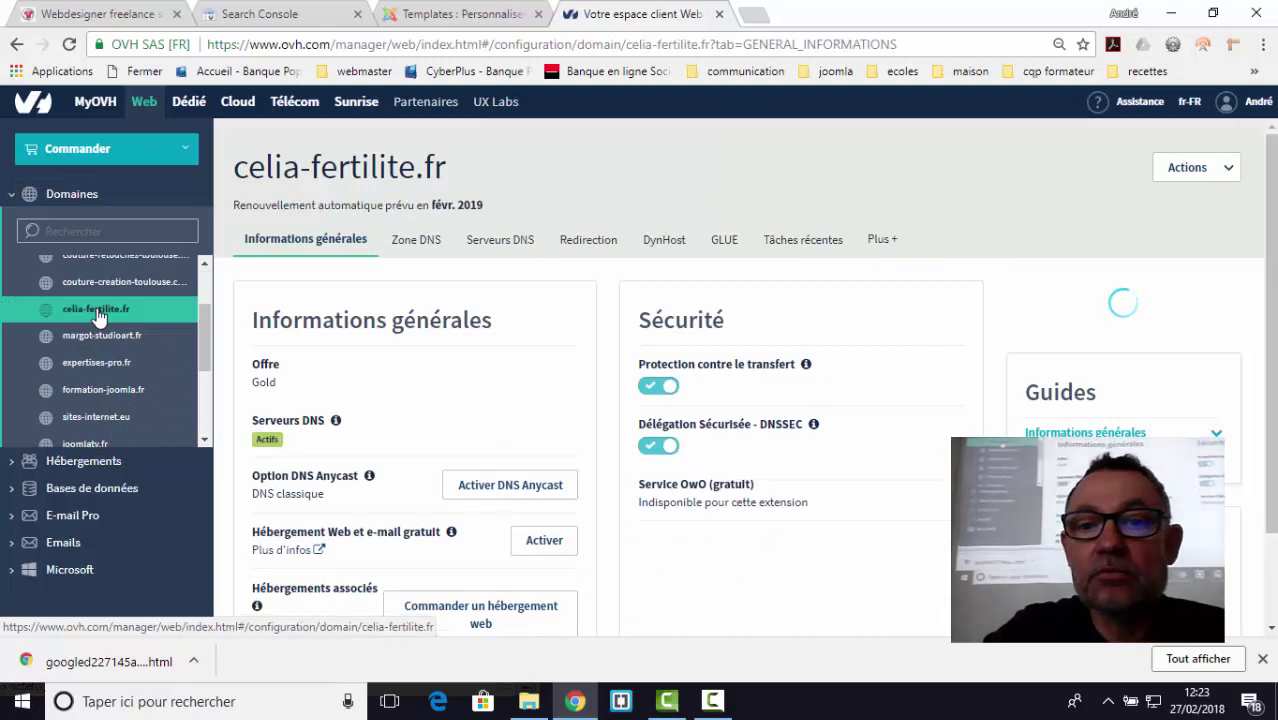
click(510, 250)
click(413, 243)
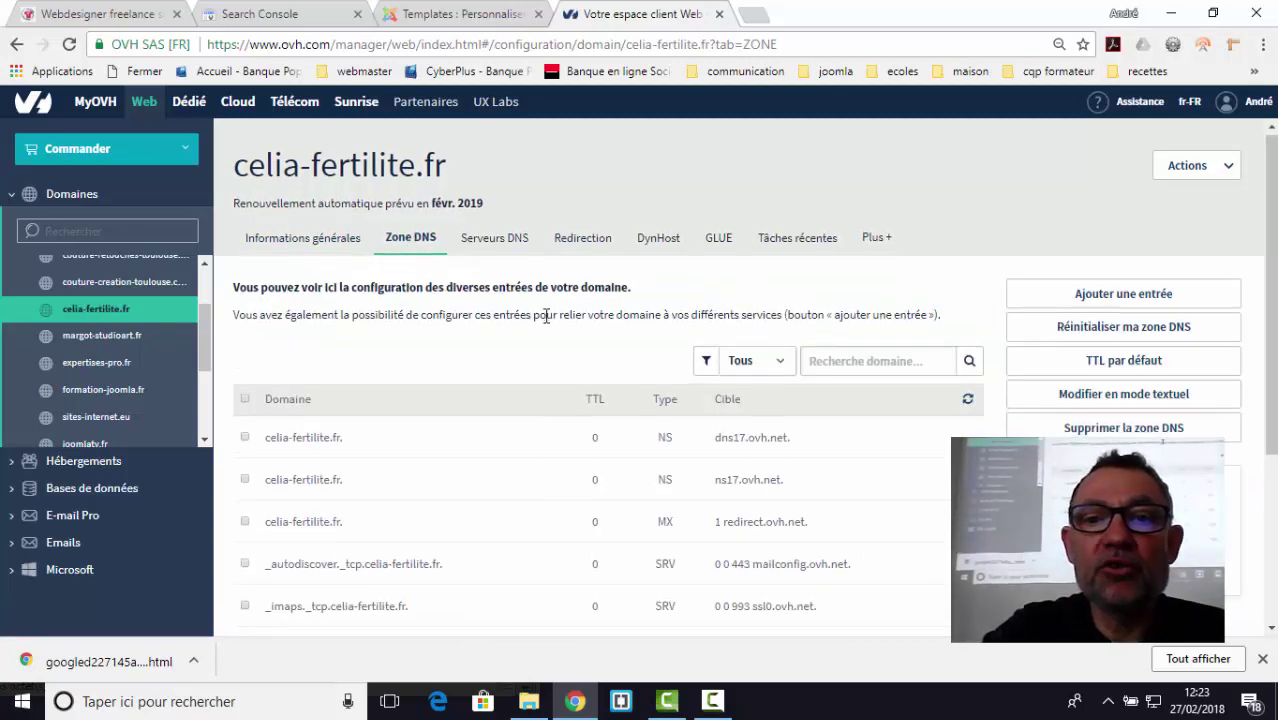
scroll(544, 318, down, 2)
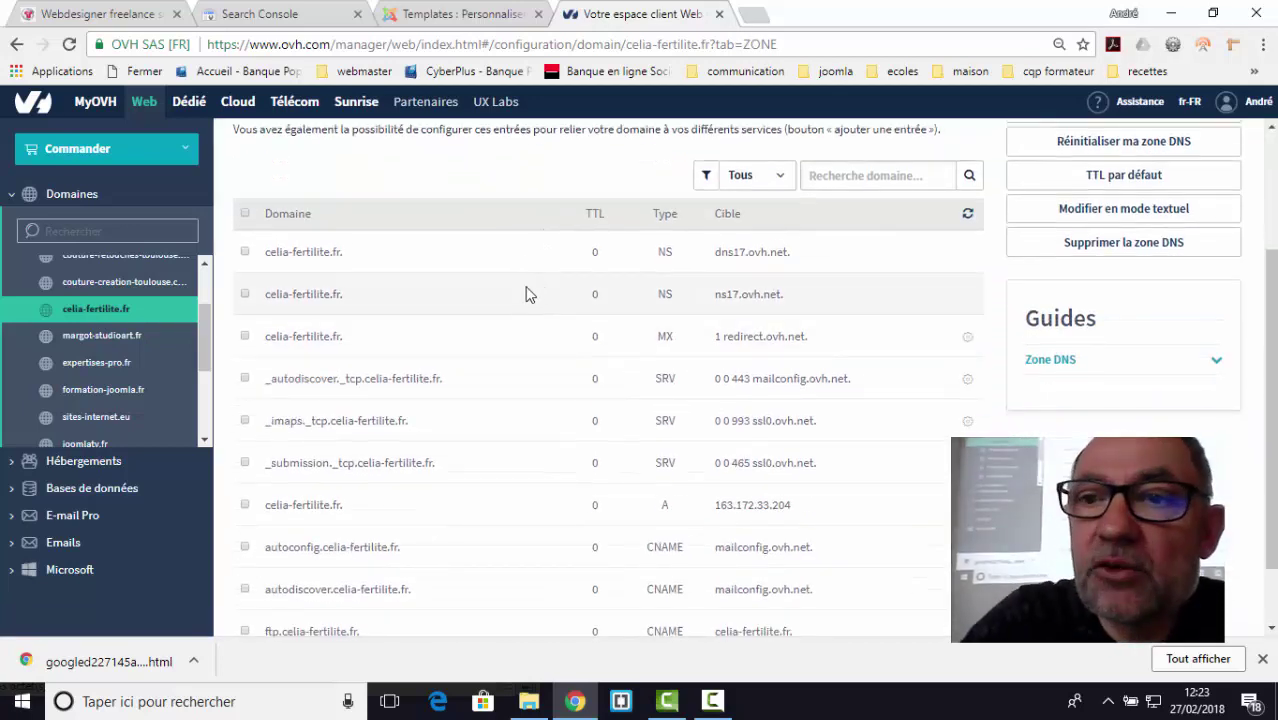
scroll(521, 254, down, 1)
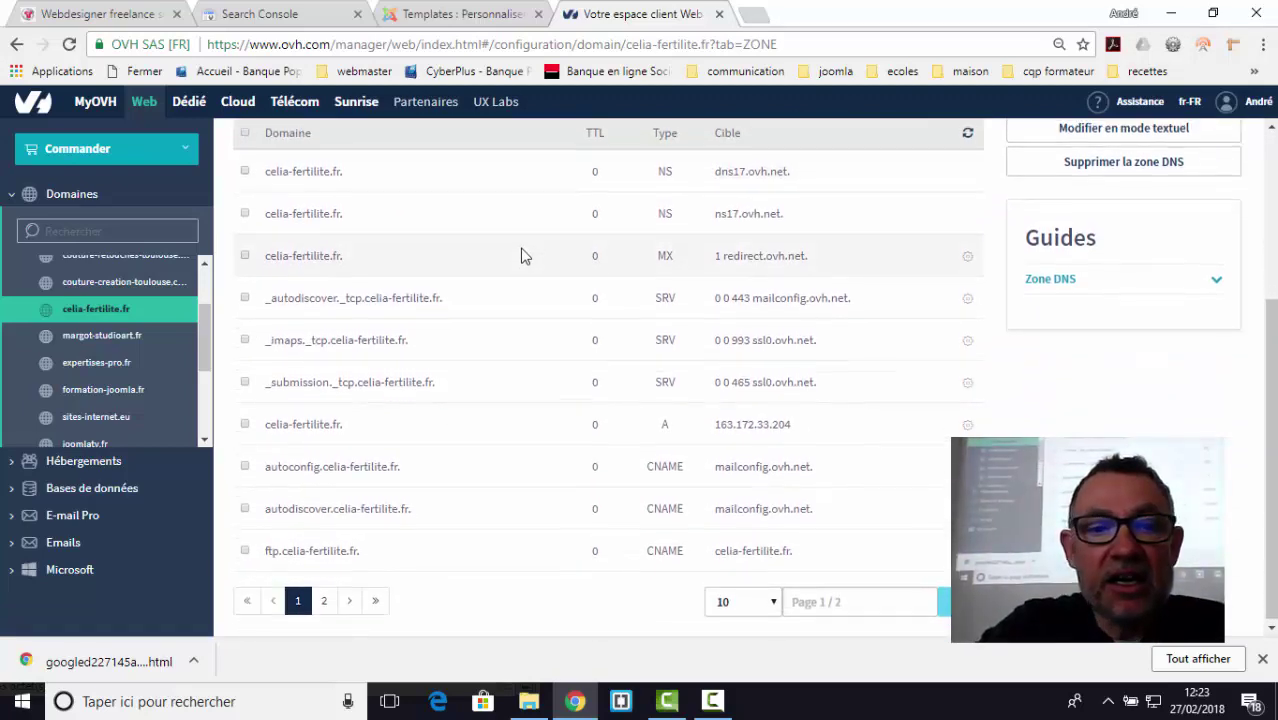
scroll(521, 254, up, 3)
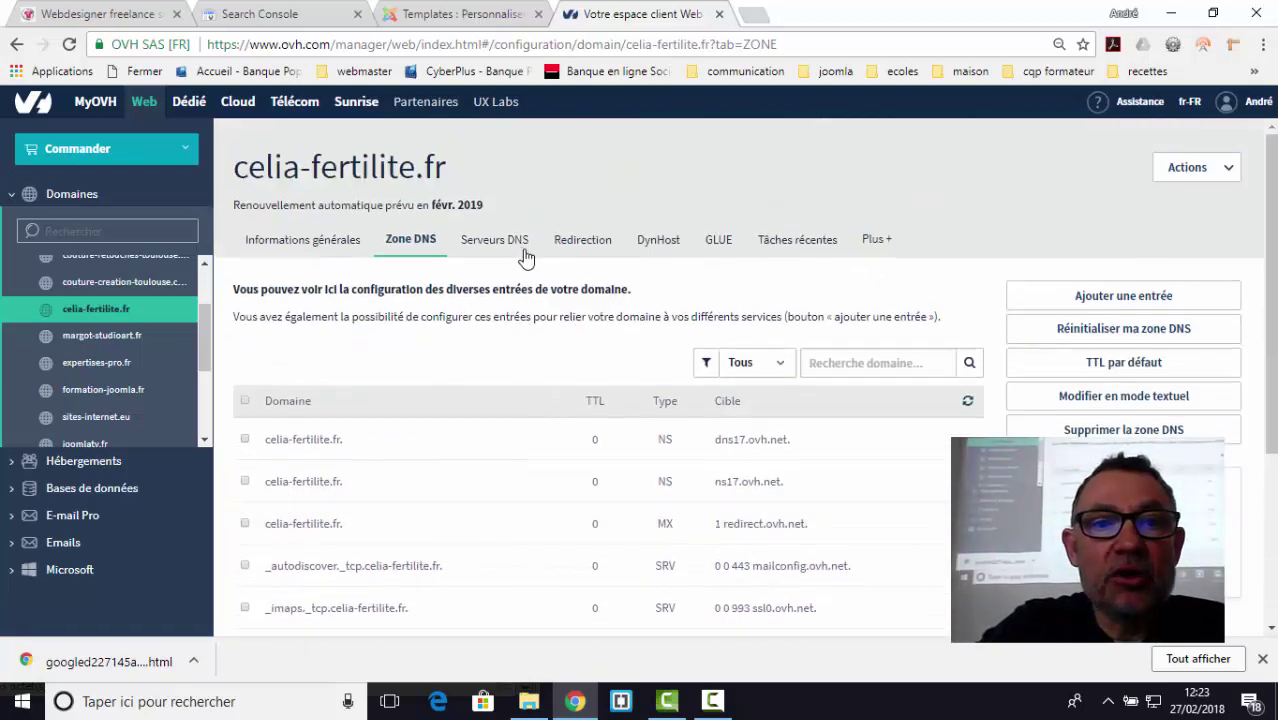
- Try to add a TXT entry to the celia-fertilite.fr DNS zone, pasting the copied Google site verification token into the Valeur field
click(1138, 300)
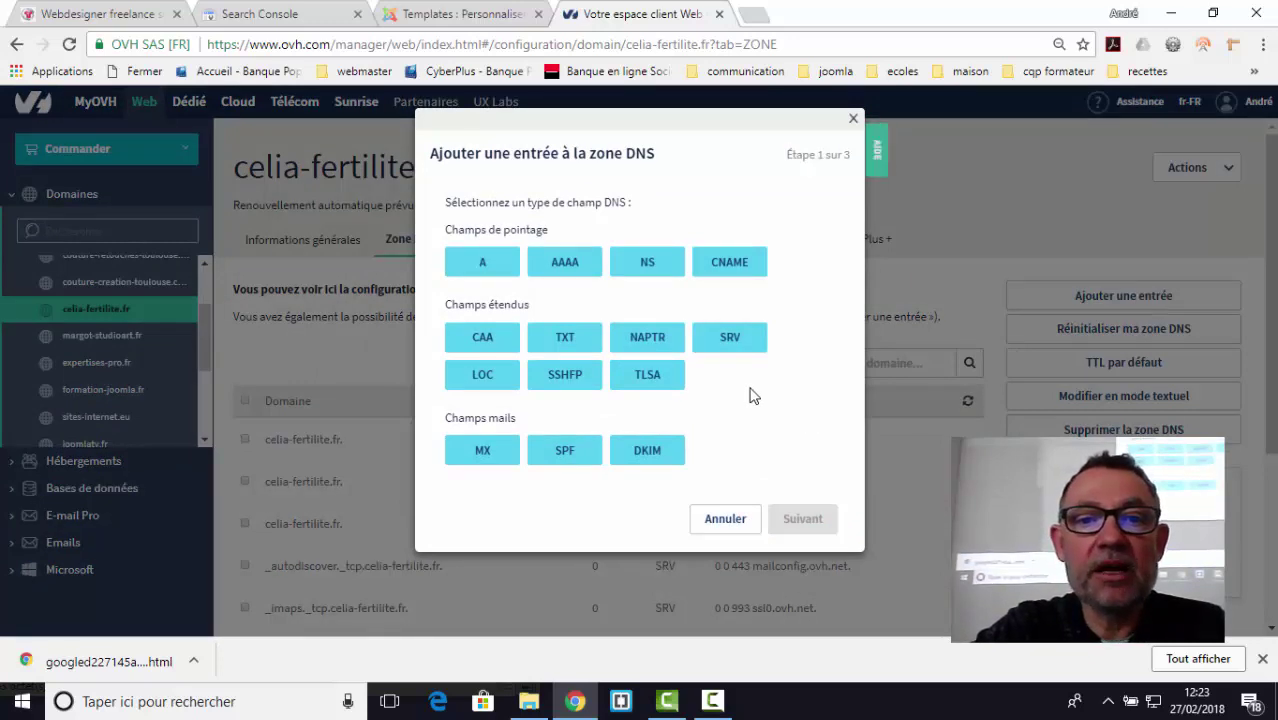
double_click(568, 340)
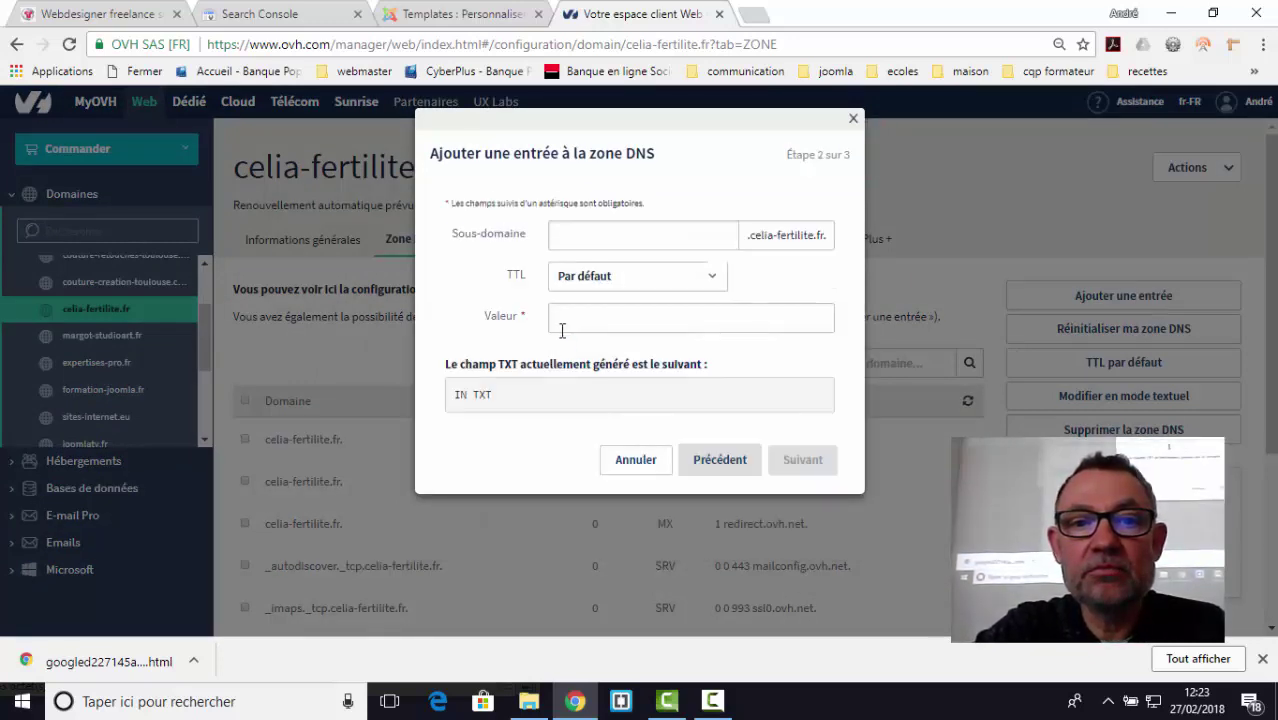
right_click(572, 315)
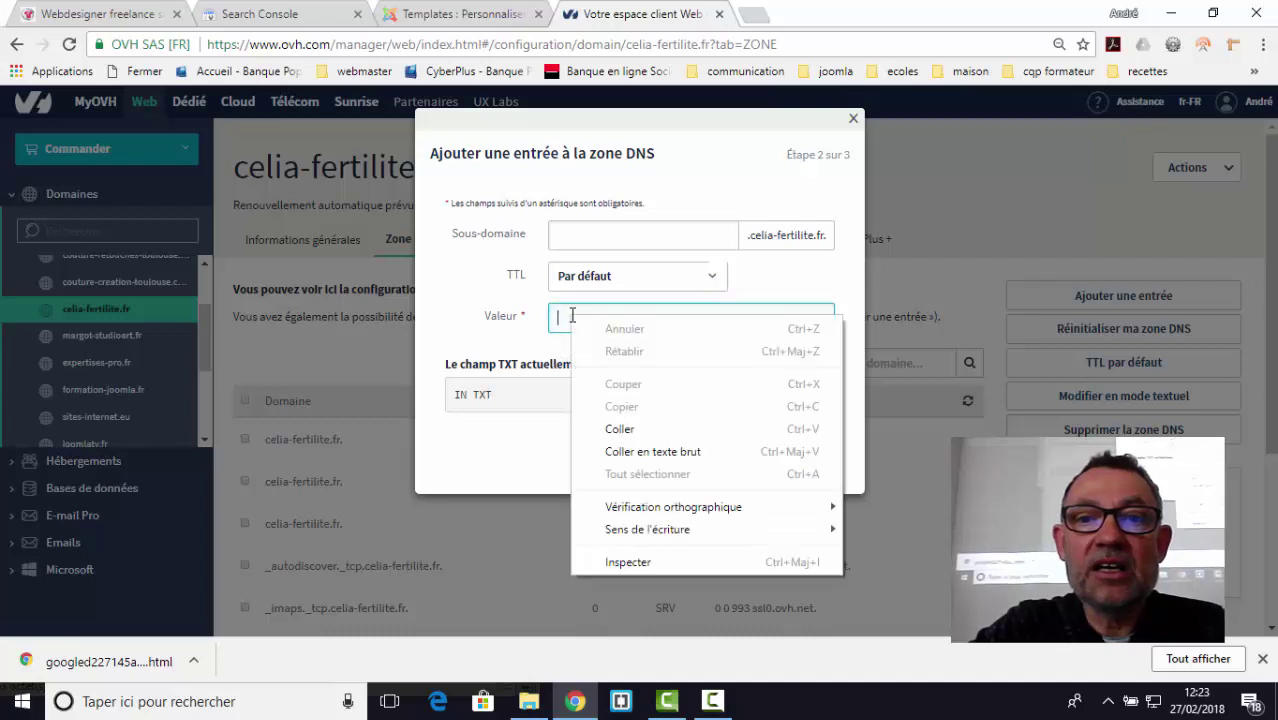
click(617, 429)
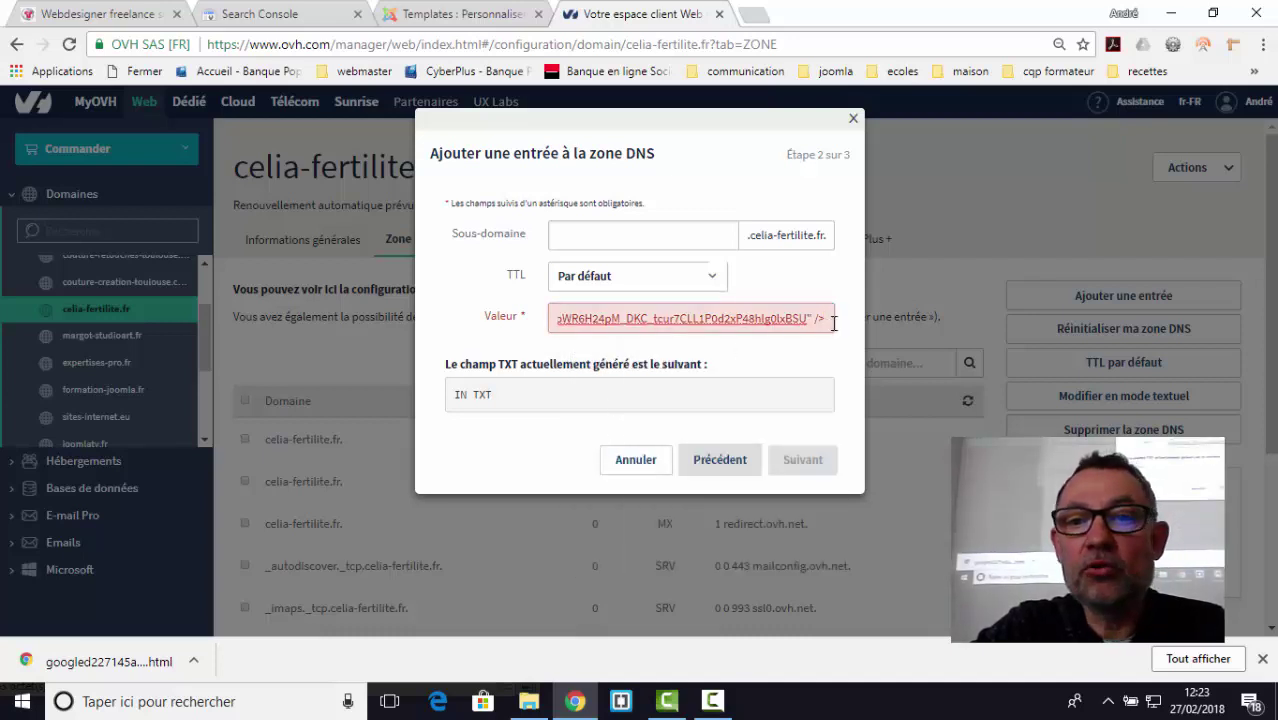
drag(789, 318, 478, 333)
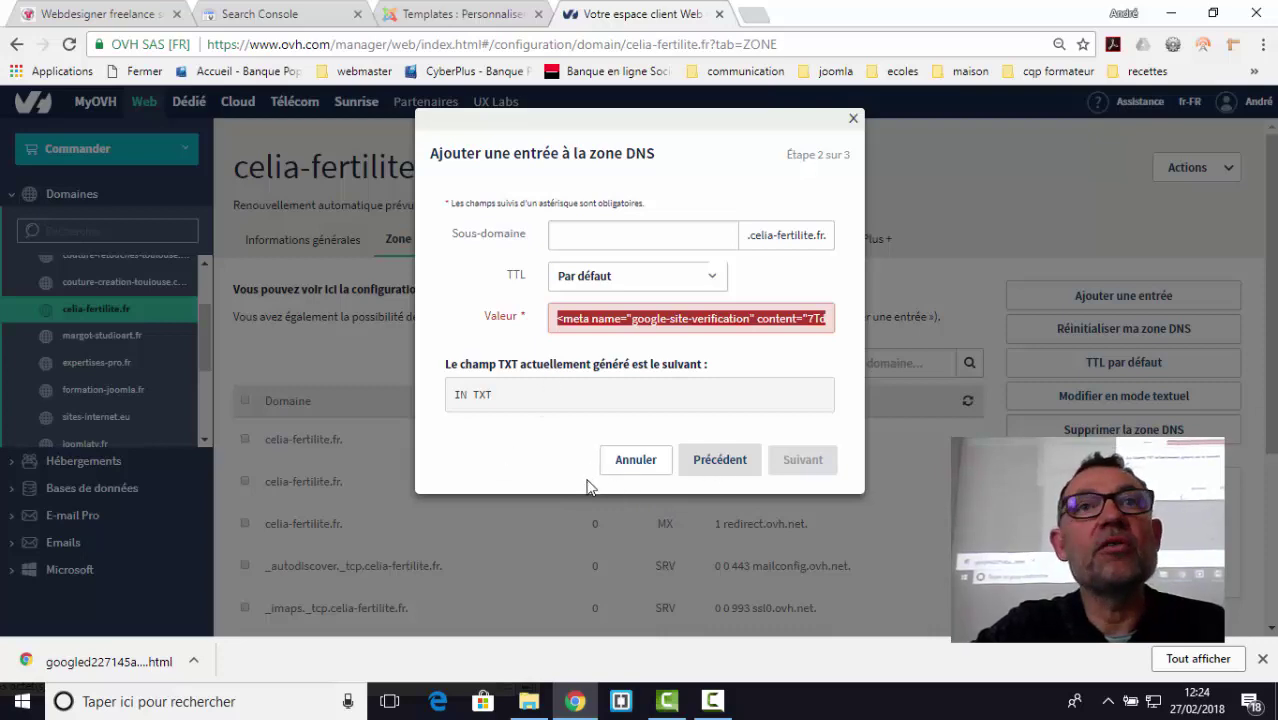
click(853, 122)
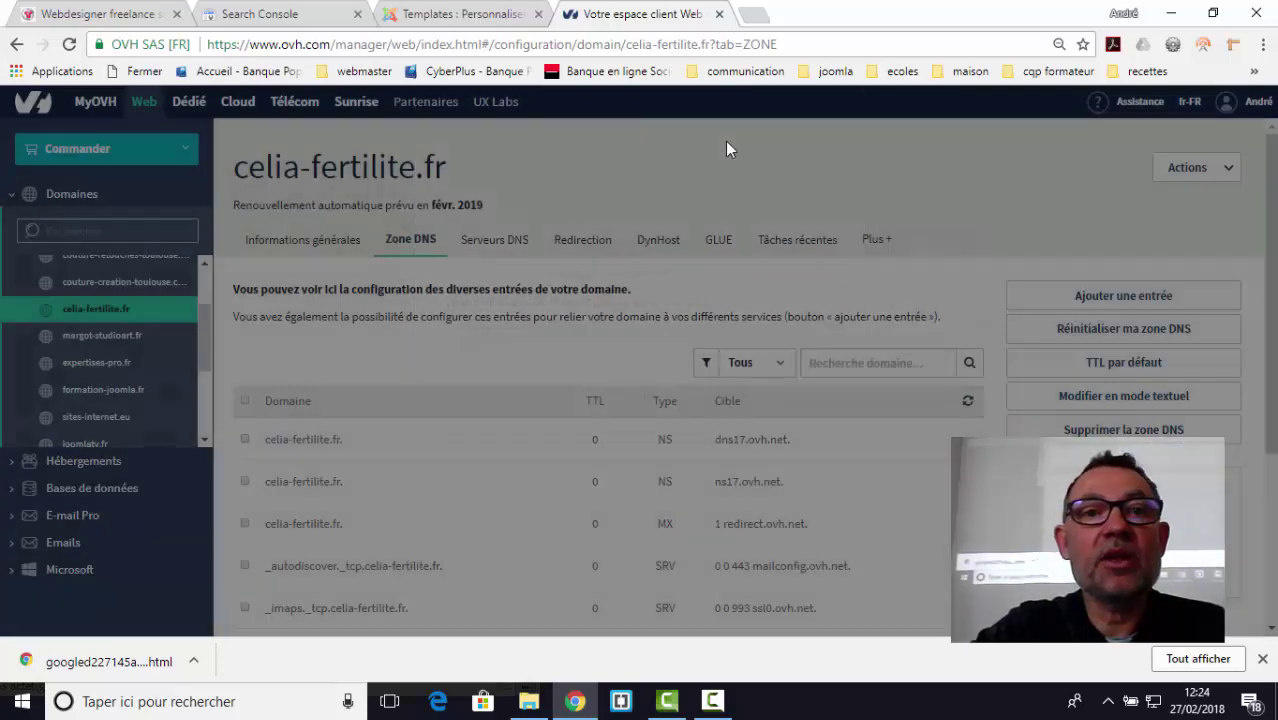
- Return to the Search Console verification page and review the rest of the OVH instructions and the remaining verification methods
click(158, 12)
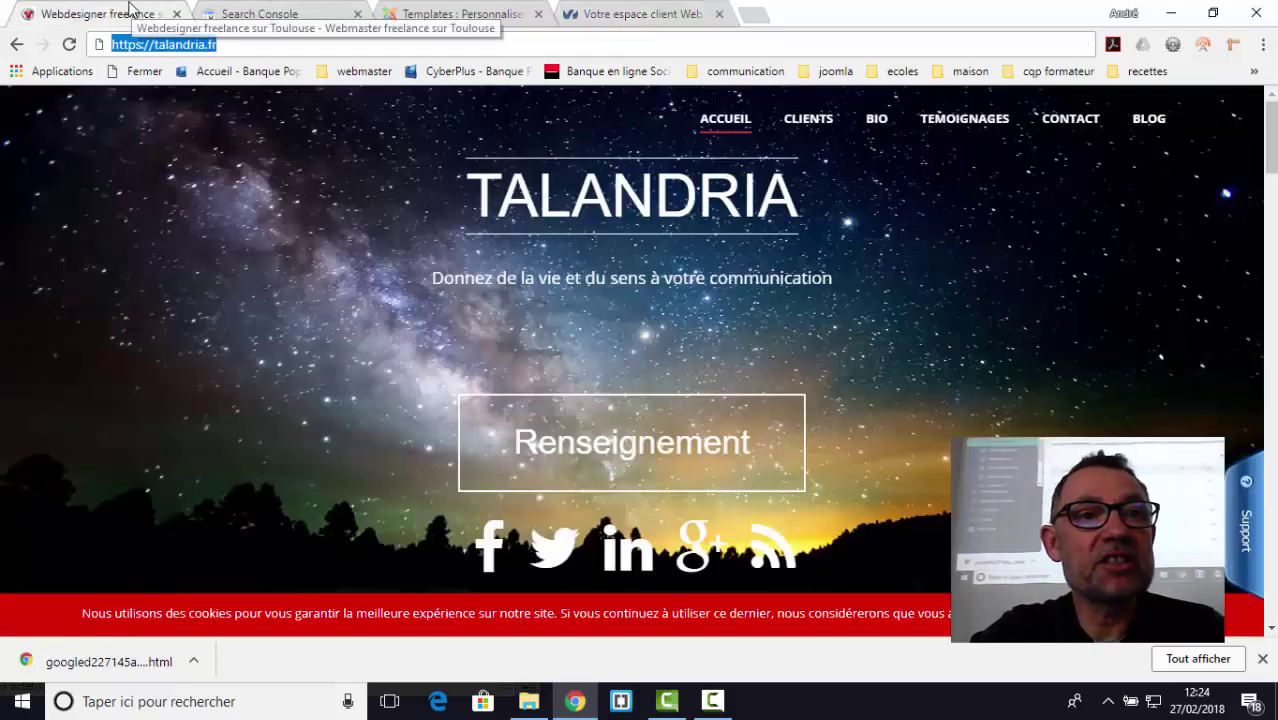
click(325, 22)
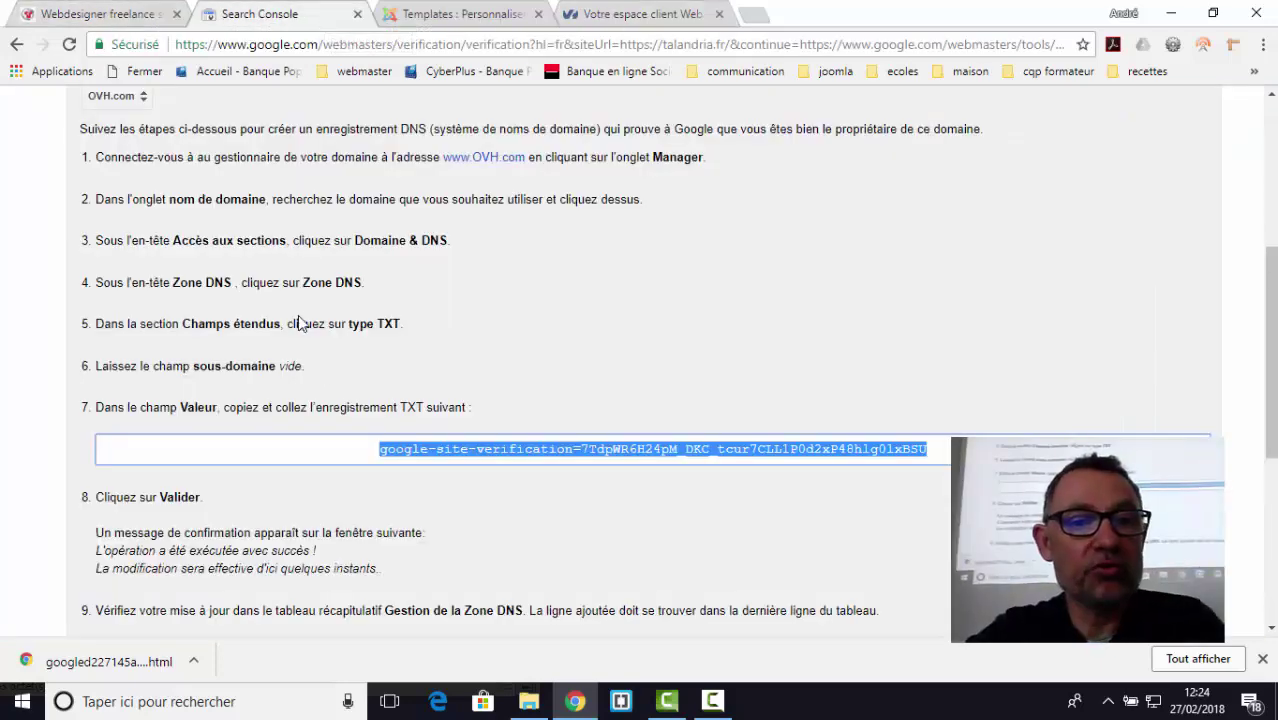
scroll(413, 423, up, 2)
scroll(413, 423, down, 10)
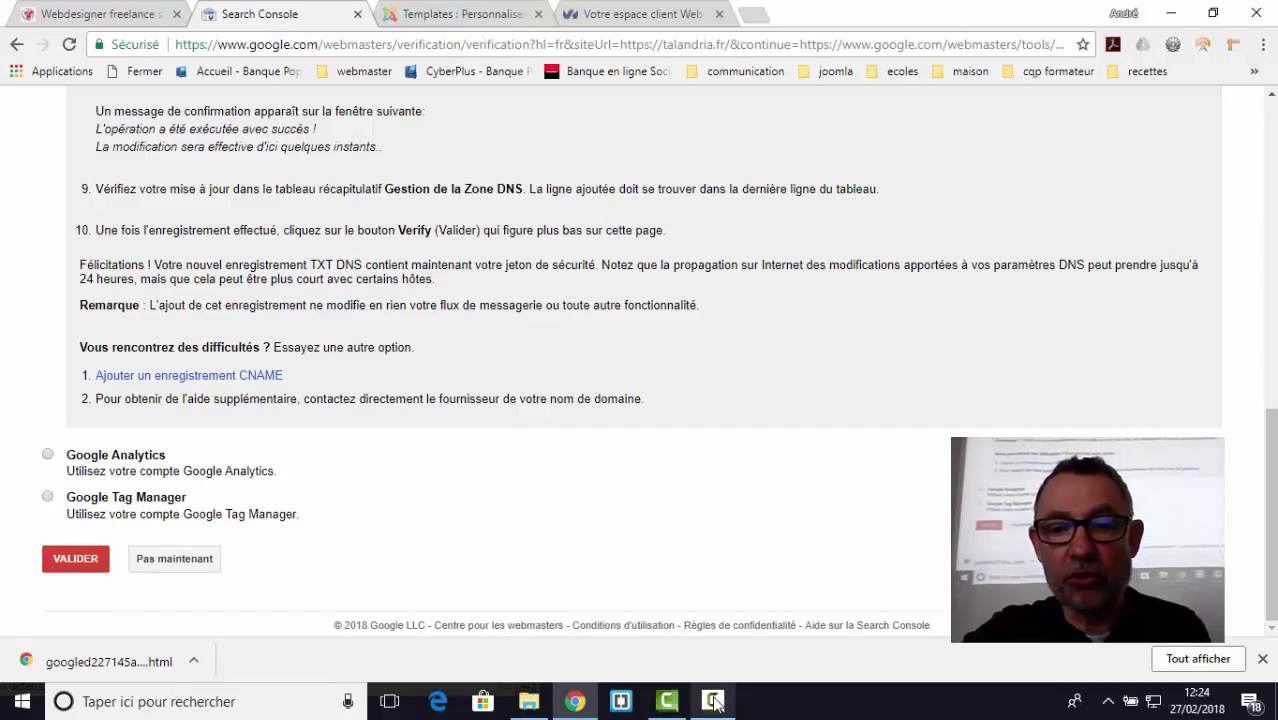
mouse_move(714, 703)
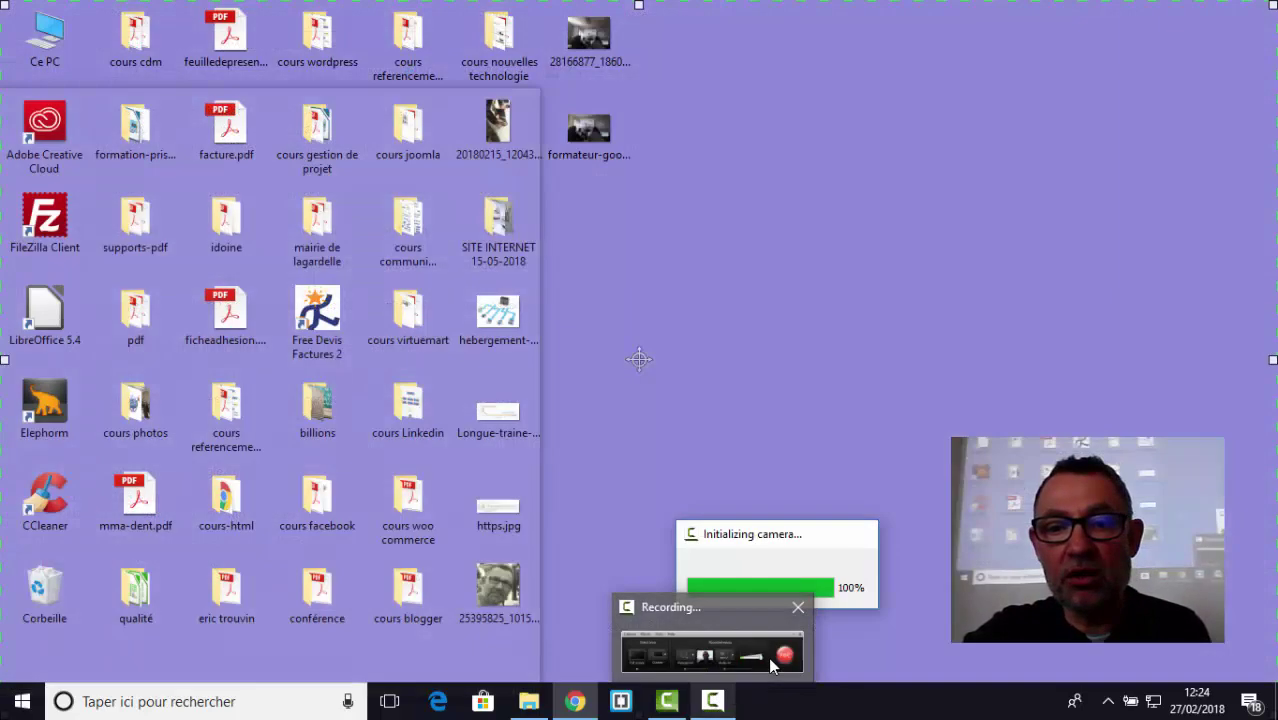
click(768, 657)
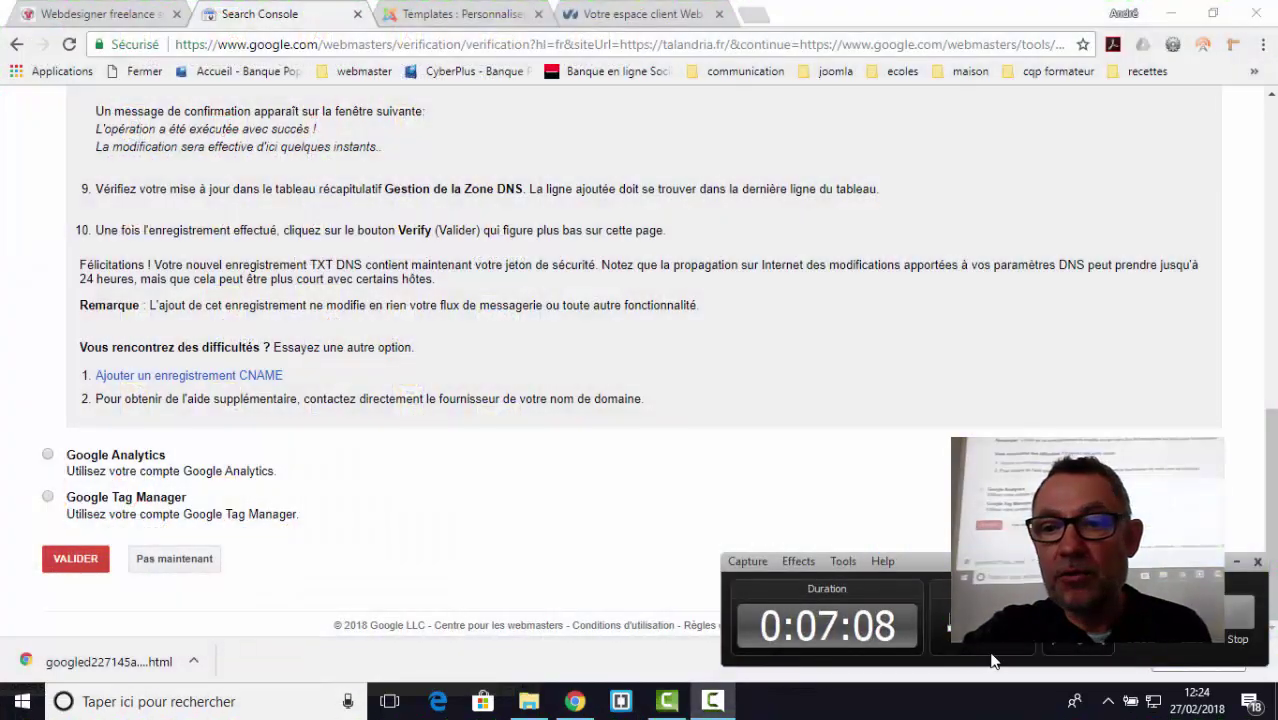